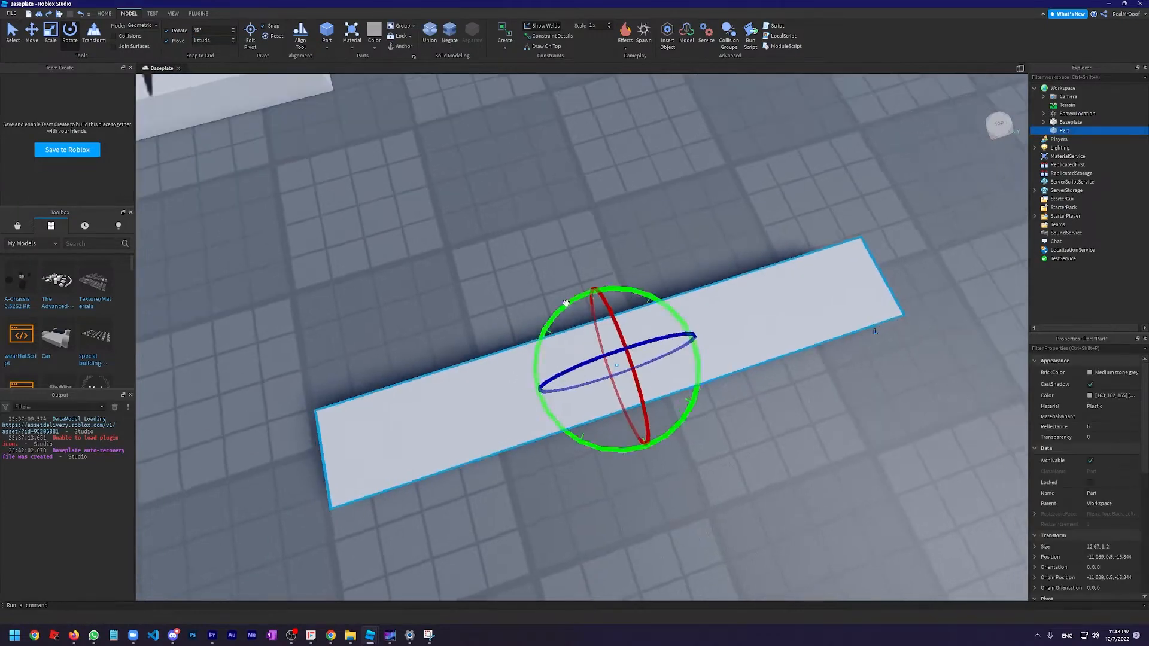
Set the move snap increment to 0 studs and narrow the flat part to about 0.7 studs thick
drag(639, 312, 547, 357)
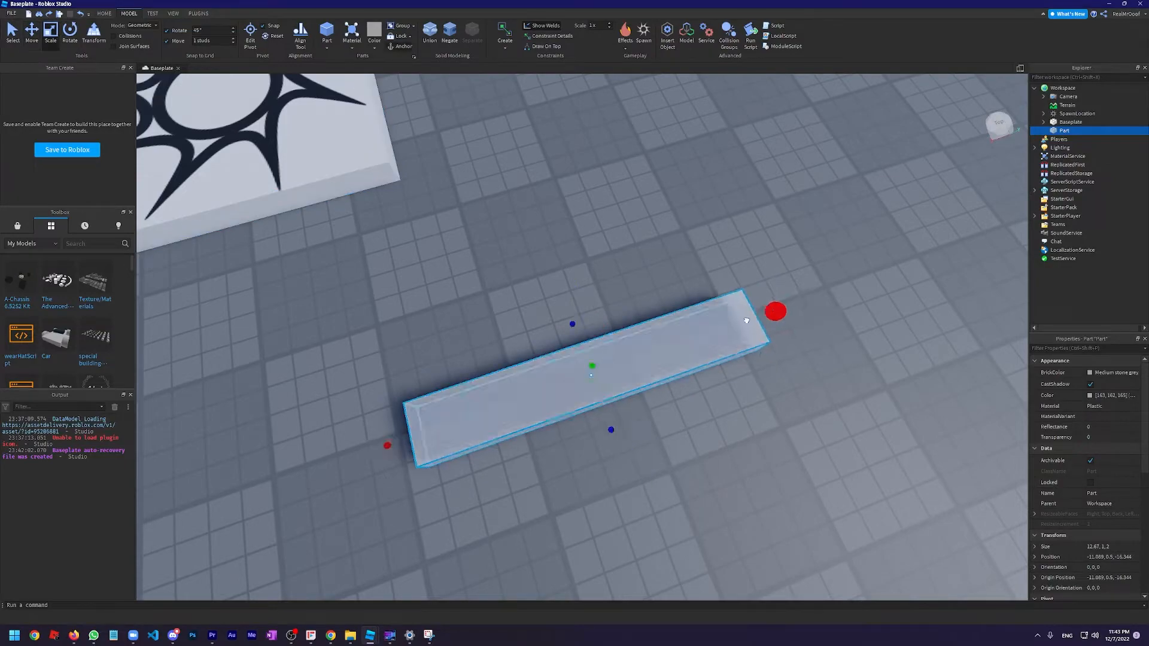
right_drag(561, 234, 568, 244)
scroll(568, 243, down, 3)
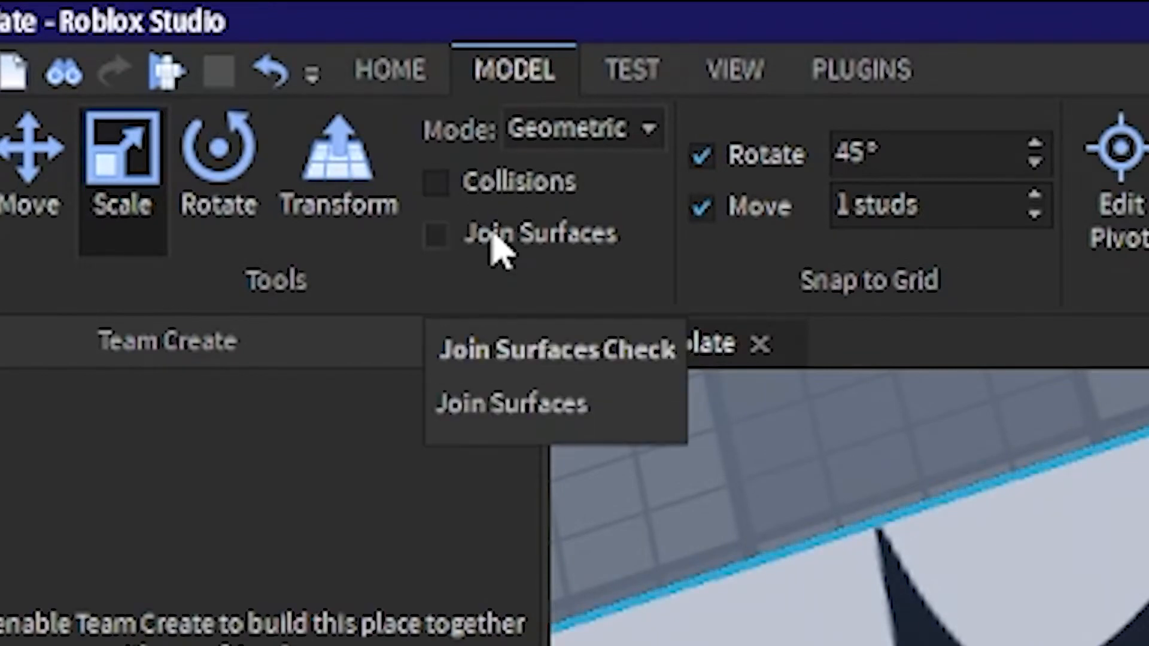
right_drag(564, 277, 564, 279)
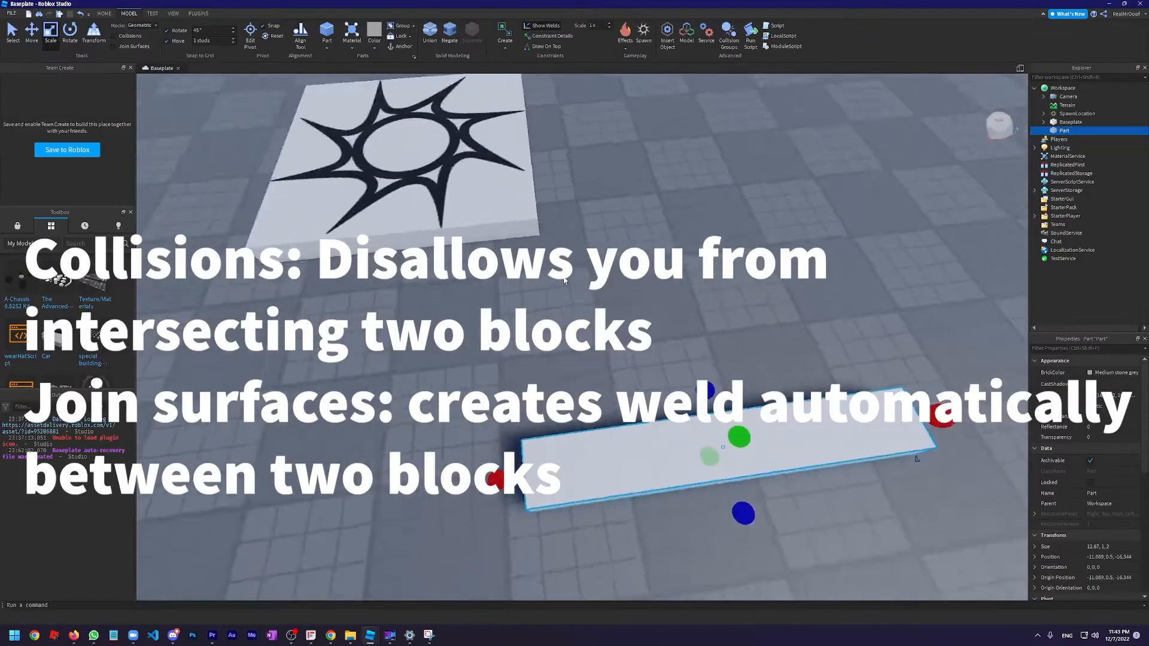
scroll(564, 278, down, 2)
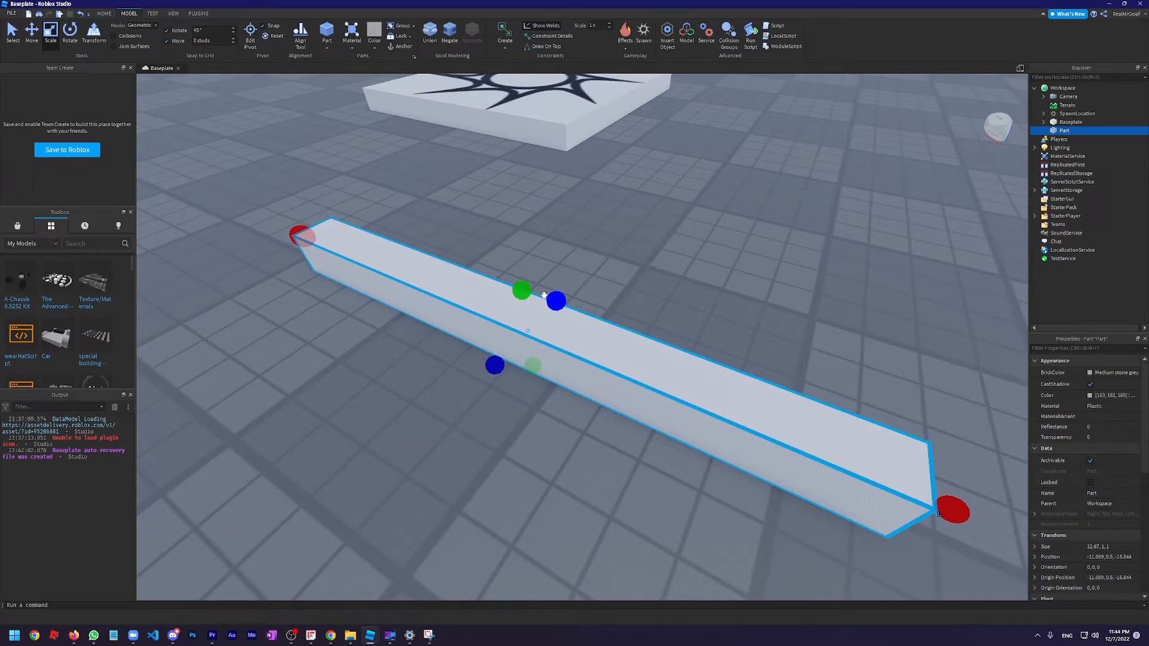
scroll(499, 302, down, 4)
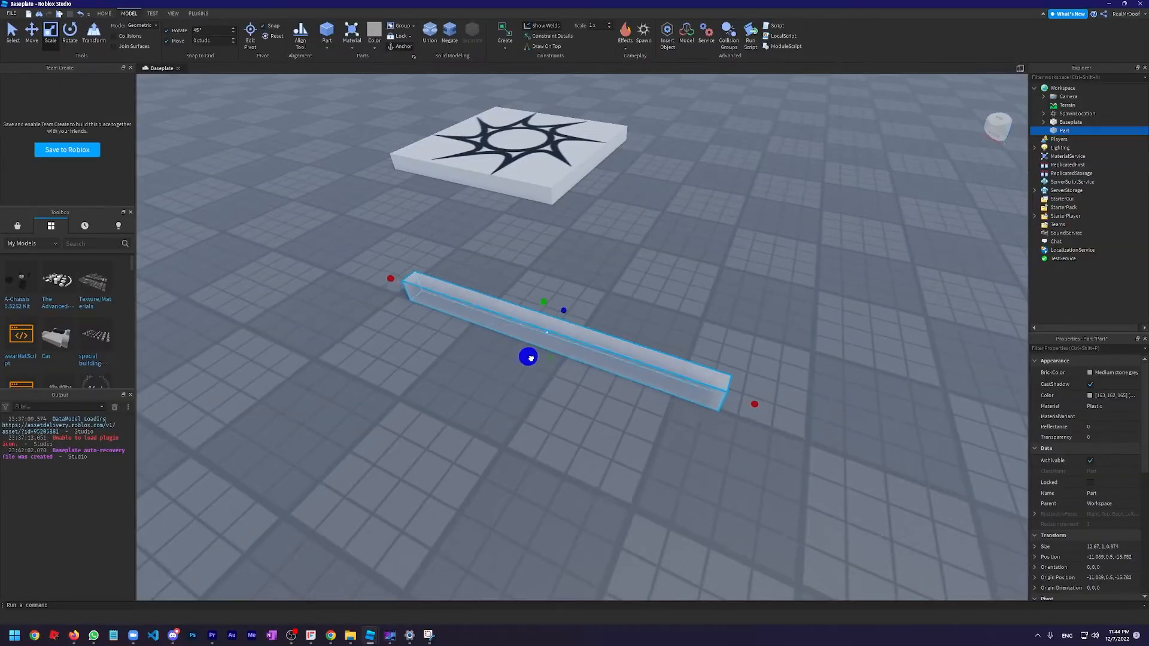
Stretch the part upward into a wall about 6.4 studs high and duplicate it
key(s)
drag(547, 291, 561, 246)
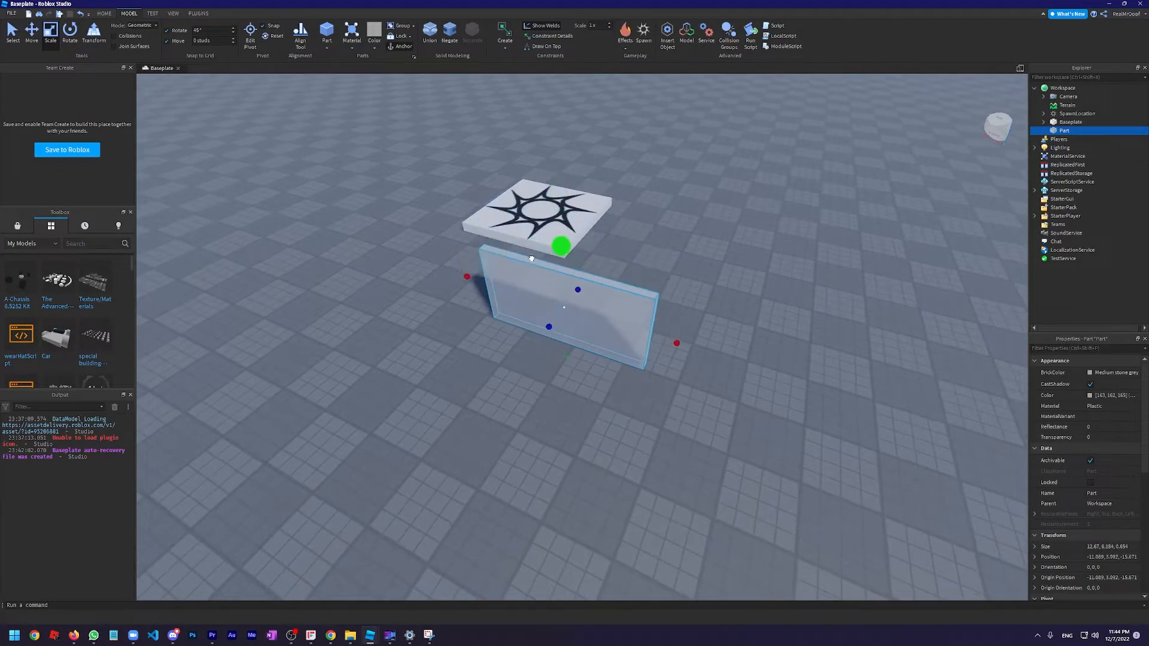
key(w)
right_drag(391, 157, 525, 206)
key(w)
key(s)
key(w)
key(s)
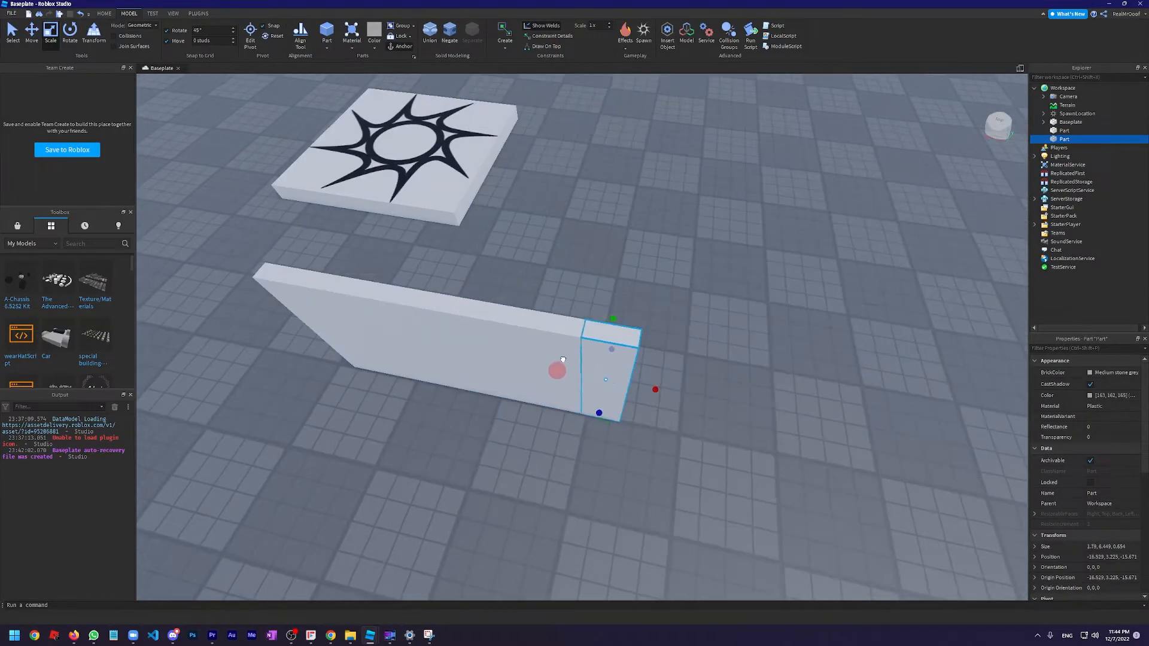
Reshape the duplicate into a side wall about 15.5 studs long, perpendicular to the end of the first wall
right_drag(655, 390, 590, 365)
key(w)
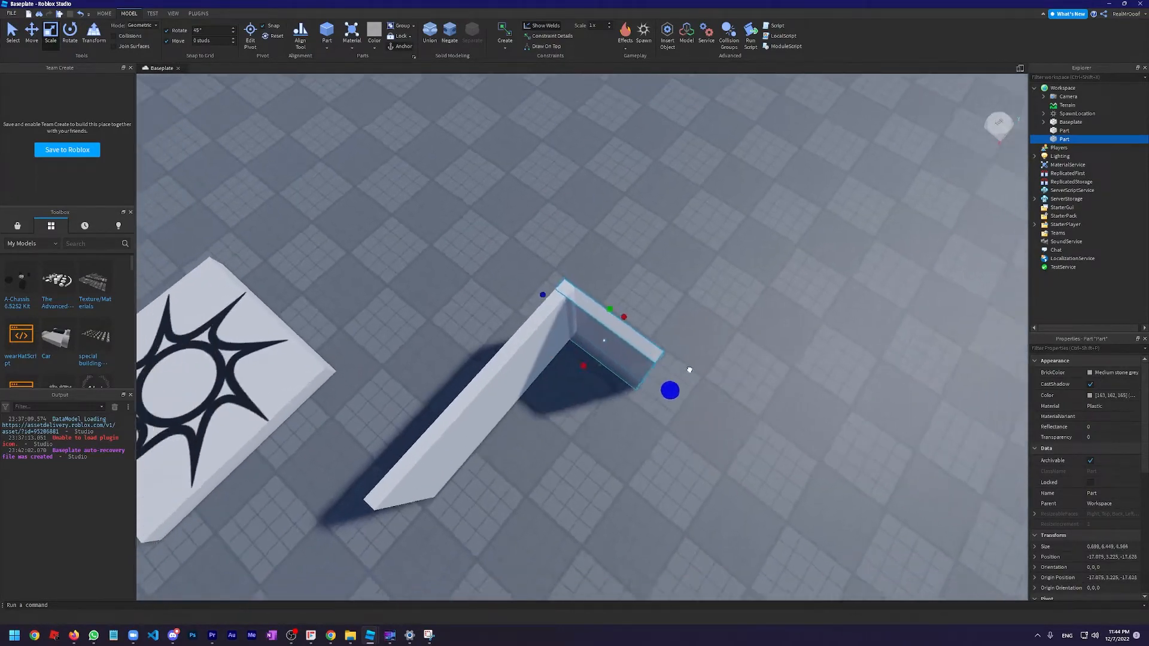
drag(690, 370, 789, 438)
scroll(579, 342, up, 1)
Group the two perpendicular walls into one model
click(559, 342)
ctrl+click(640, 371)
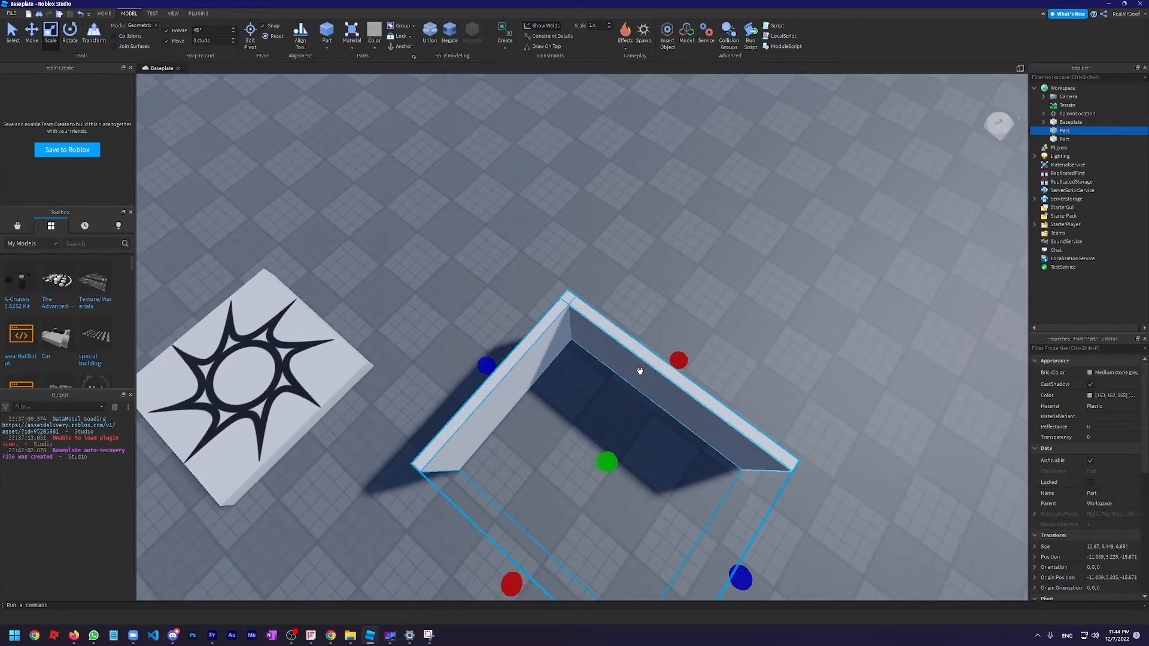
key(ctrl+g)
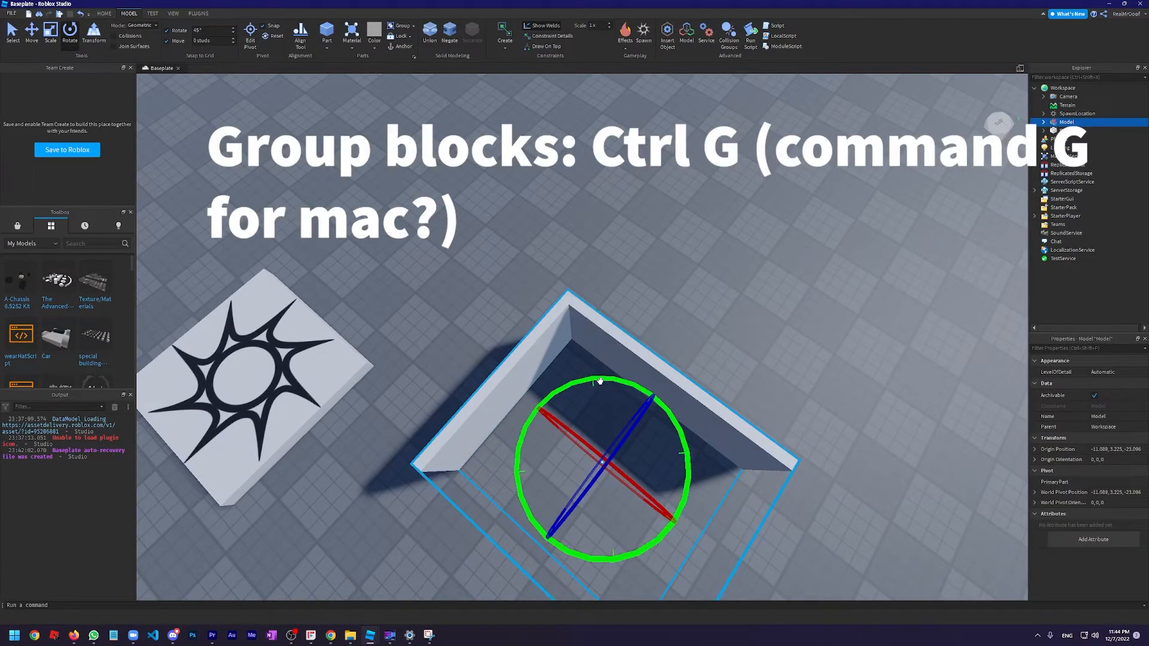
Duplicate the wall model and rotate the copy 180° to close the four-sided room
drag(598, 382, 618, 540)
scroll(667, 367, down, 5)
click(717, 317)
scroll(617, 401, up, 5)
right_drag(616, 401, 469, 247)
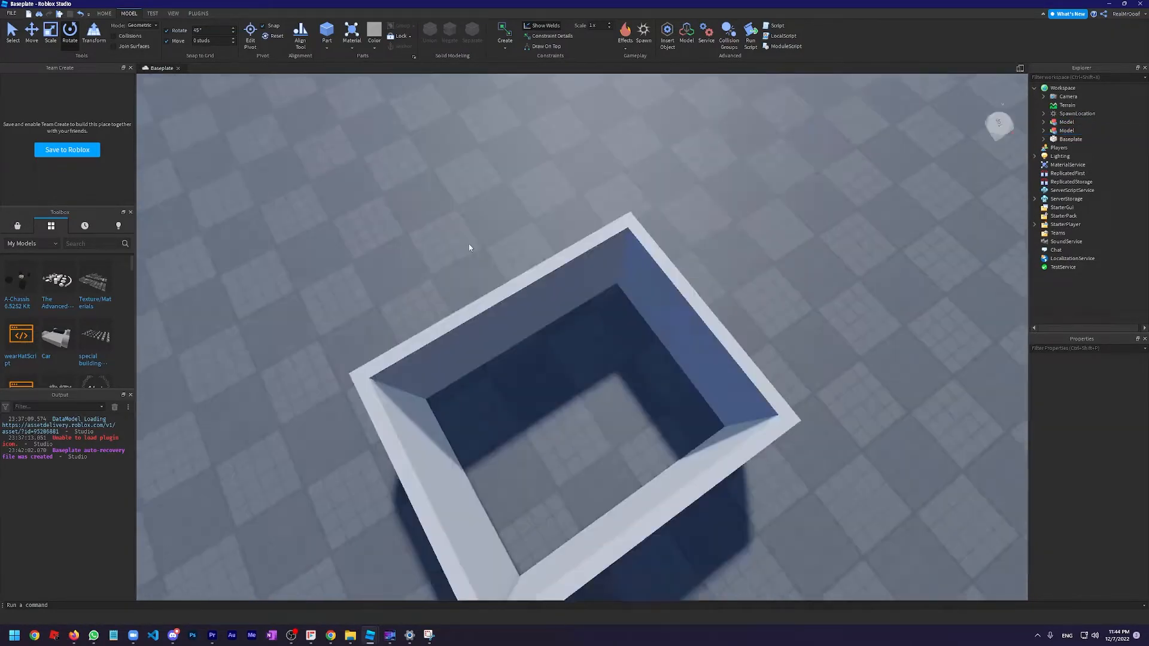
Ungroup both wall models into separate parts
scroll(580, 301, up, 3)
scroll(580, 301, down, 8)
right_drag(581, 301, 529, 275)
scroll(575, 350, up, 2)
drag(1110, 122, 1109, 136)
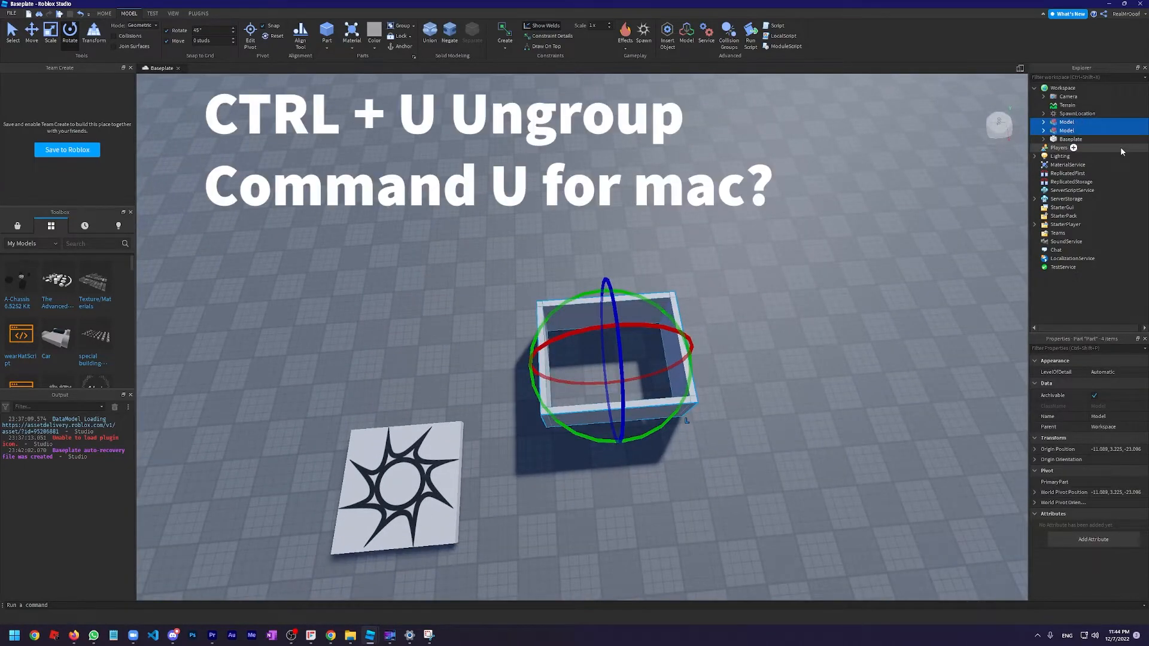
key(ctrl+u)
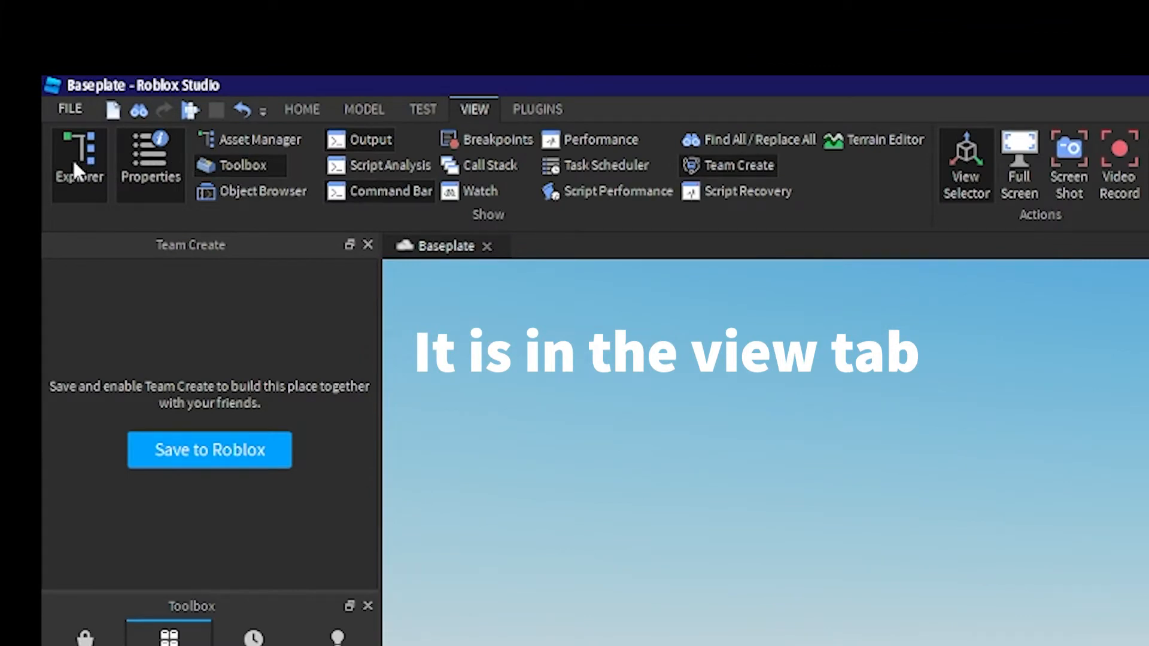
Select all four walls and color them Reddish brown
right_drag(1020, 624, 1018, 626)
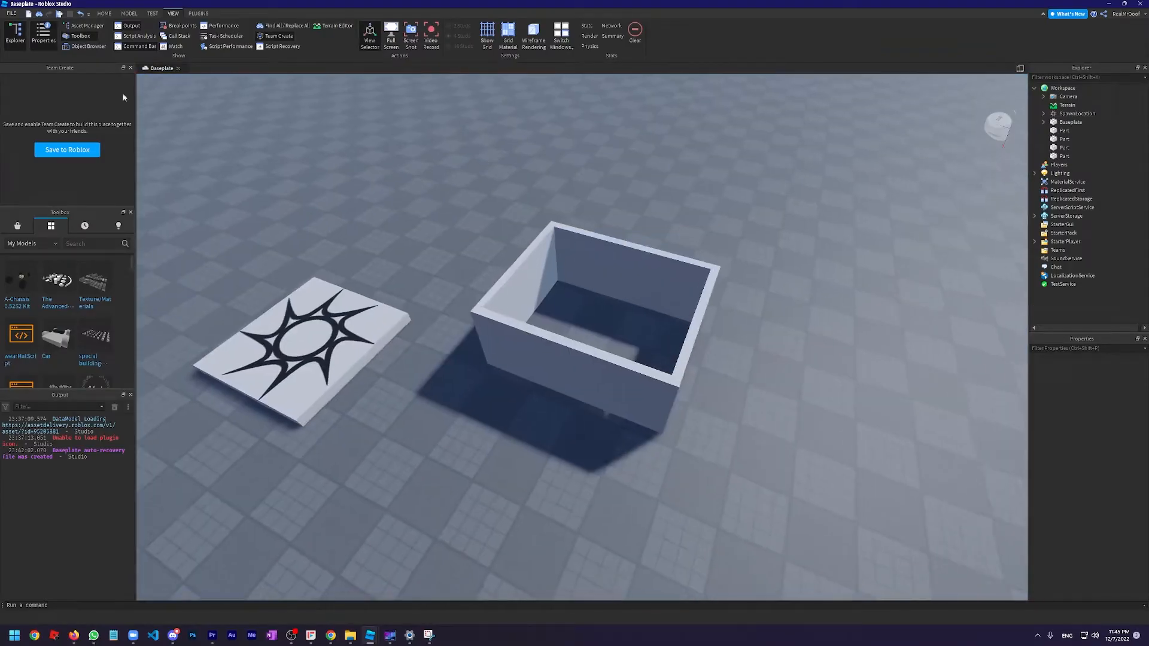
key(w)
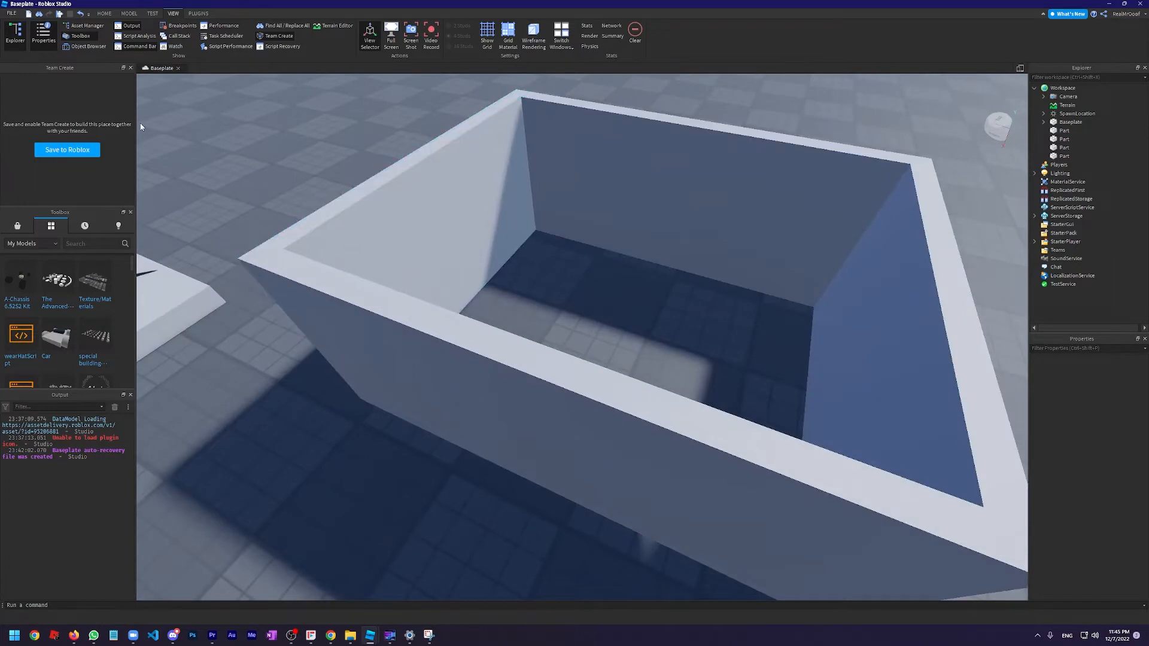
click(130, 14)
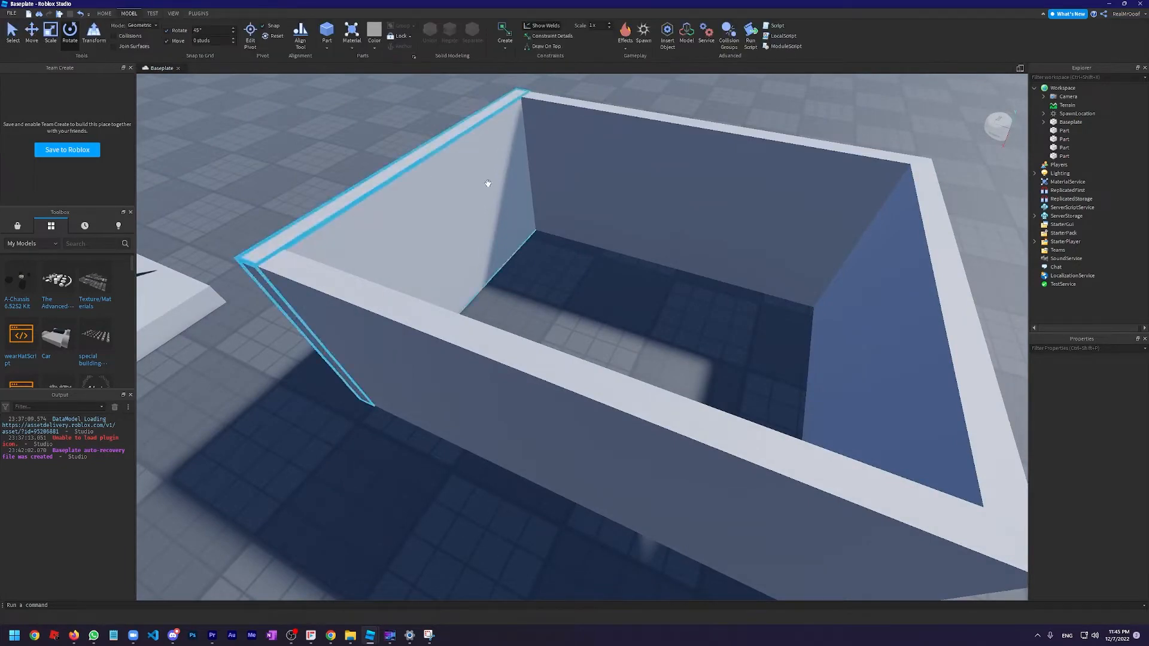
key(s)
right_drag(461, 203, 460, 207)
click(460, 207)
ctrl+click(592, 167)
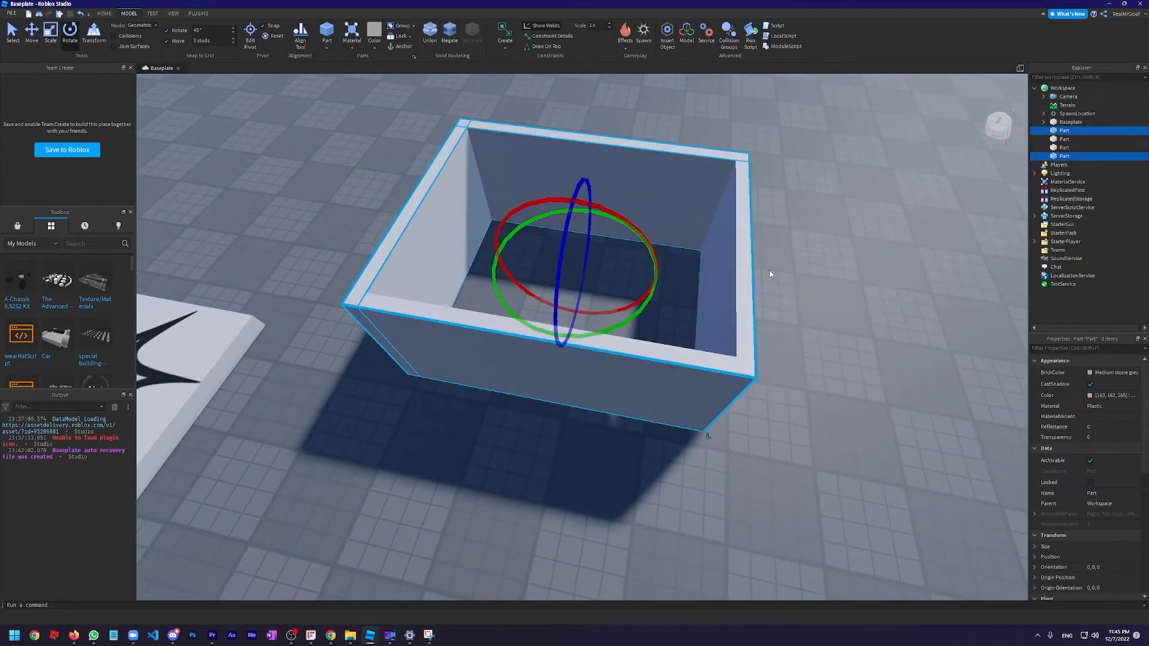
click(518, 264)
click(433, 235)
ctrl+click(564, 182)
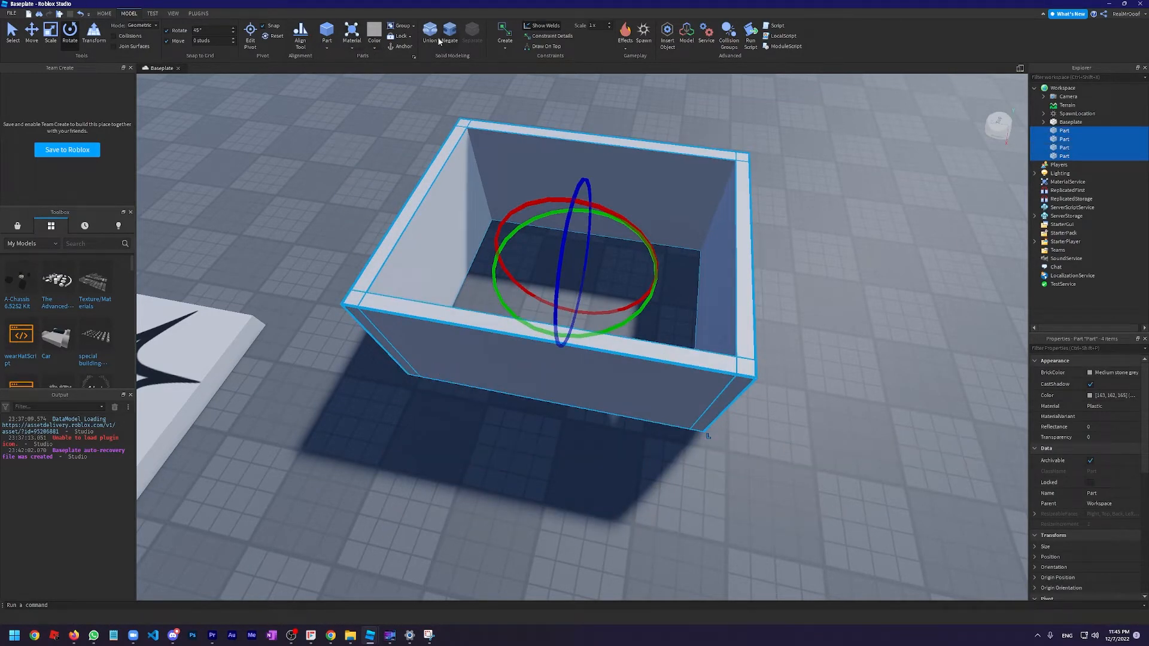
click(373, 52)
click(401, 170)
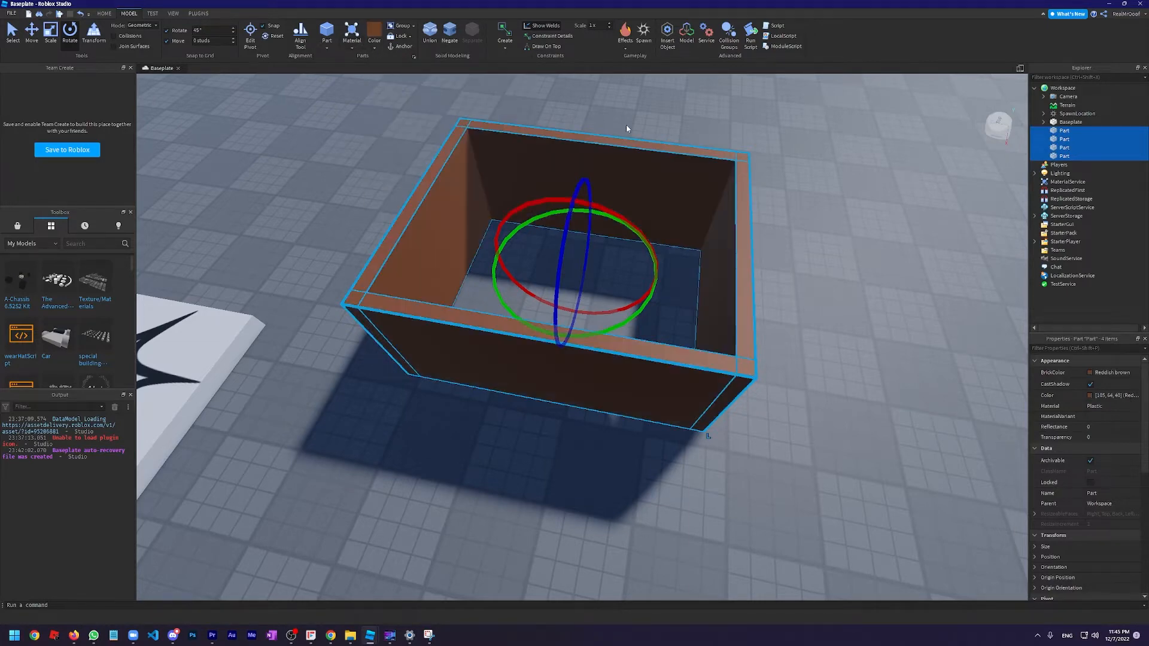
Try the Cobblestone material on the four selected walls
click(354, 48)
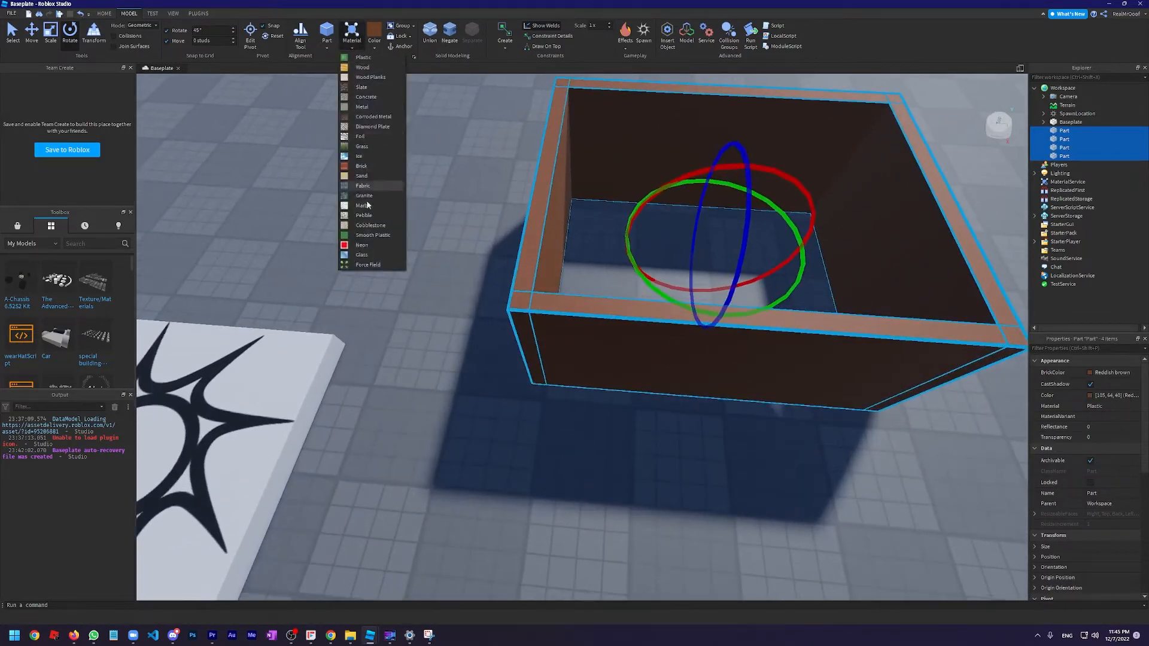
click(375, 228)
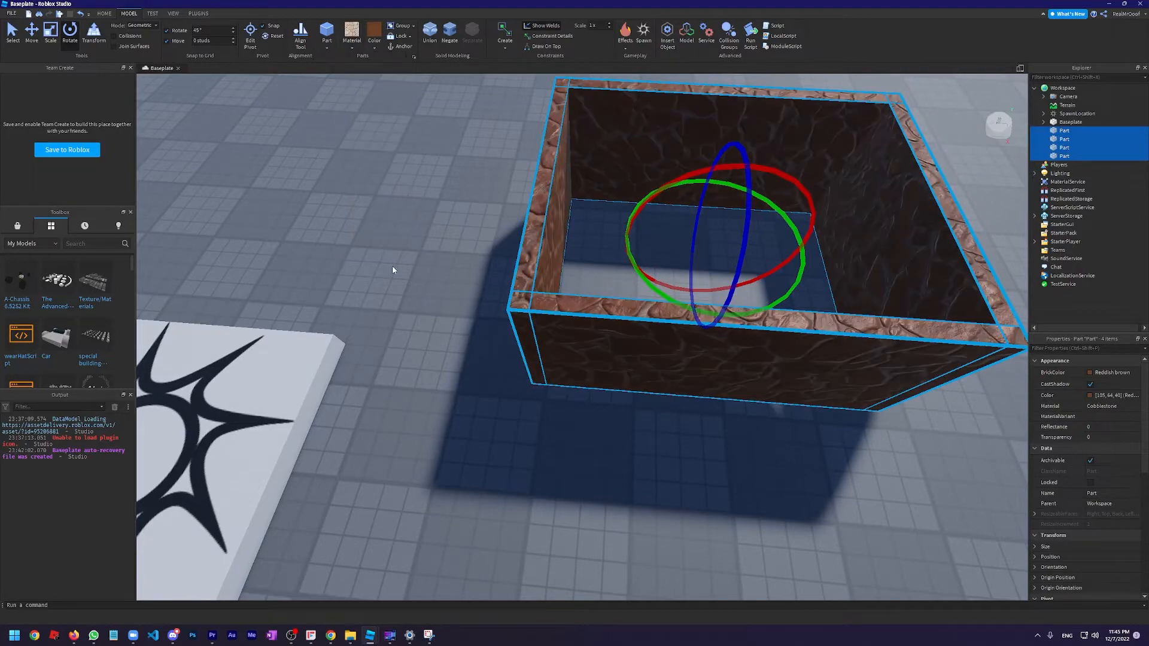
key(w)
Examine the textured walls up close and from inside the room
right_drag(401, 274, 401, 274)
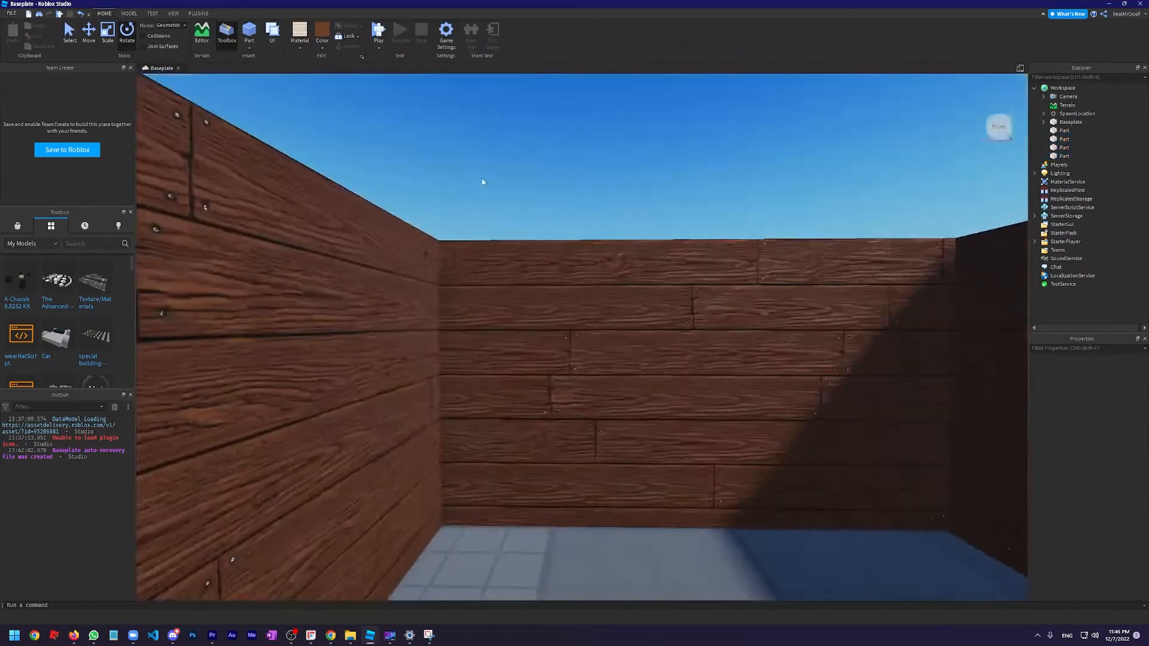
right_drag(484, 182, 482, 174)
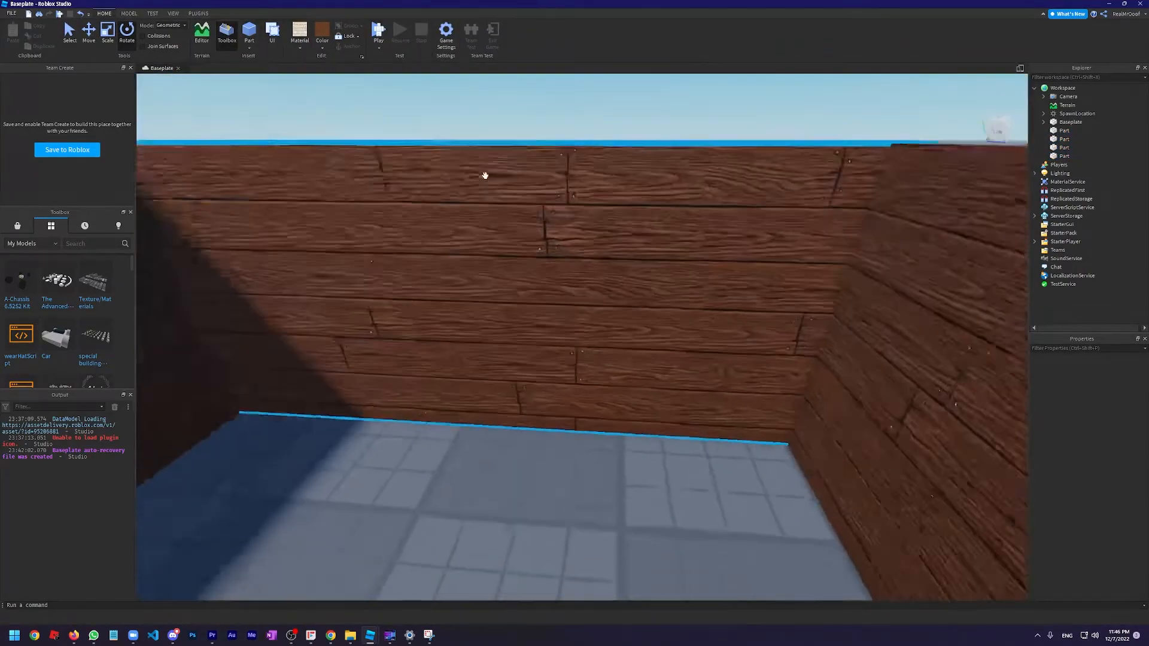
scroll(534, 244, down, 6)
scroll(608, 210, up, 5)
right_drag(623, 186, 625, 178)
scroll(625, 177, down, 4)
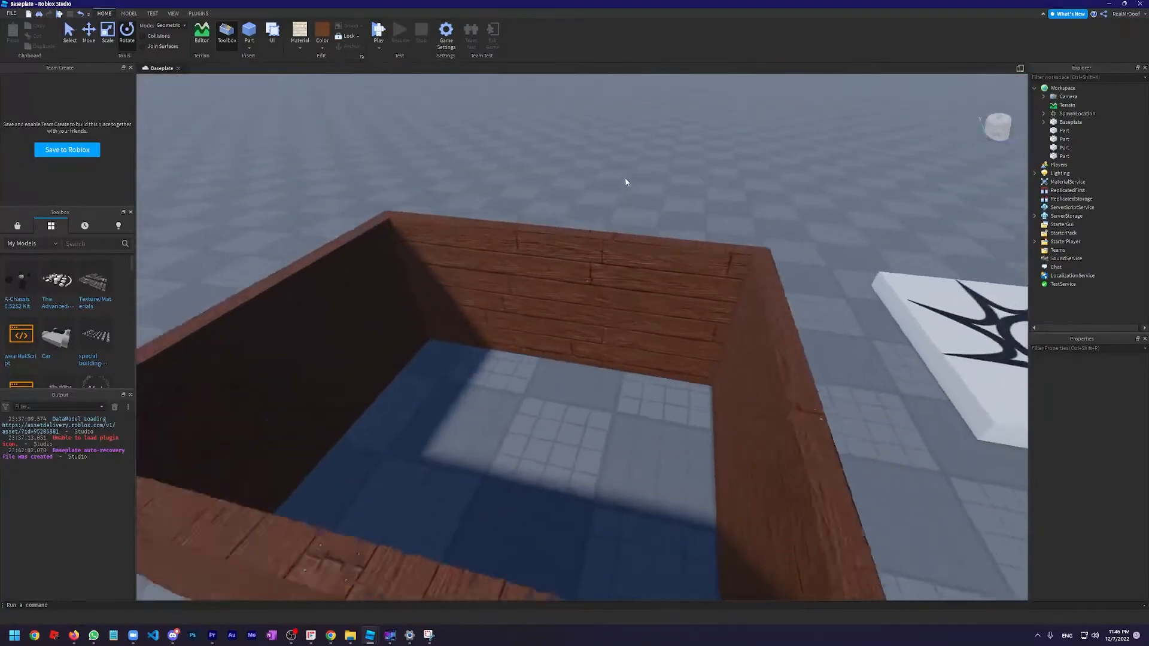
scroll(562, 252, up, 3)
Duplicate the room wall nearest the spawn location and prepare the copy for scaling
click(561, 252)
right_drag(398, 131, 398, 130)
scroll(398, 131, down, 3)
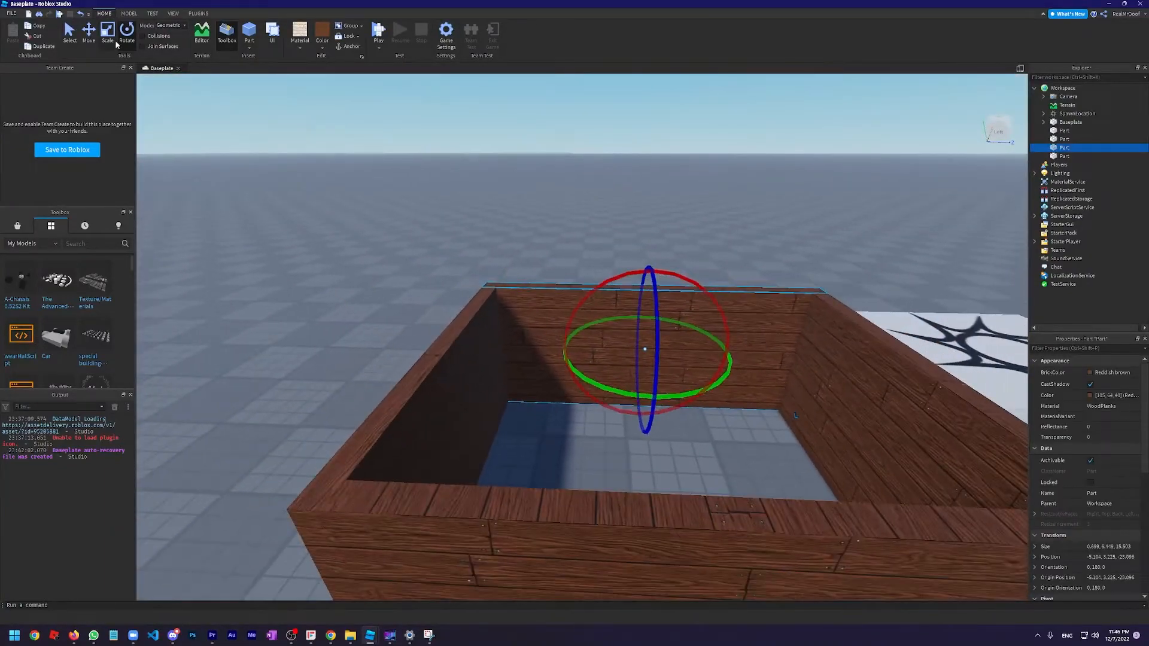
click(114, 41)
scroll(469, 221, up, 4)
right_drag(469, 221, 482, 212)
scroll(656, 222, up, 3)
right_drag(656, 222, 652, 257)
scroll(436, 275, down, 3)
right_drag(389, 300, 384, 311)
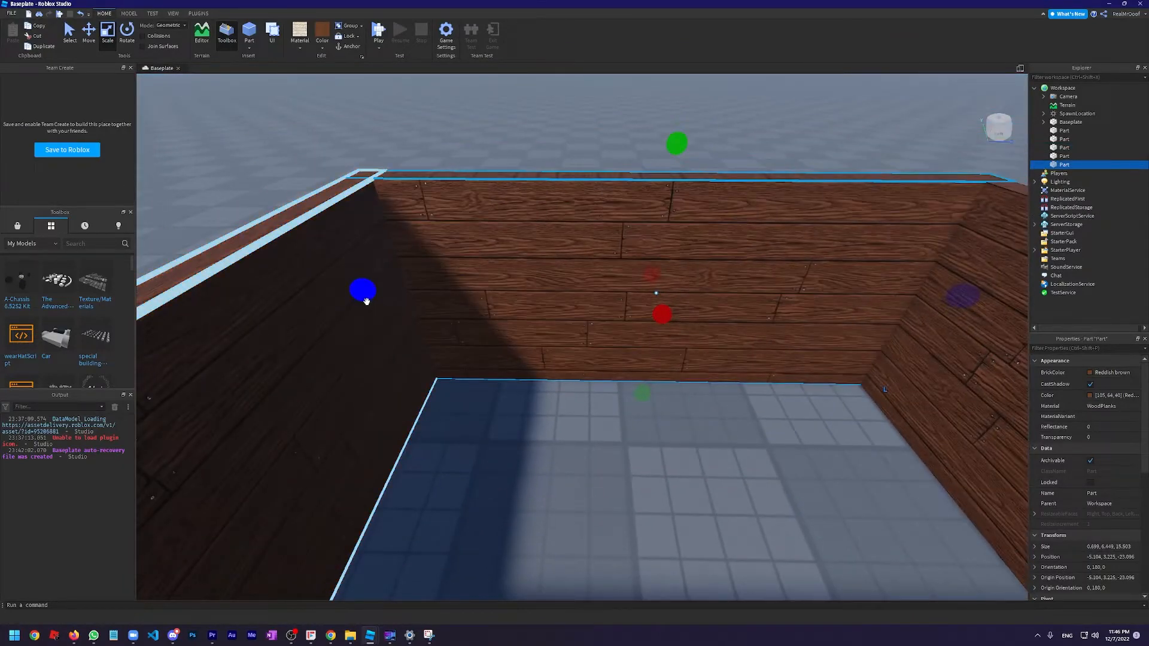
Shrink the duplicate to a window-sized block about 2.8 by 2.6 studs and extend it about 3.3 studs through the wall
drag(371, 299, 531, 310)
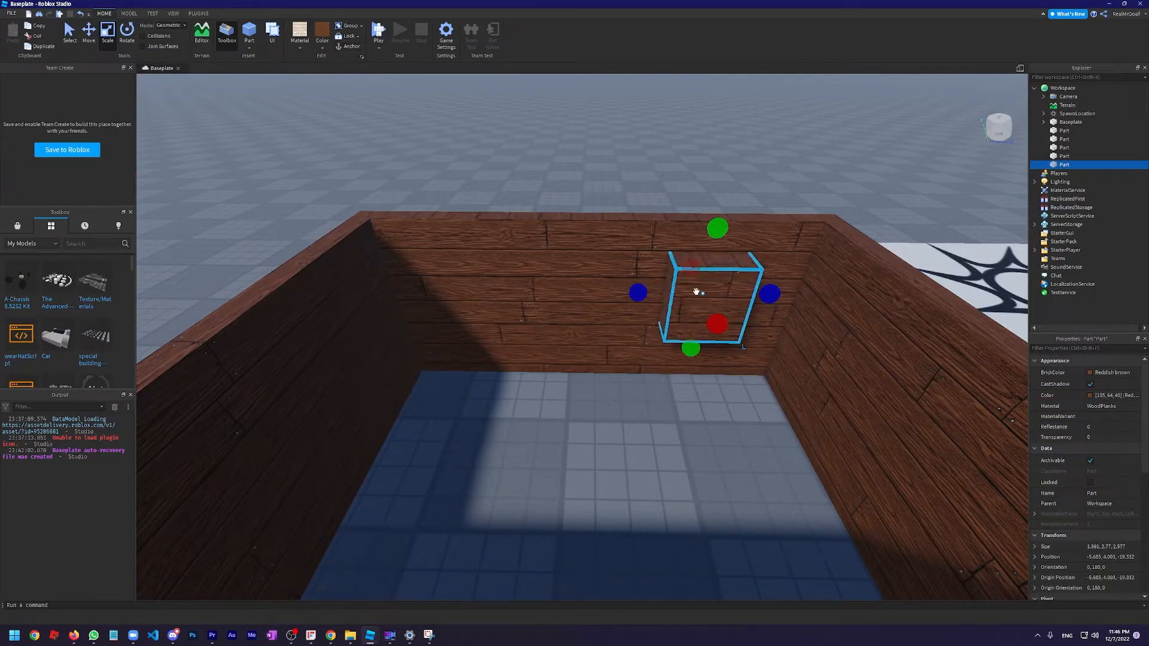
drag(681, 251, 678, 246)
right_drag(679, 247, 688, 330)
scroll(669, 268, up, 3)
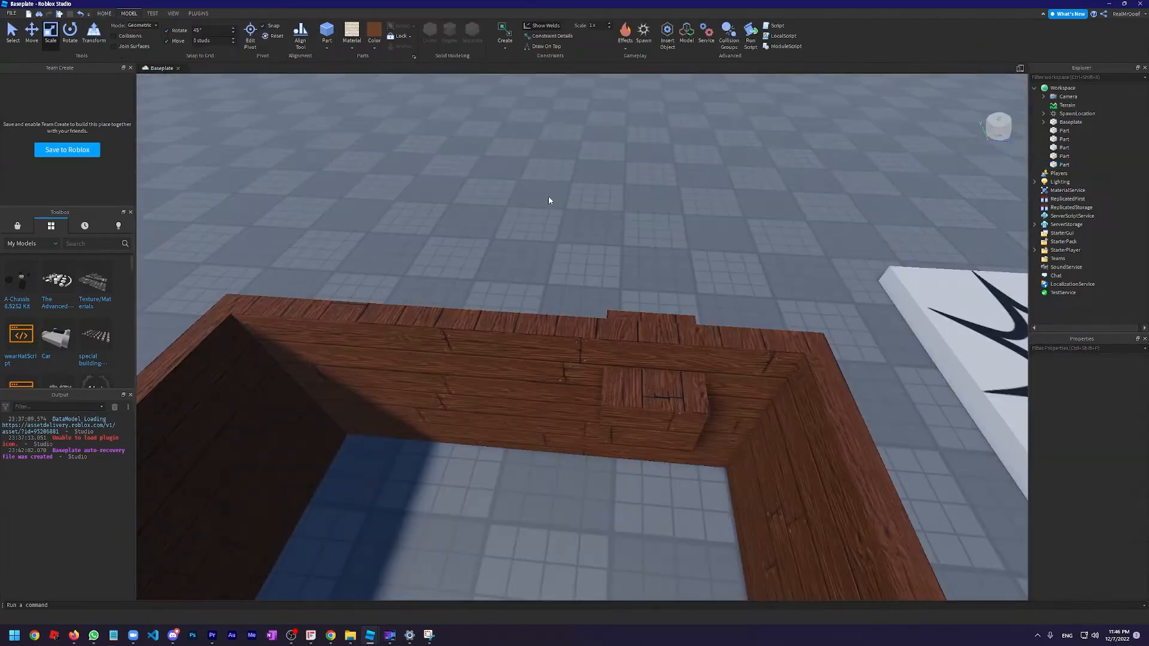
Negate the small block embedded in the wall
right_drag(548, 196, 550, 194)
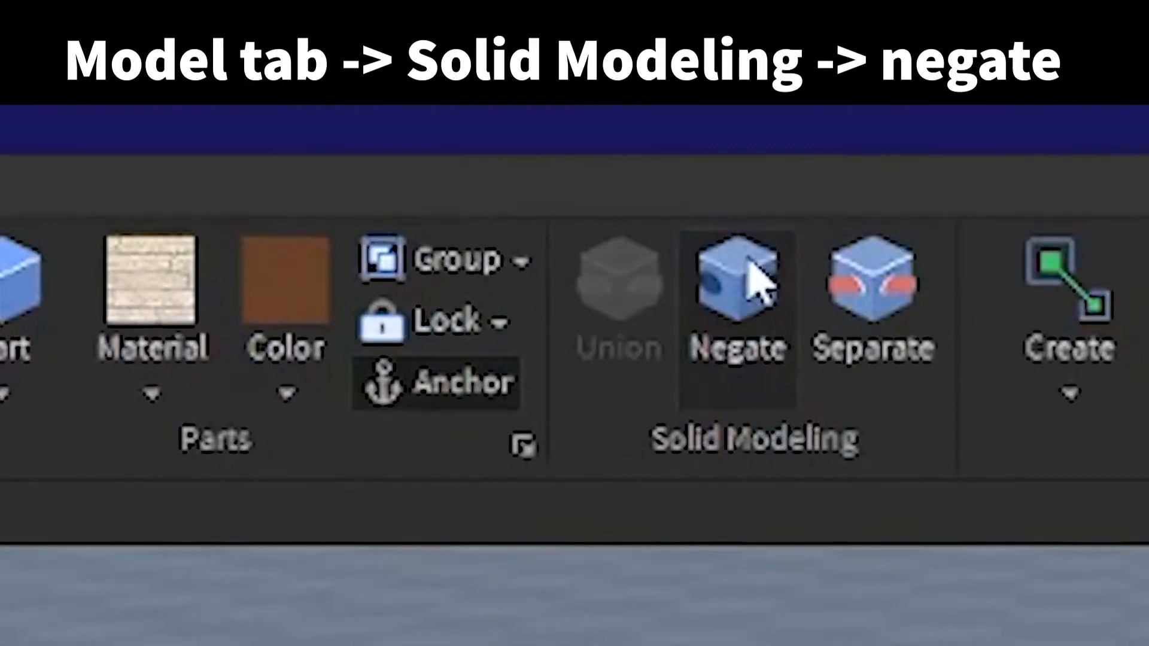
click(737, 281)
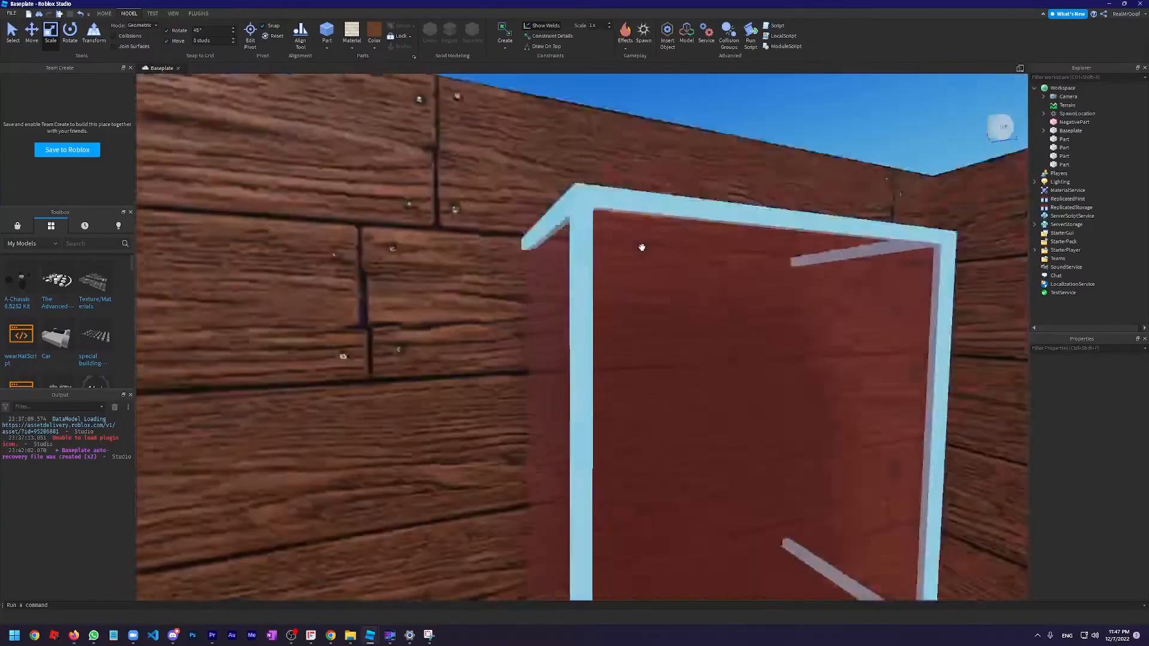
scroll(576, 323, down, 3)
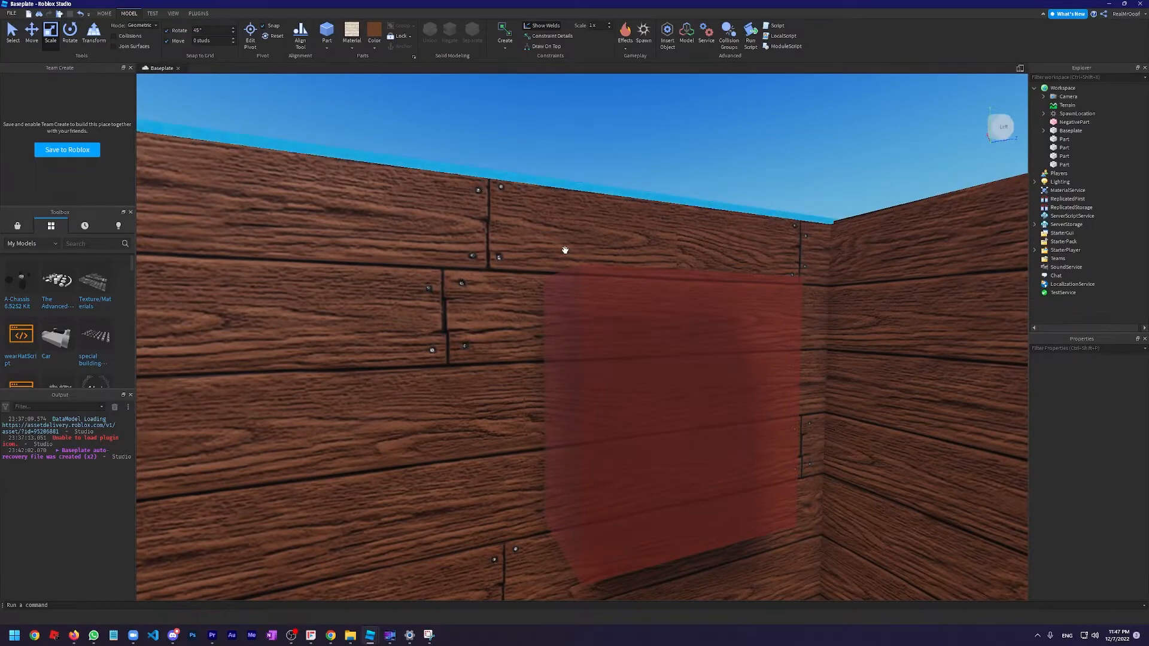
Union the negative block with the wall it crosses to cut a window opening
right_drag(565, 250, 563, 257)
scroll(629, 259, down, 5)
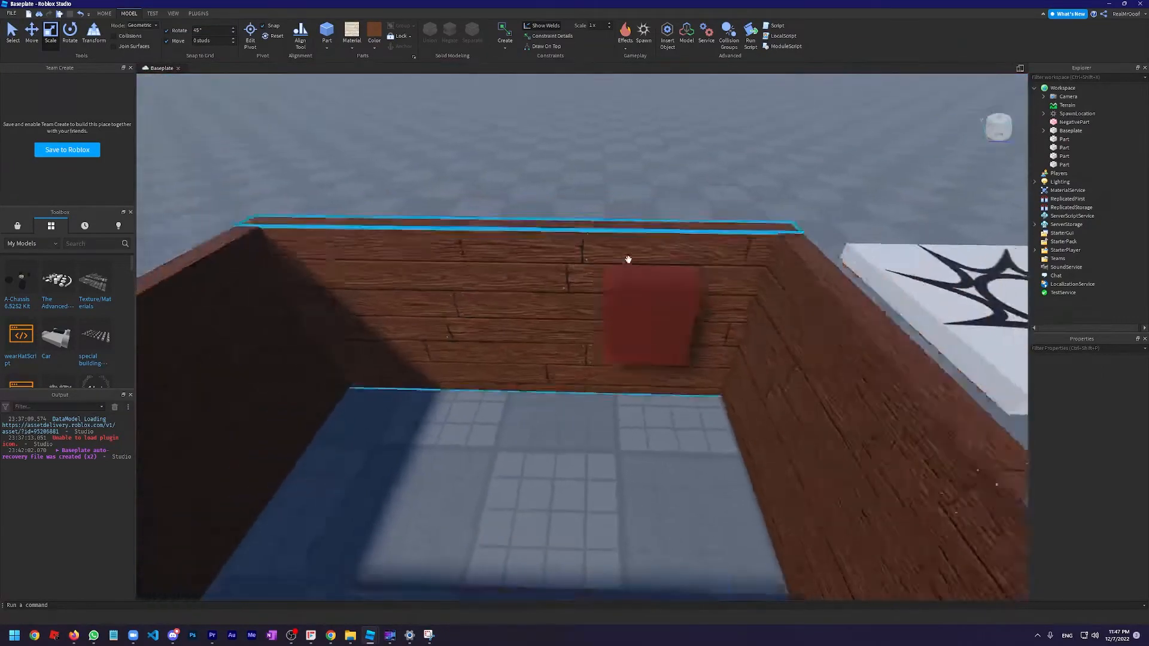
scroll(698, 174, up, 2)
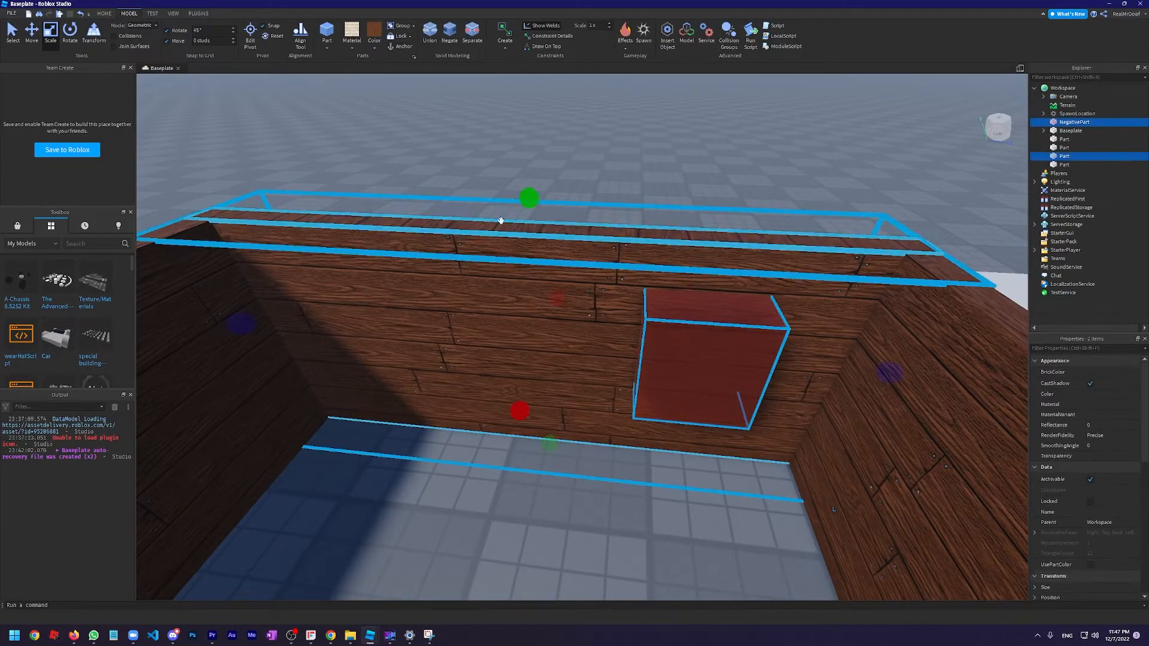
click(431, 31)
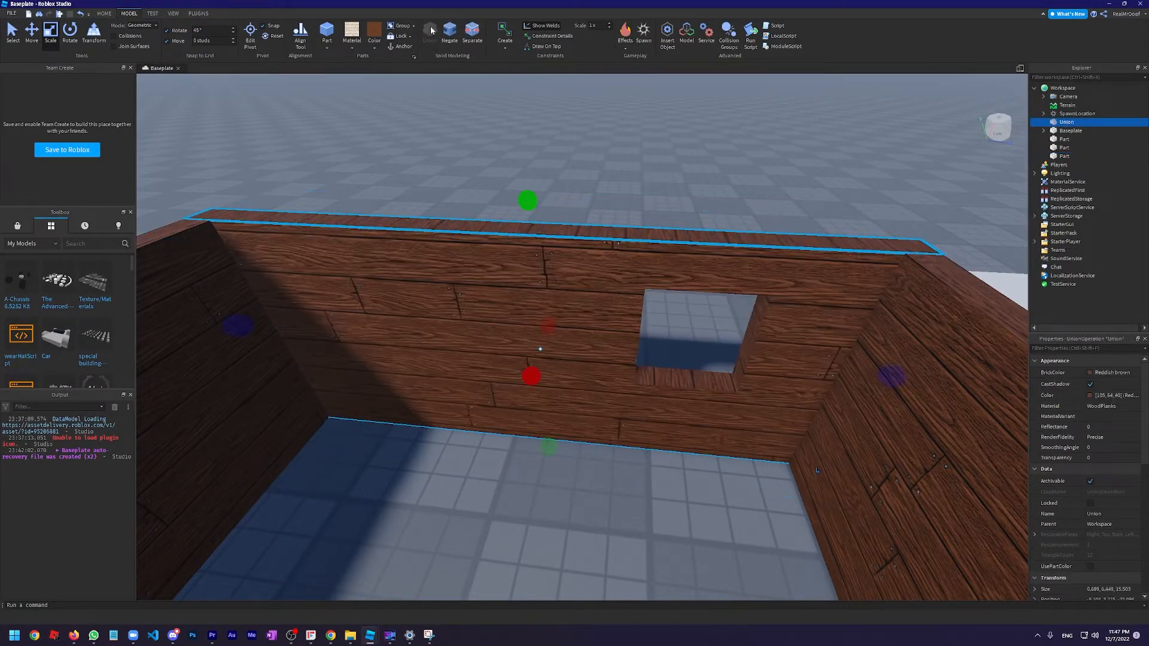
click(616, 190)
Inspect the window in the wall from inside and above the room
scroll(621, 196, up, 3)
right_drag(615, 190, 625, 198)
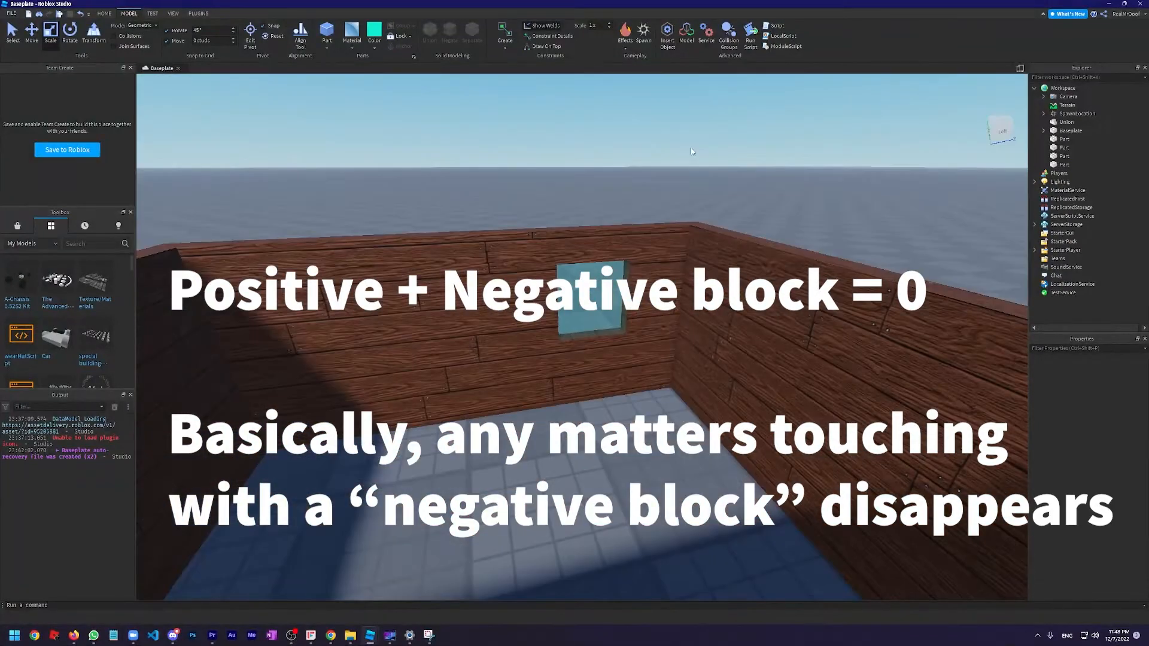
scroll(621, 181, down, 4)
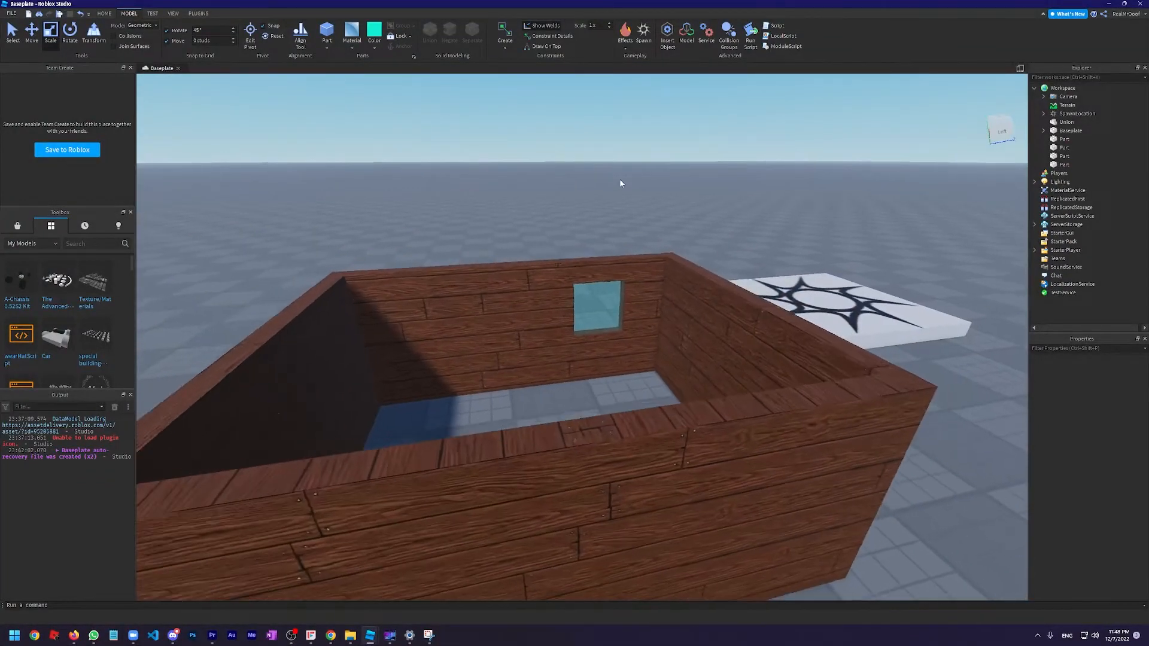
scroll(621, 179, up, 6)
right_drag(620, 181, 620, 179)
scroll(620, 179, down, 5)
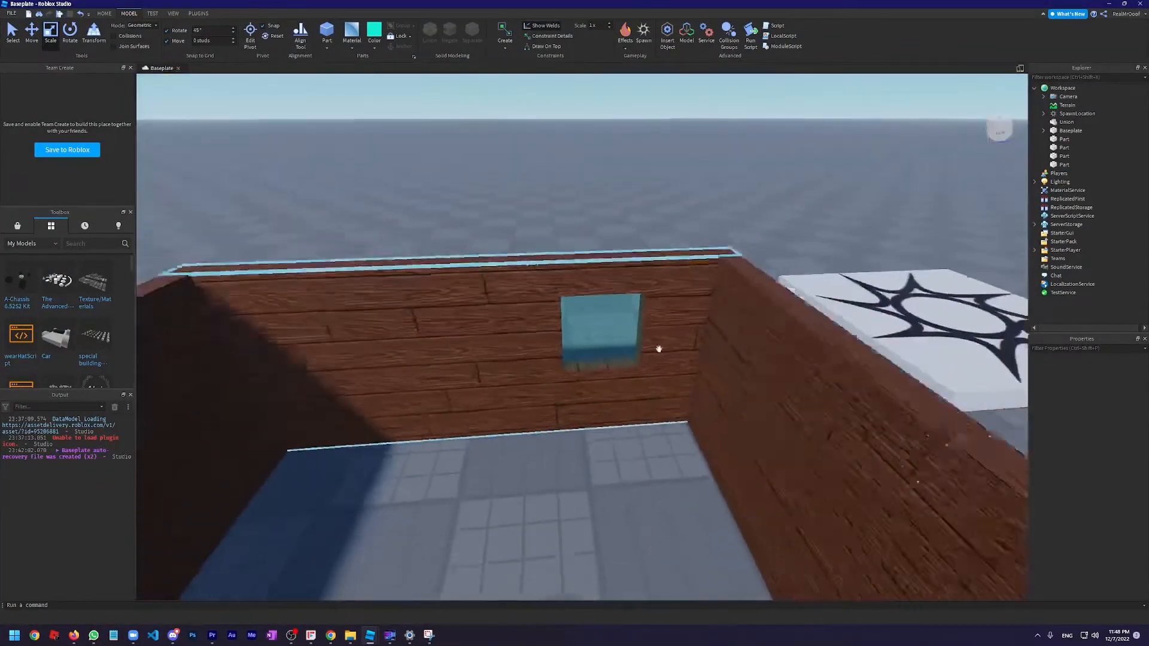
Select the glass pane in the window opening and examine how it sits within the wall
scroll(658, 349, up, 5)
click(598, 310)
scroll(598, 309, down, 5)
scroll(567, 231, up, 6)
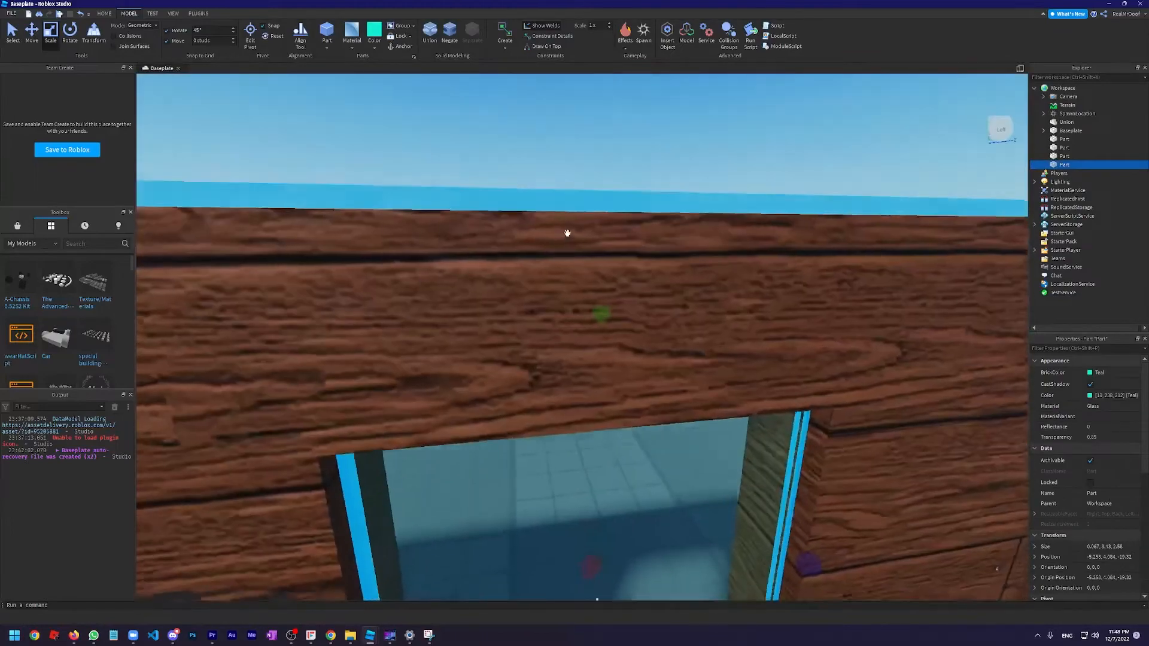
scroll(610, 238, down, 4)
scroll(633, 252, up, 3)
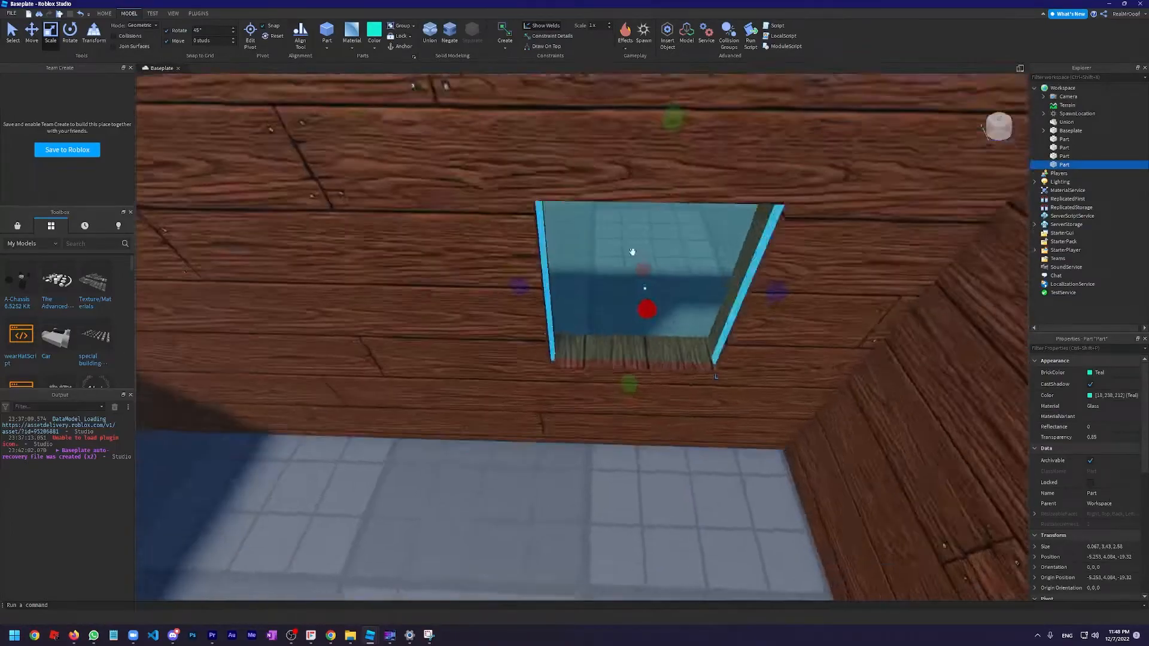
scroll(632, 252, up, 5)
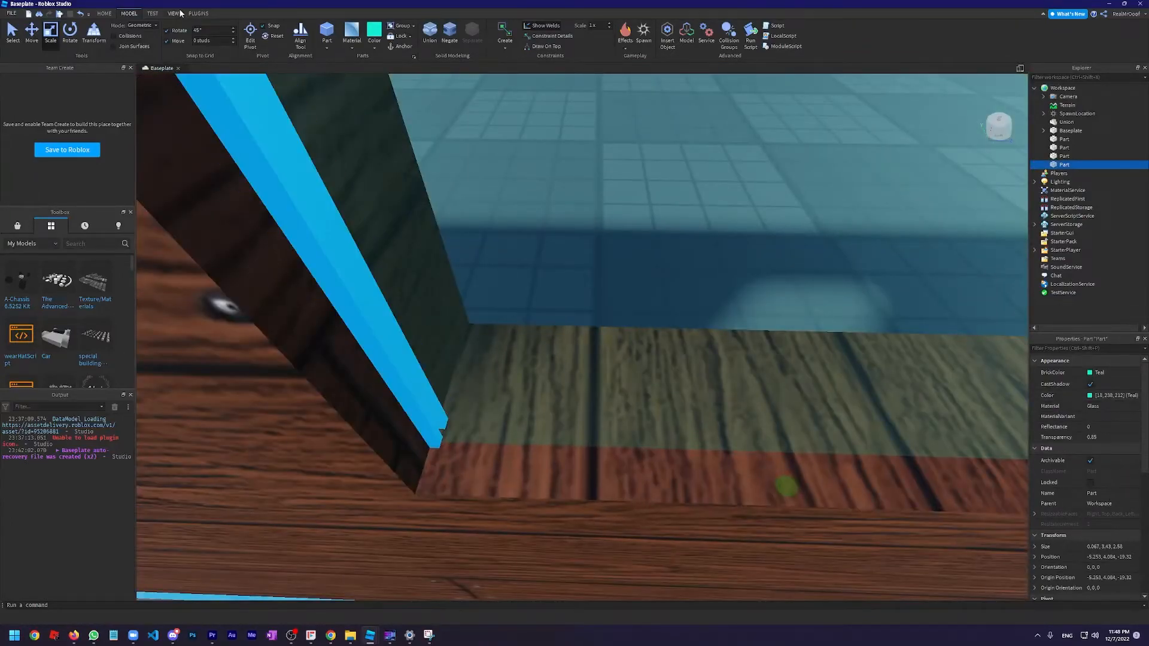
Look up the options that show or hide the Explorer and Properties windows while keeping the pane selected
click(180, 13)
scroll(346, 146, down, 8)
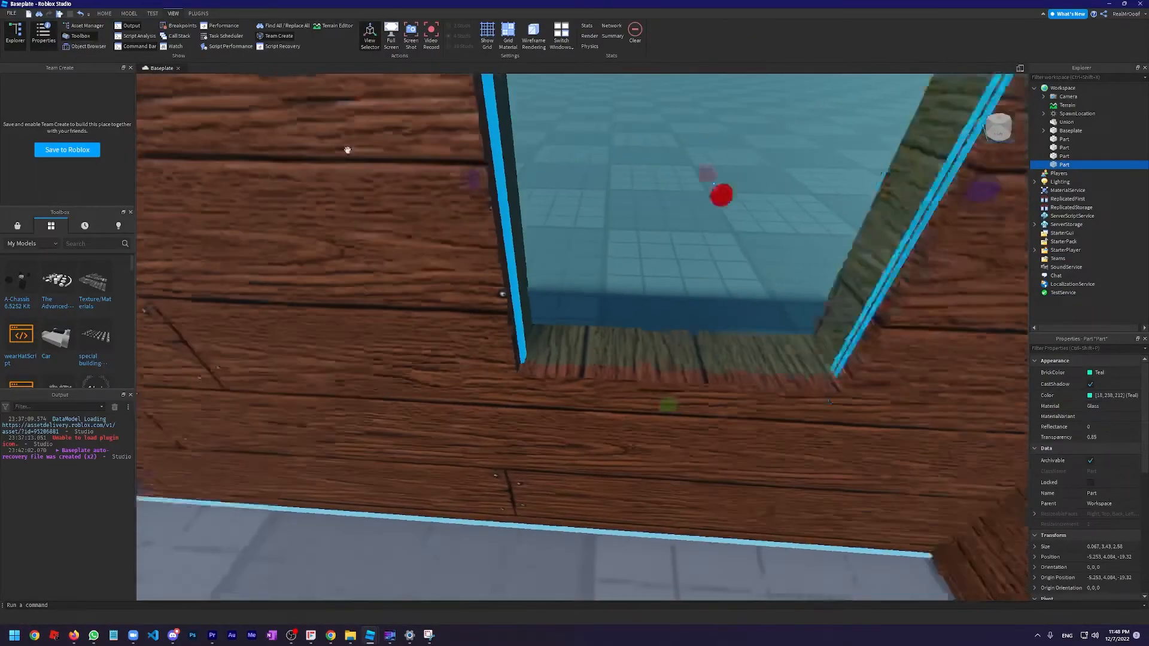
key(w)
key(s)
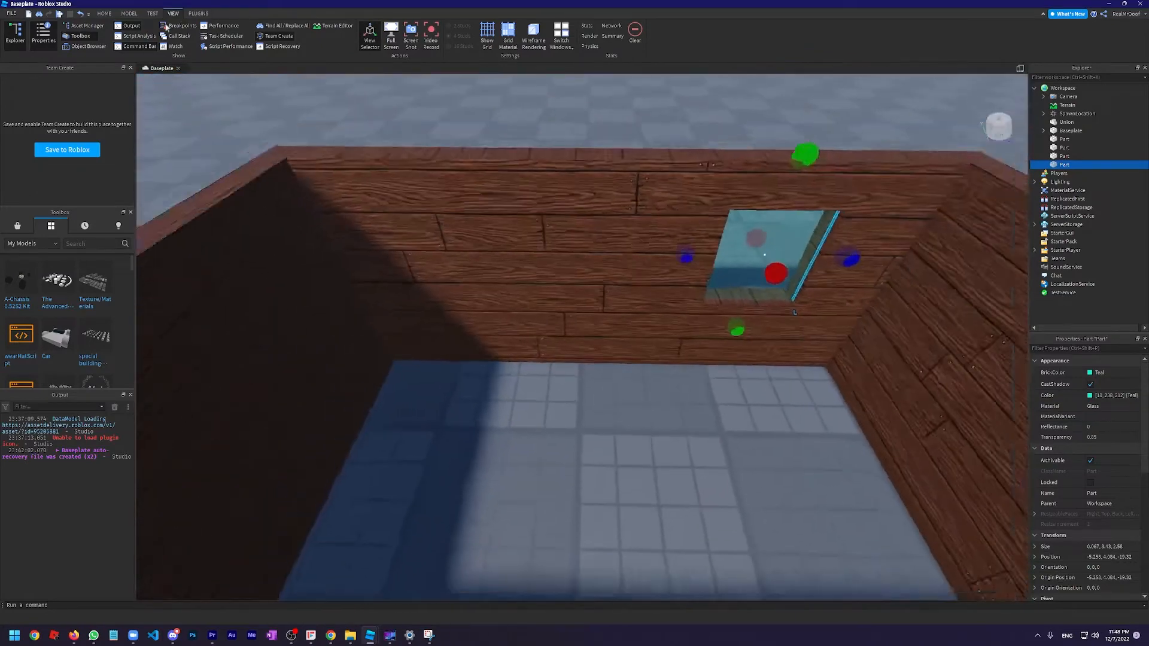
key(w)
key(s)
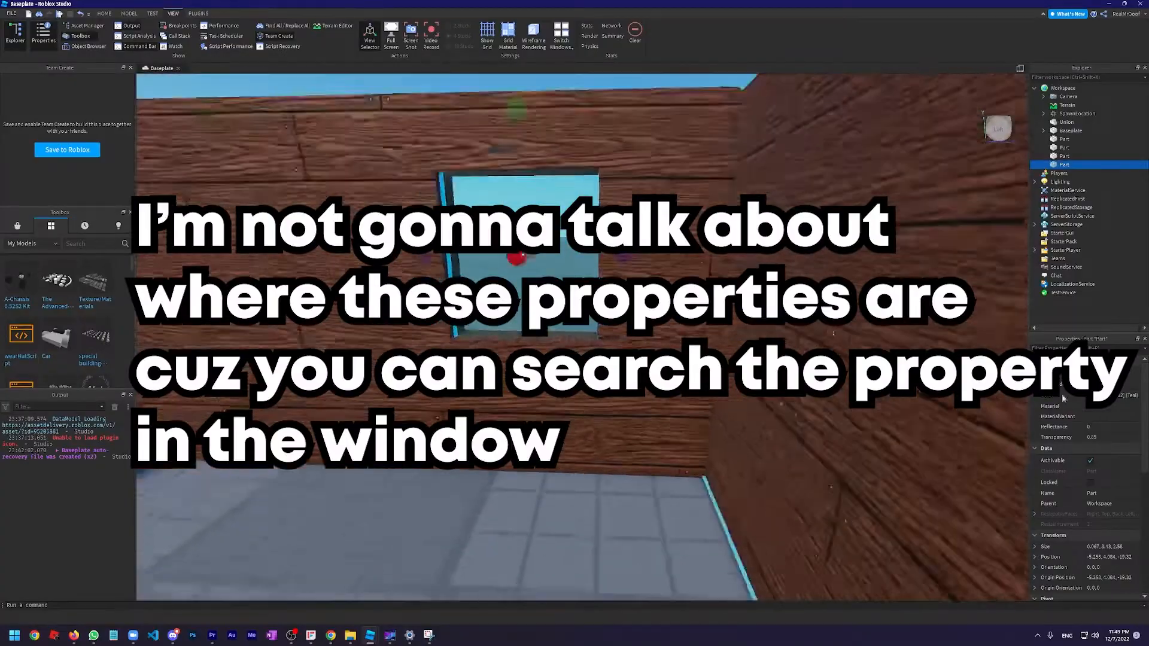
key(s)
right_drag(921, 359, 778, 443)
key(w)
key(s)
key(w)
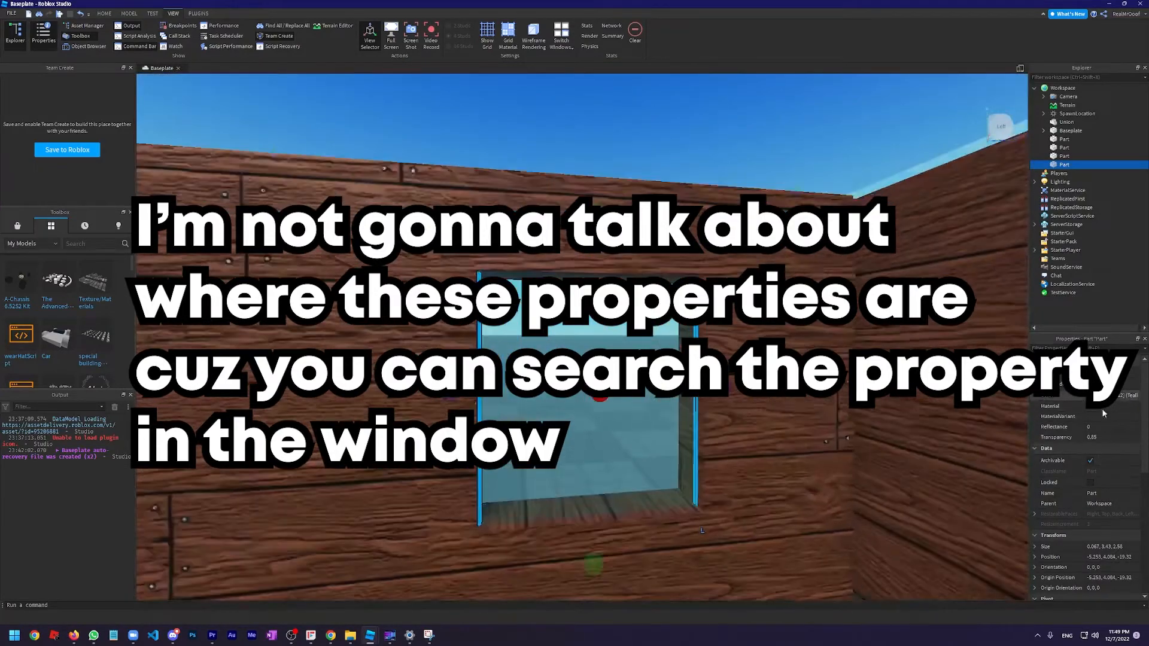
Recolour the glass pane lime green with RGB 4, 238, 32
right_drag(636, 348, 636, 399)
key(s)
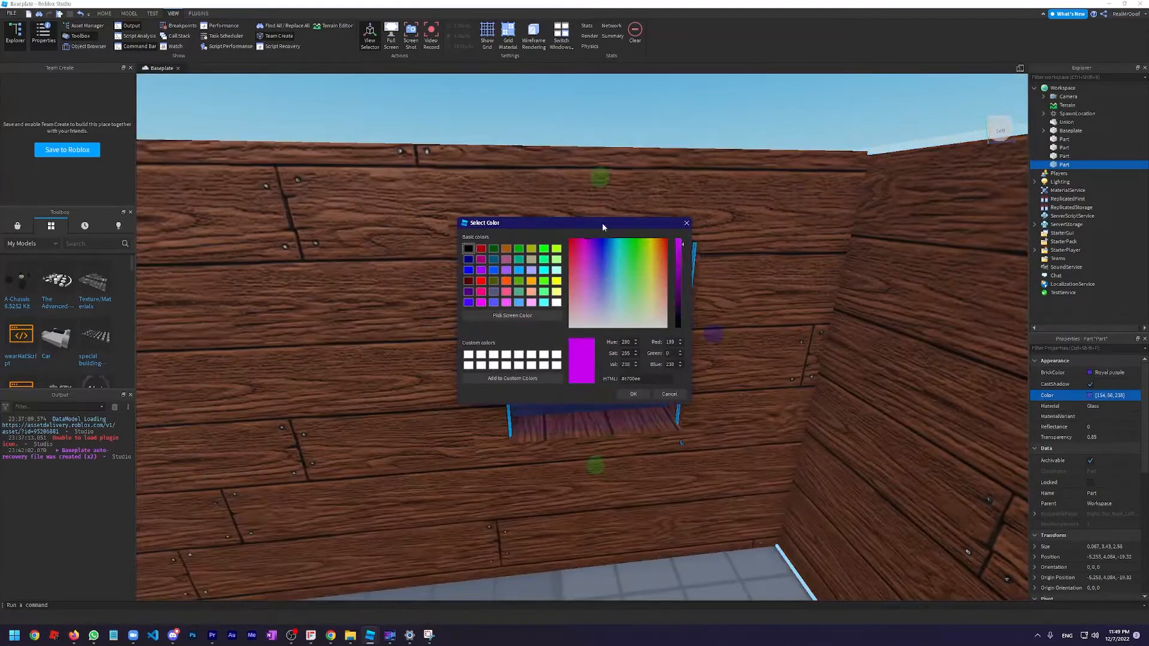
drag(625, 223, 577, 312)
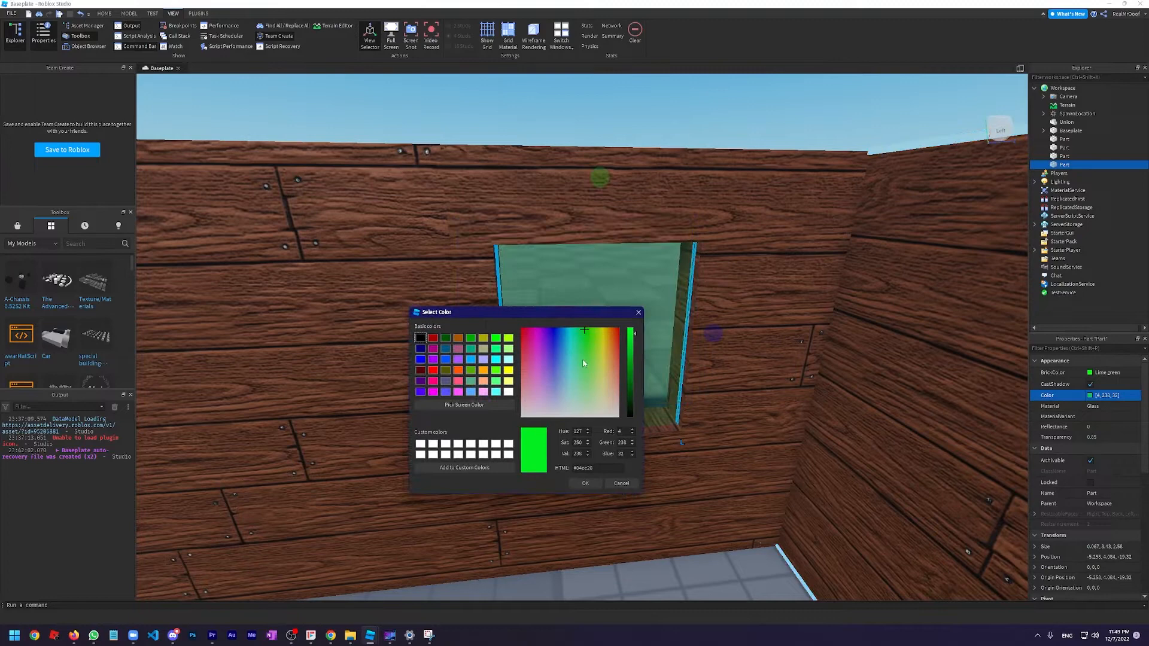
click(584, 484)
Examine the CanCollide property of the selected glass pane
scroll(1121, 415, down, 3)
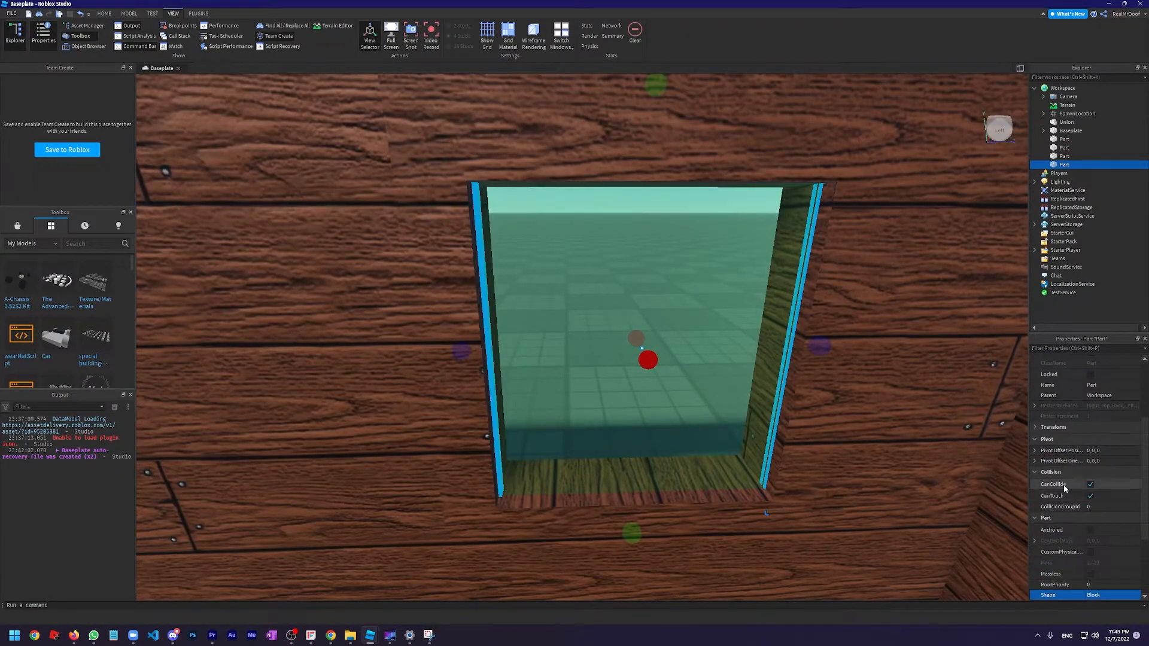
scroll(777, 397, down, 6)
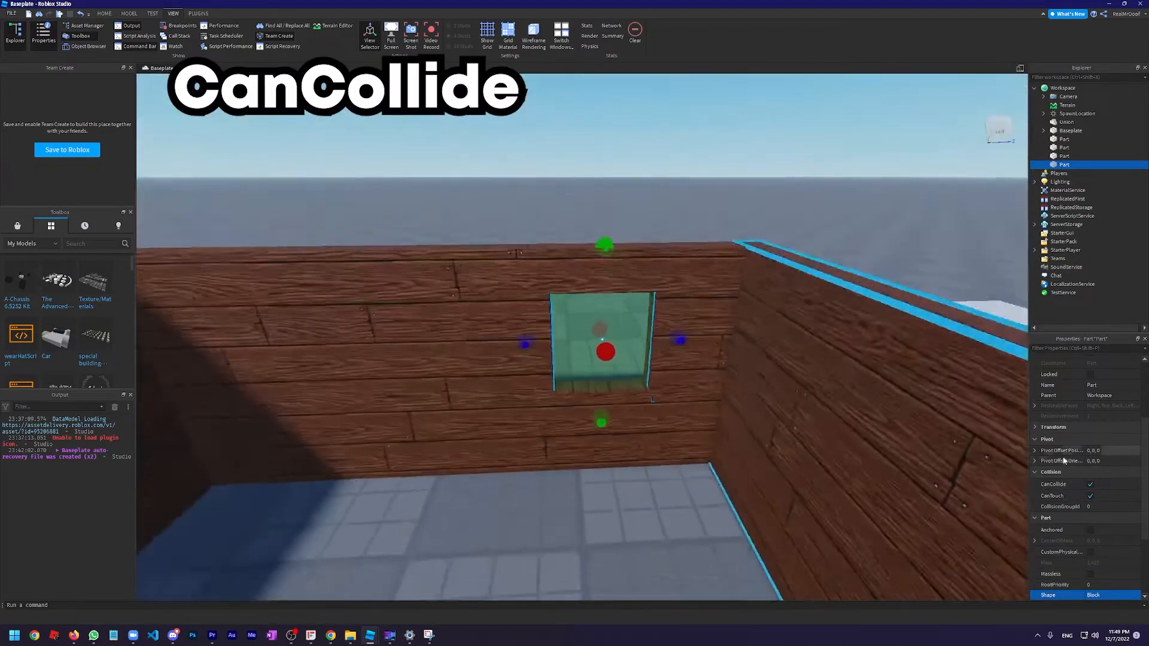
scroll(913, 415, up, 6)
scroll(765, 368, down, 4)
scroll(744, 360, up, 6)
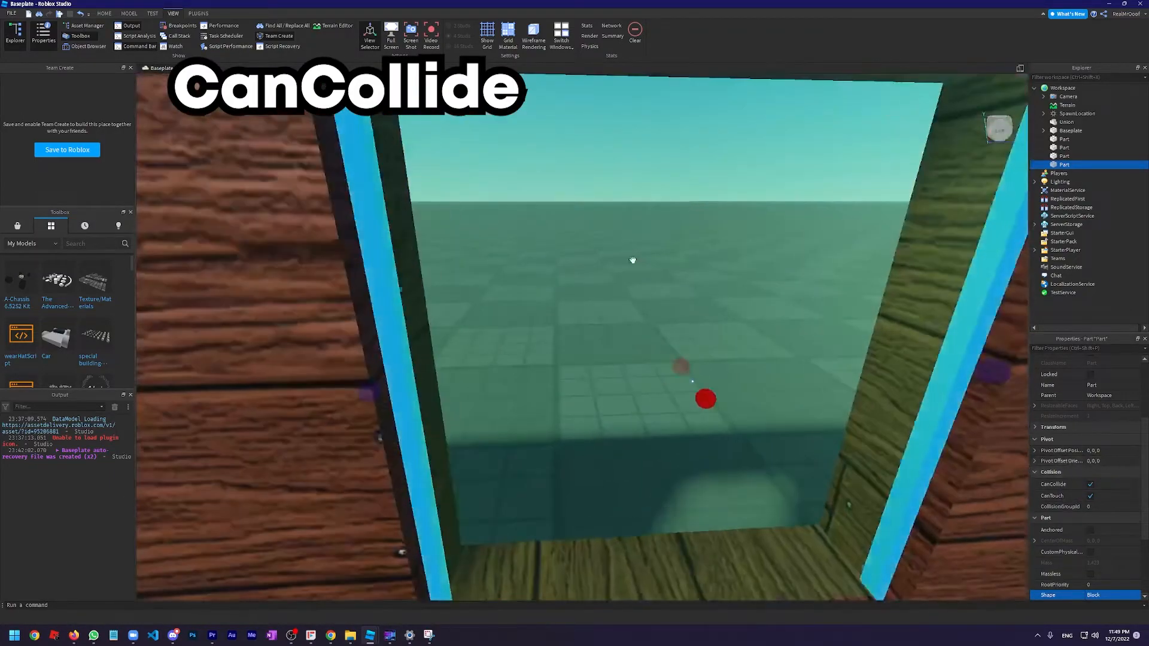
right_drag(633, 260, 634, 263)
Examine the Anchored property of the glass pane and view the pane from several angles
scroll(1129, 501, down, 1)
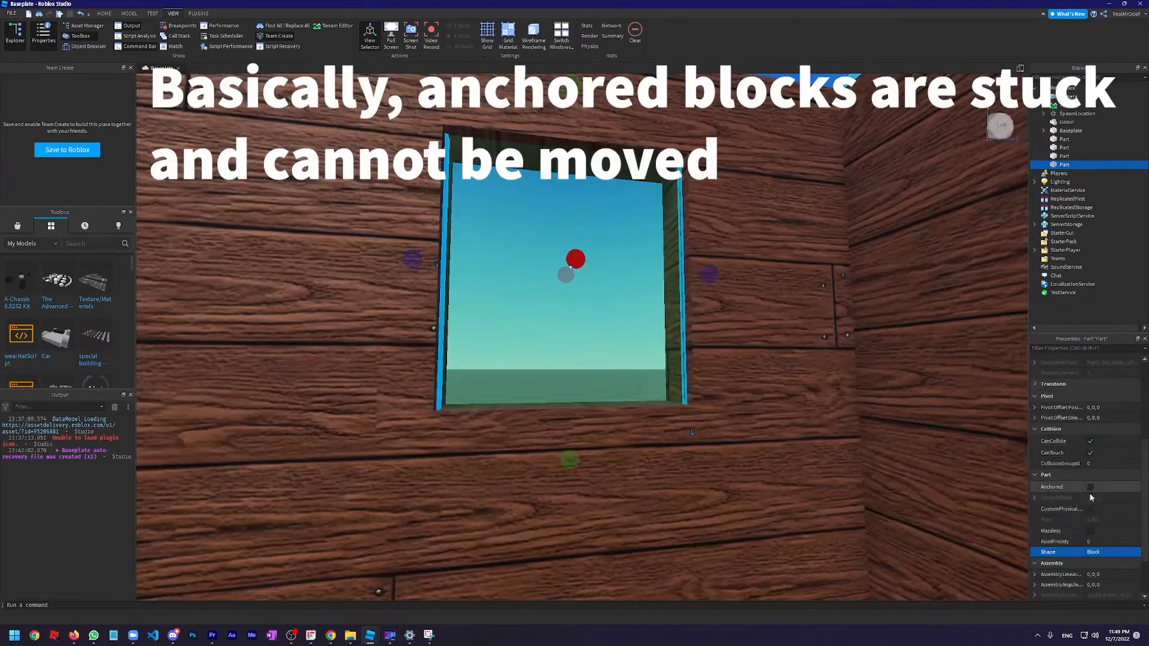
scroll(722, 326, up, 3)
right_drag(723, 326, 722, 327)
scroll(721, 327, down, 6)
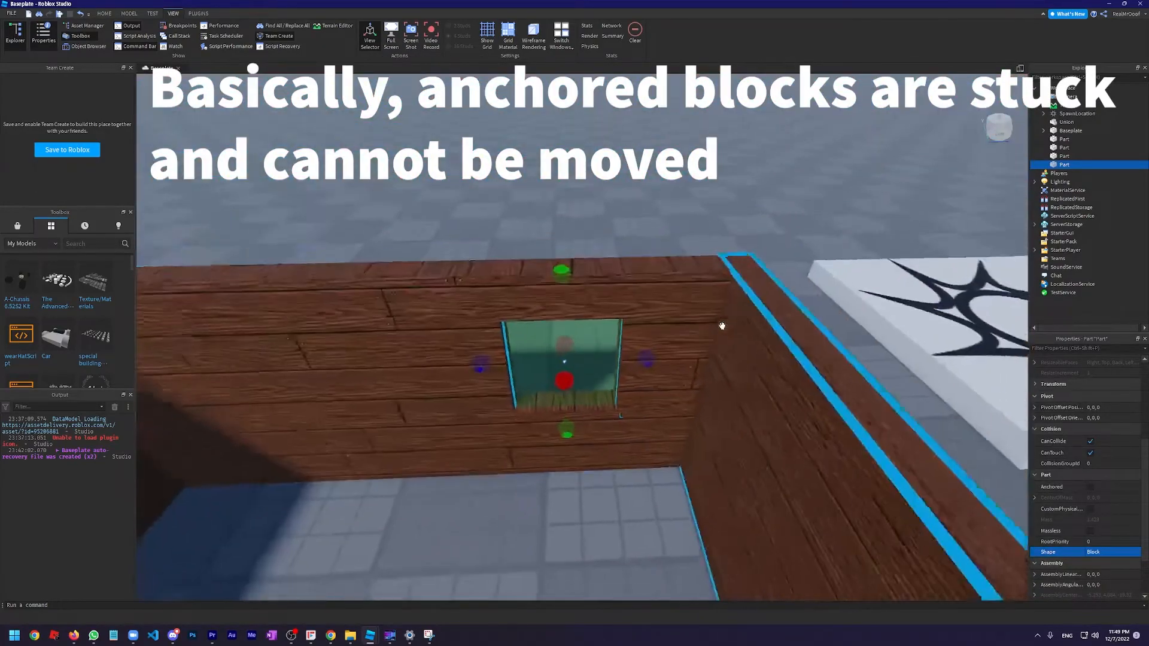
scroll(637, 239, up, 6)
right_drag(624, 230, 623, 229)
scroll(624, 230, down, 5)
scroll(544, 197, up, 3)
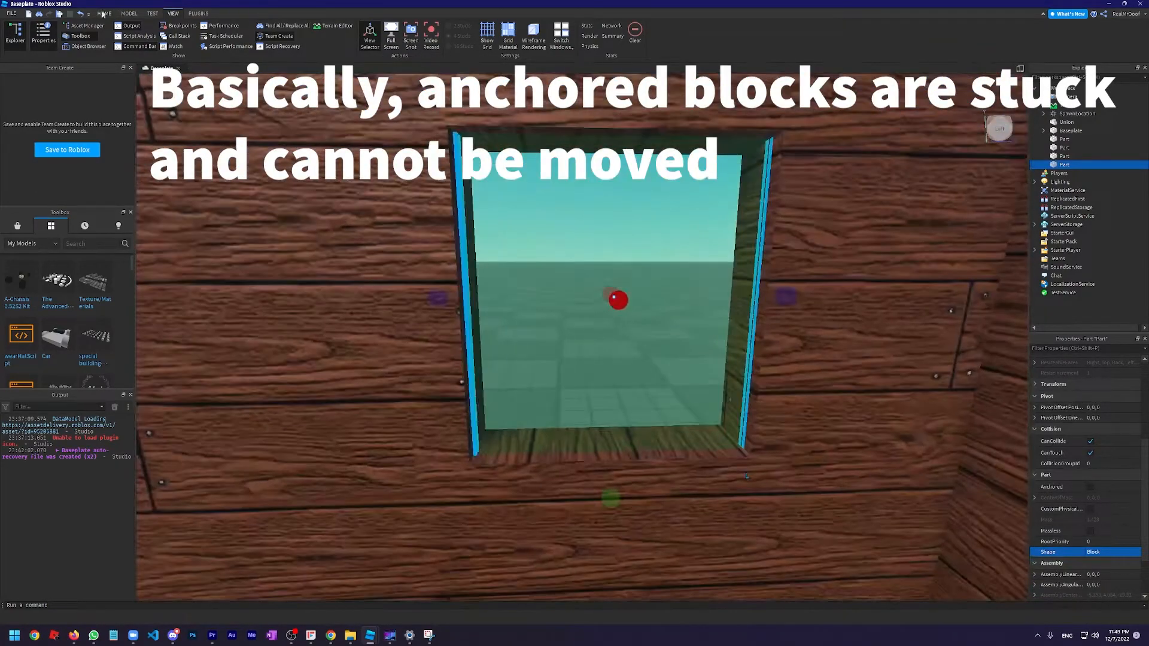
Try moving the glass pane straight up out of the window opening, above the wall
click(104, 13)
drag(617, 224, 606, 134)
scroll(605, 133, down, 8)
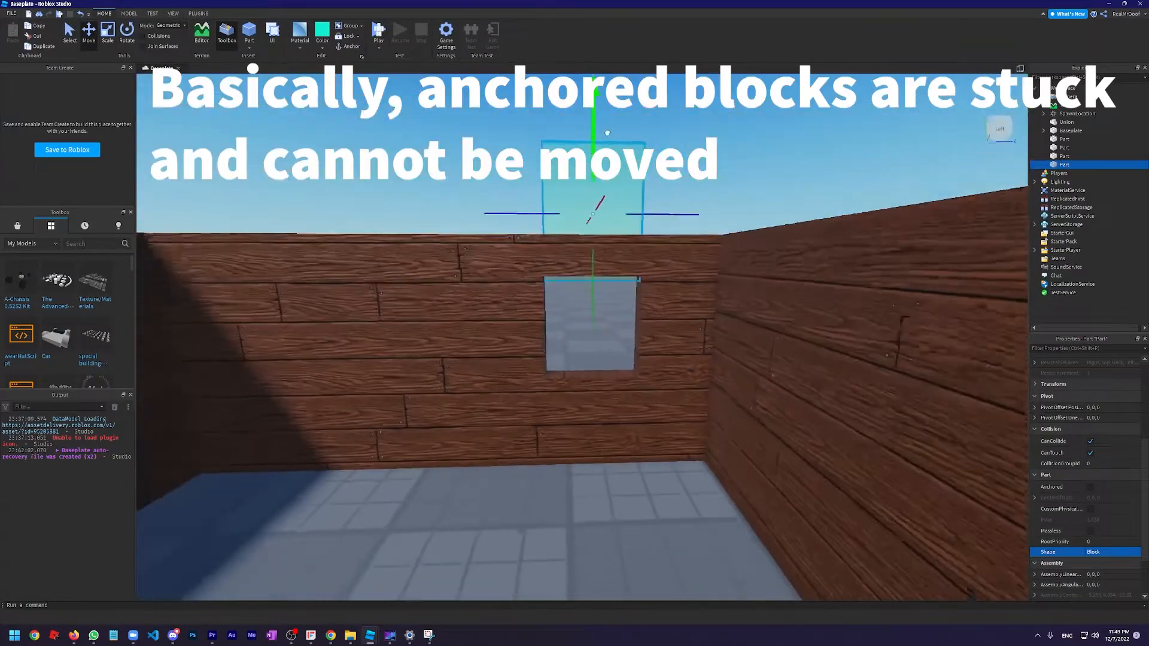
scroll(666, 192, up, 6)
right_drag(666, 193, 672, 225)
scroll(665, 195, up, 3)
scroll(667, 194, down, 5)
scroll(673, 223, up, 4)
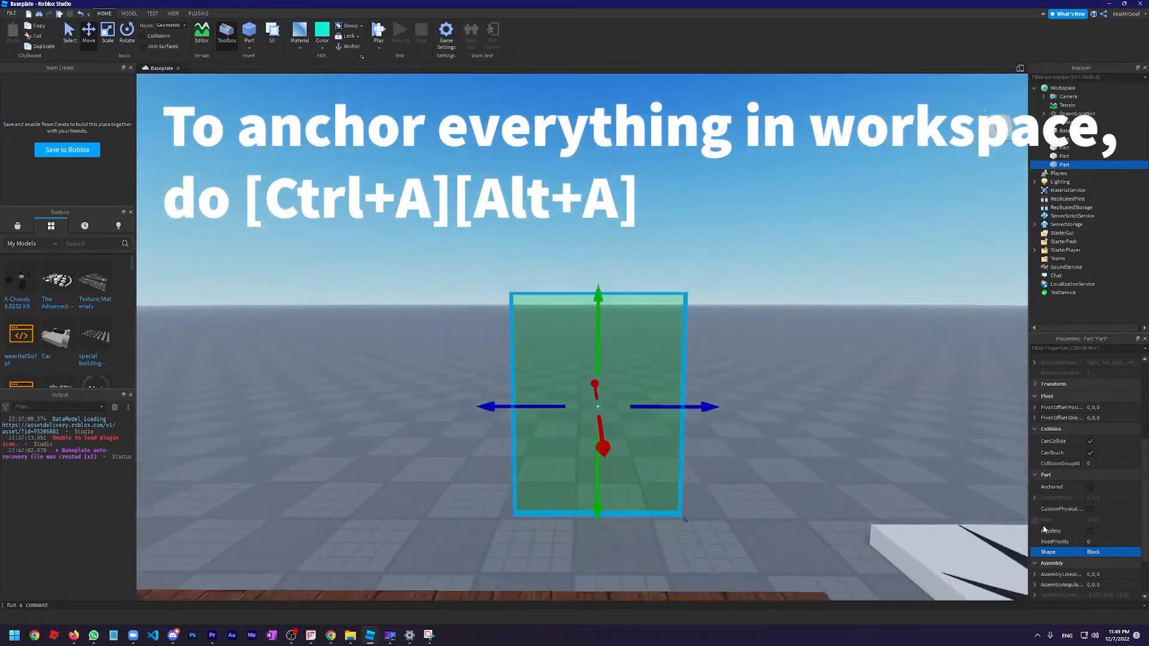
right_drag(849, 334, 673, 257)
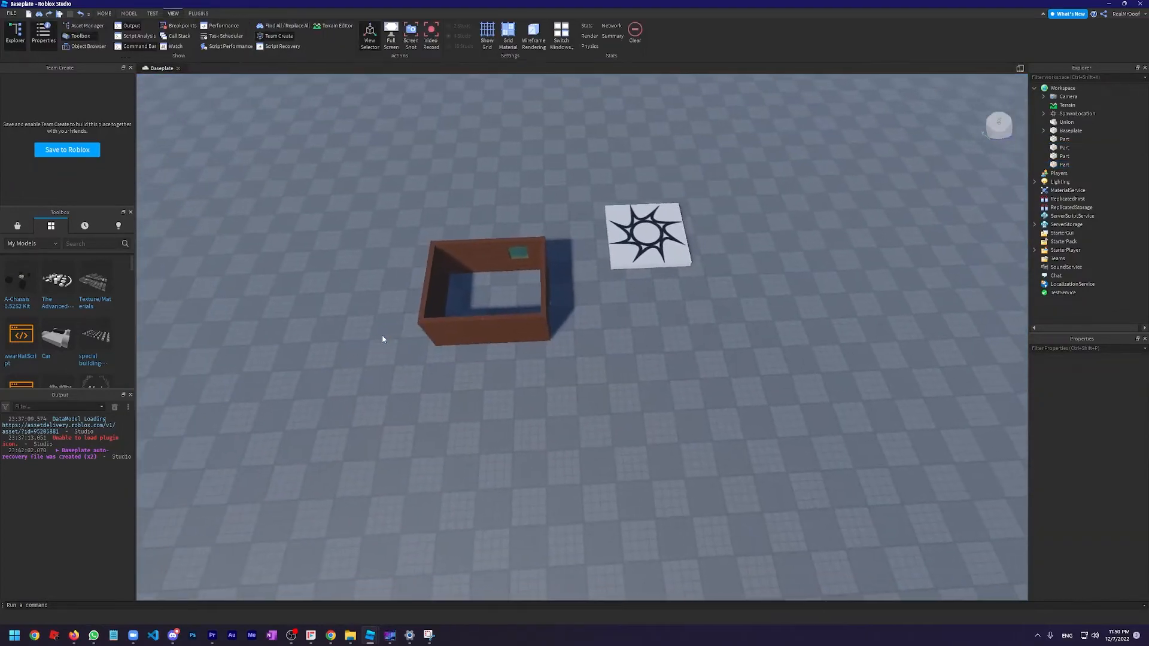
scroll(382, 339, up, 10)
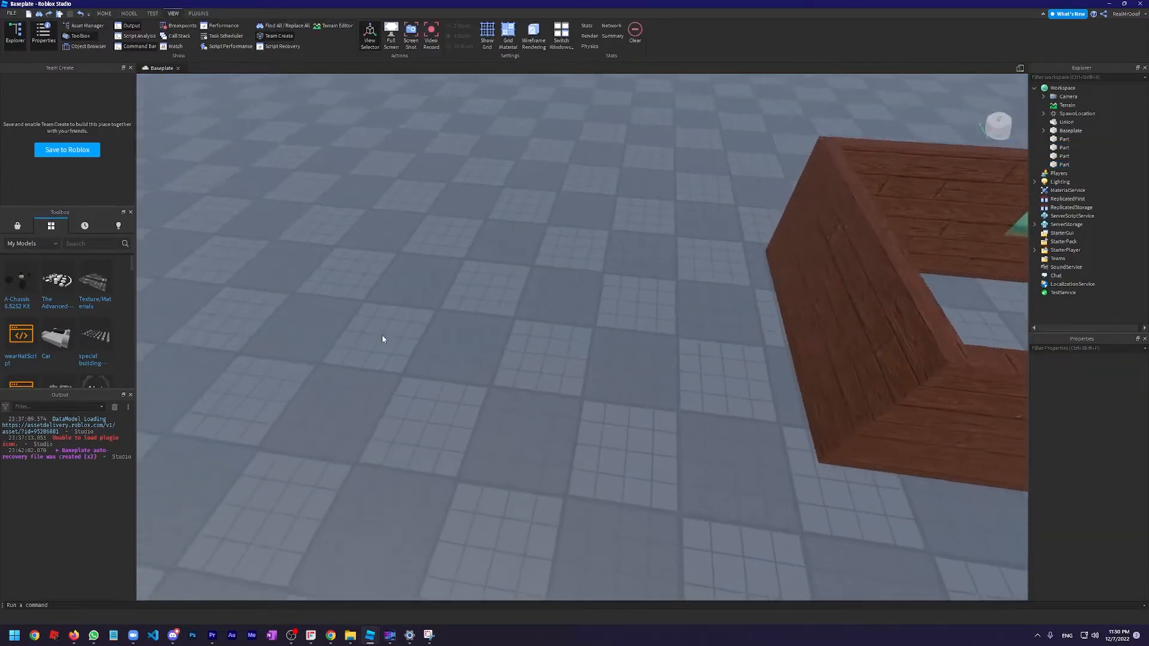
Search the Toolbox marketplace models for "texture pack"
key(s)
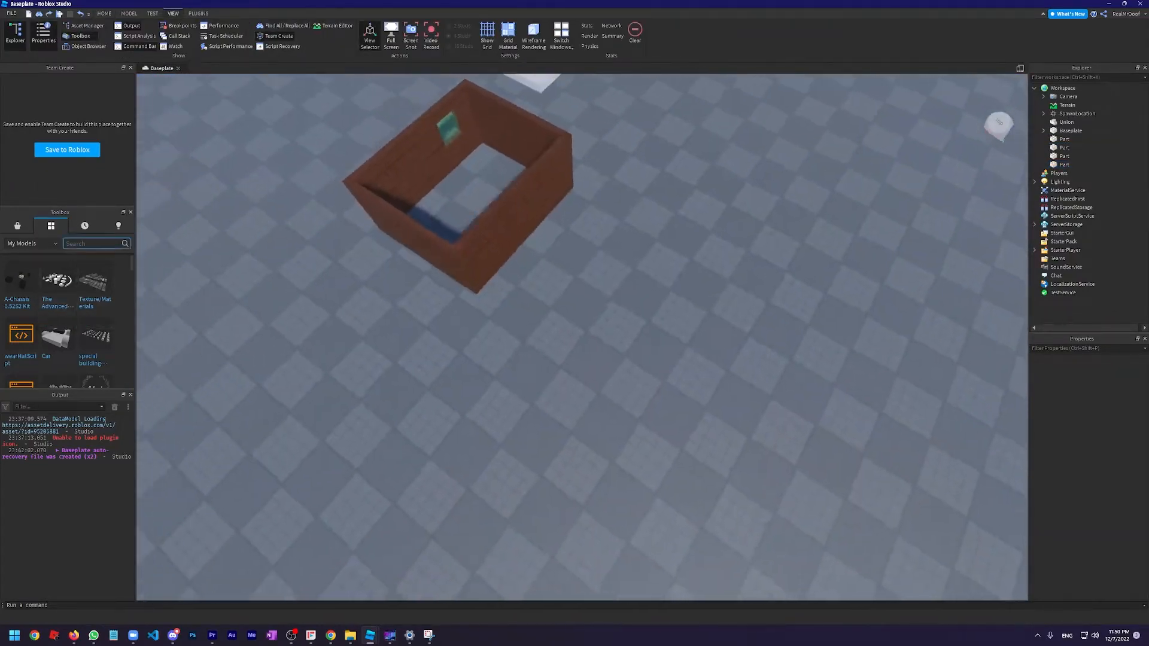
key(w)
key(d)
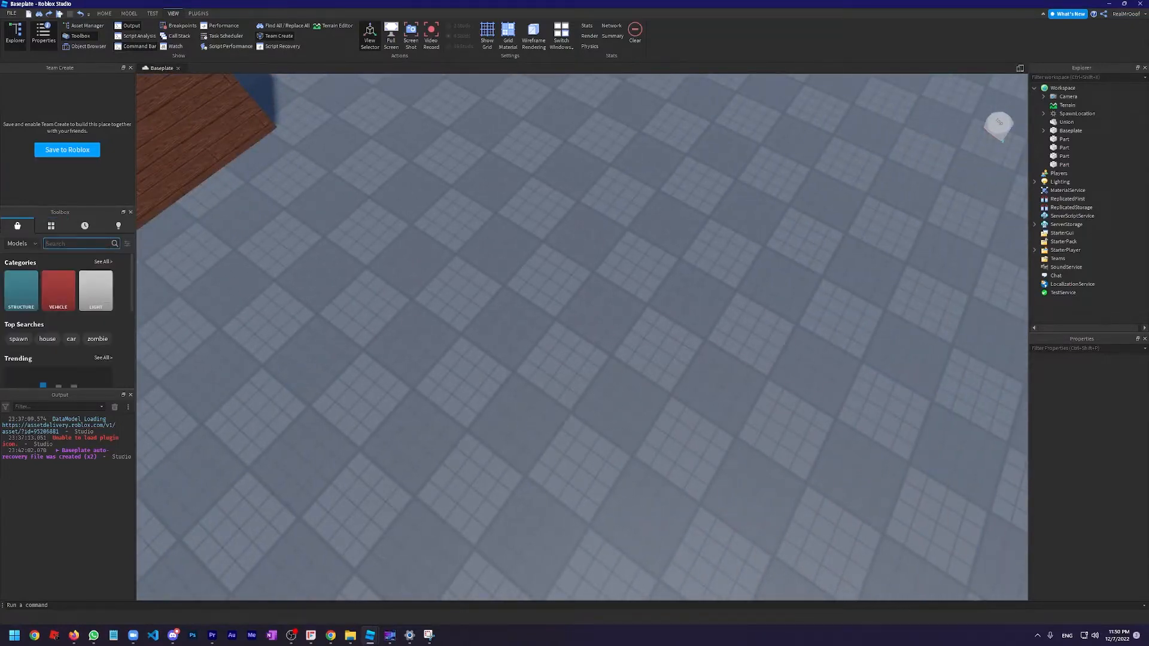
text(te)
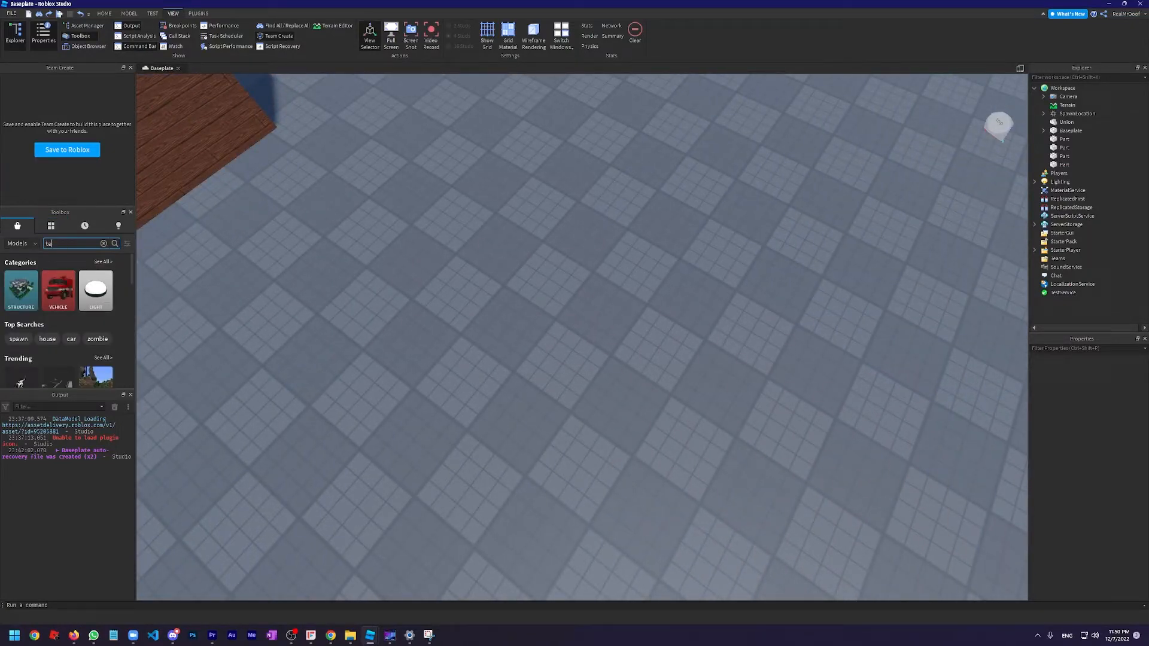
text(xture pack)
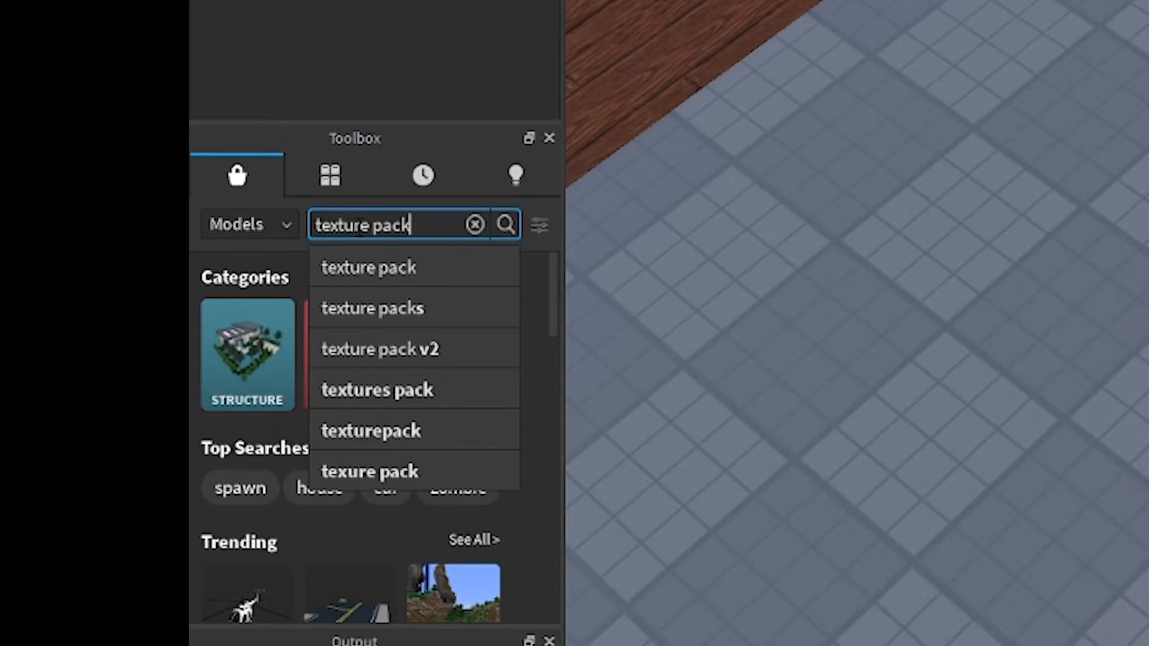
key(Return)
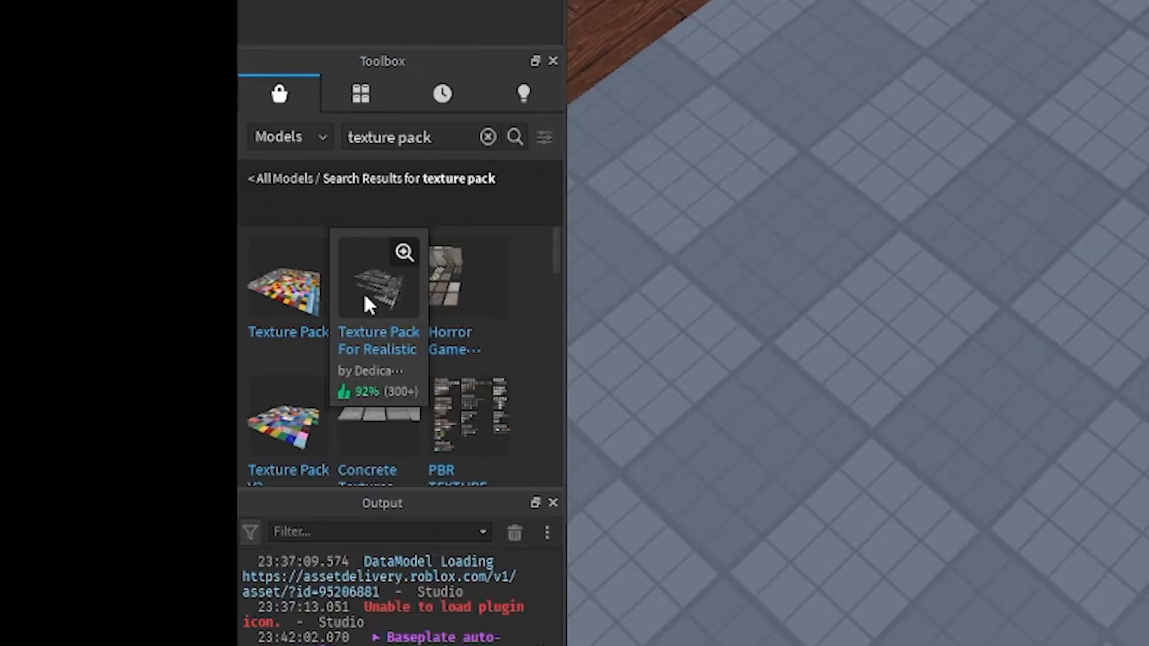
Insert the "Texture Pack For Realistic" model and delete the surplus unlabelled sample blocks beside the labelled rows
key(w)
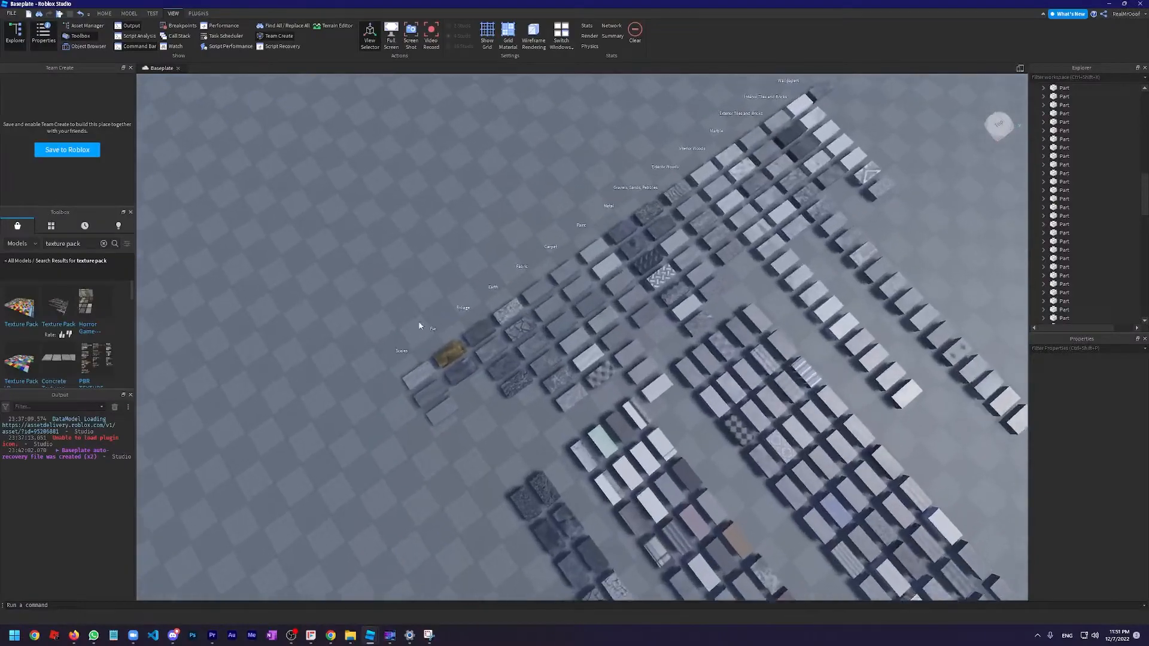
right_drag(536, 307, 535, 310)
key(s)
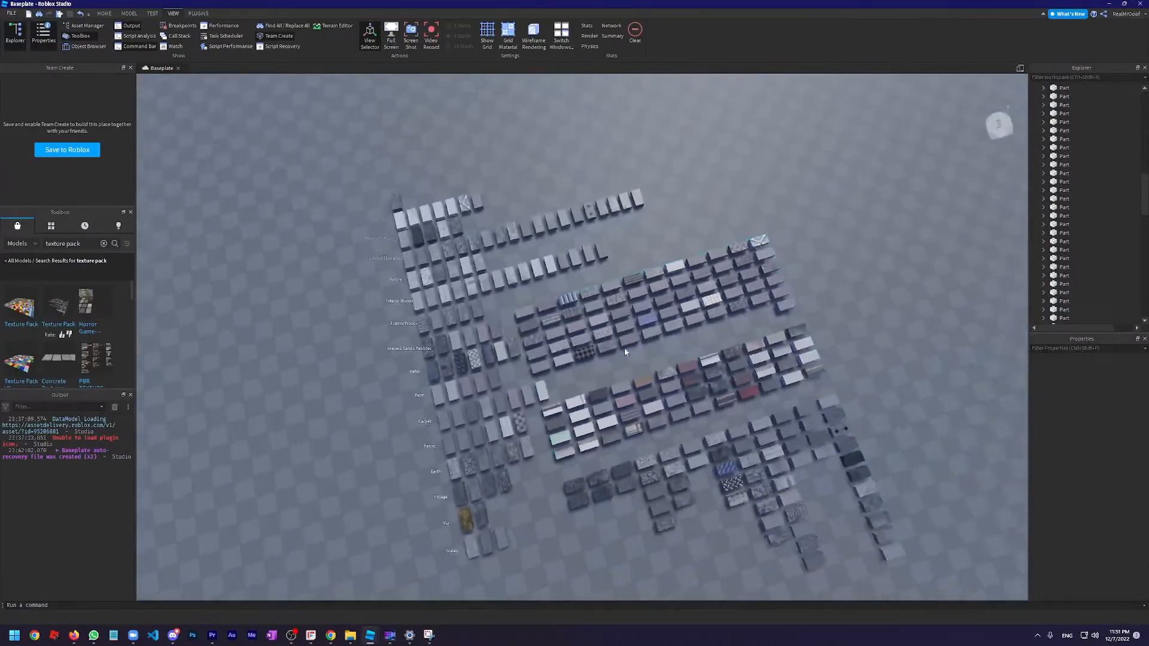
key(w)
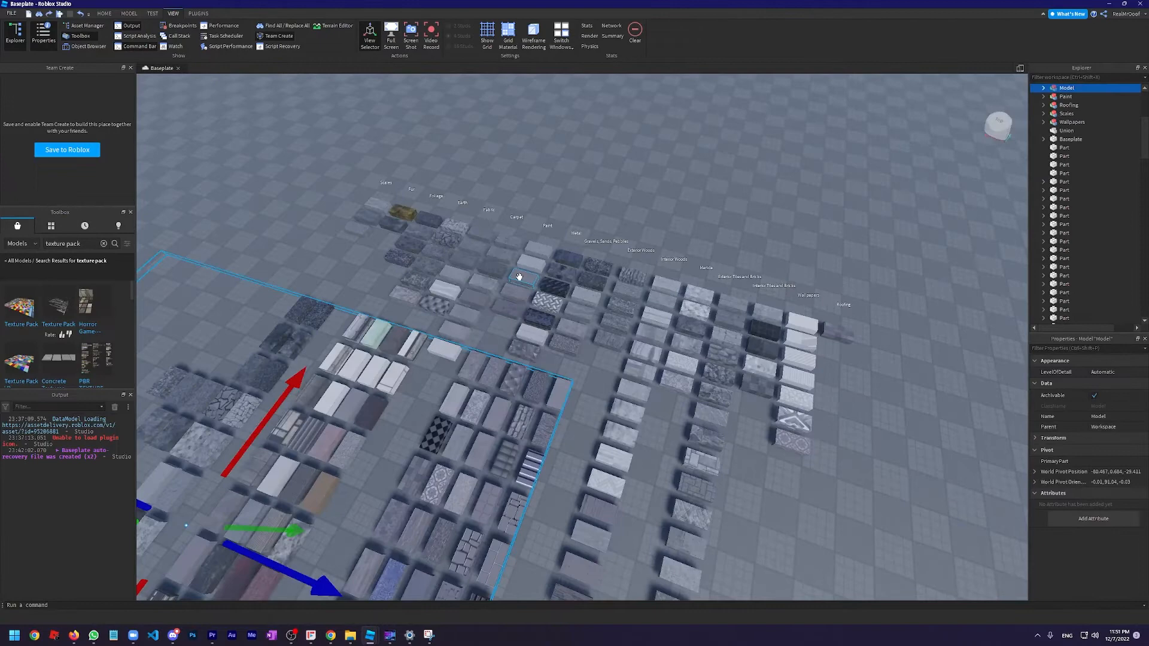
key(Delete)
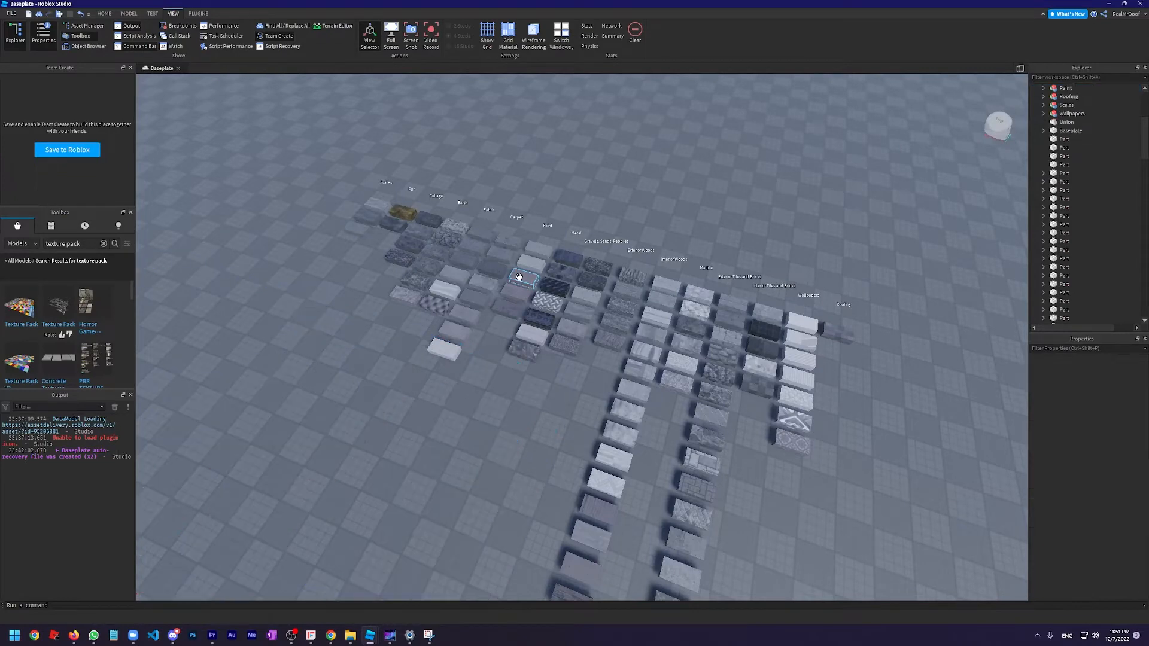
Find the grey wood-grain sample block among the texture samples and select it
key(a)
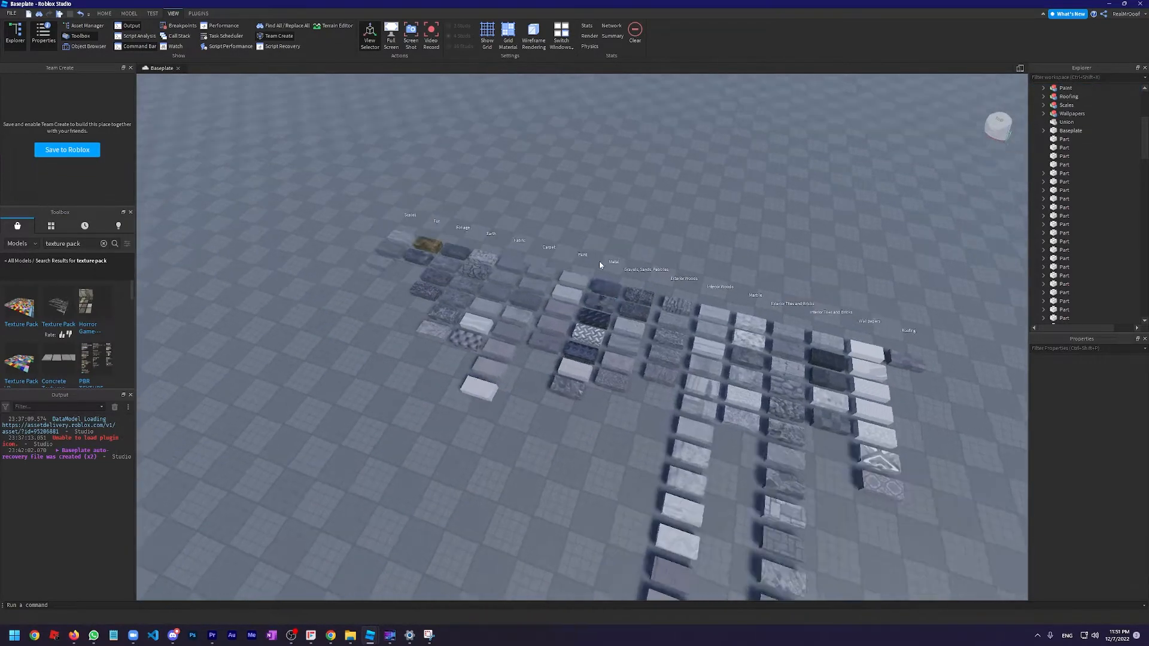
right_drag(540, 222, 540, 225)
key(w)
key(s)
scroll(637, 244, down, 5)
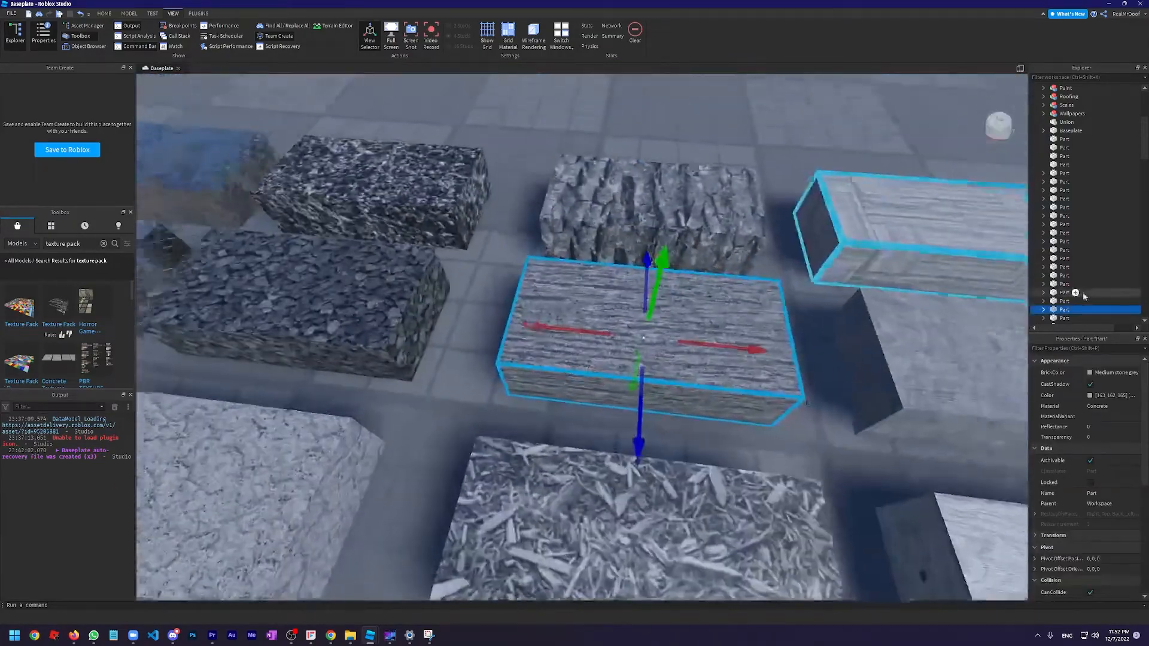
Select and copy all six Texture objects inside the wood-grain sample block
double_click(1072, 309)
scroll(1071, 304, down, 1)
scroll(759, 288, up, 1)
scroll(759, 289, down, 3)
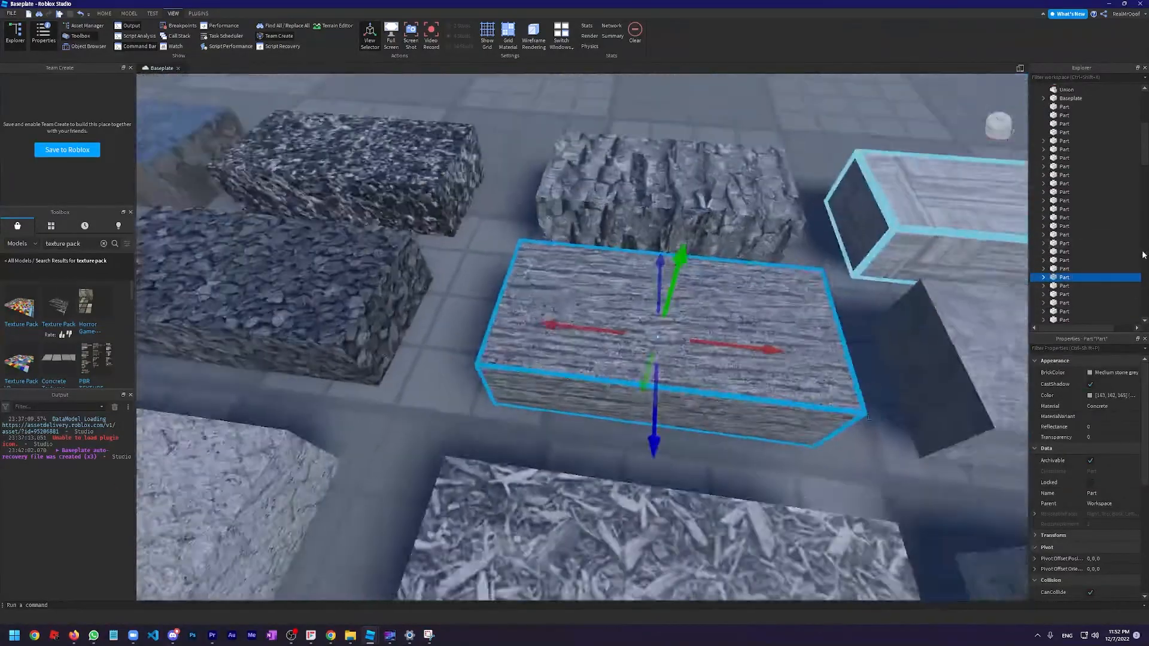
scroll(1069, 239, down, 1)
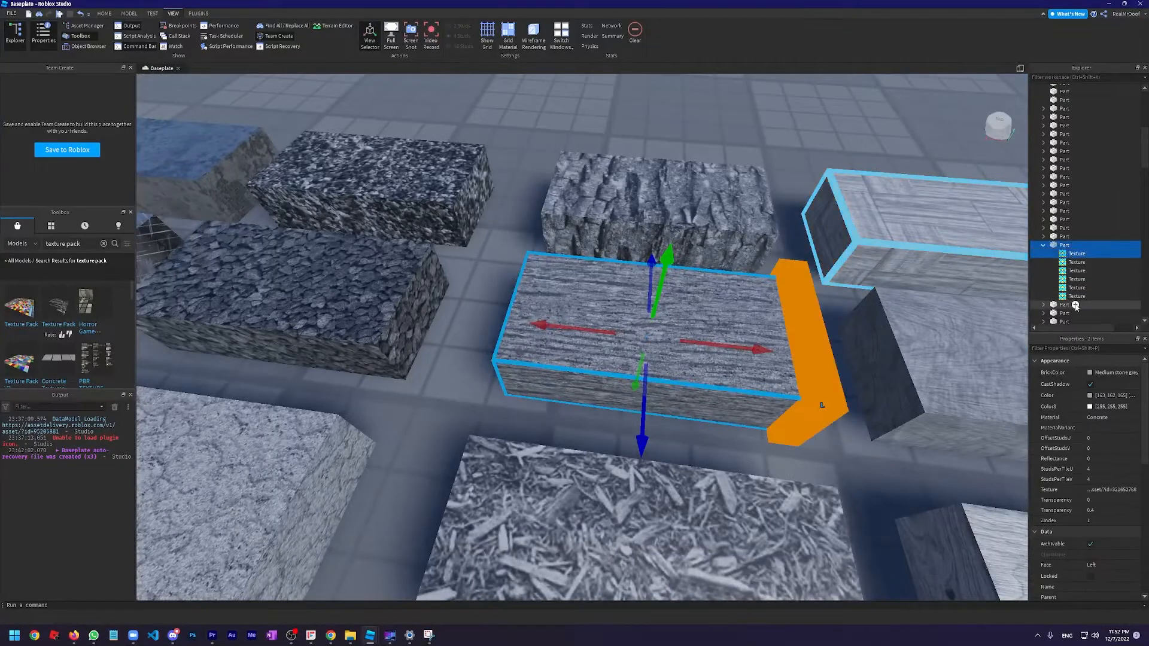
shift+click(1075, 297)
click(1076, 296)
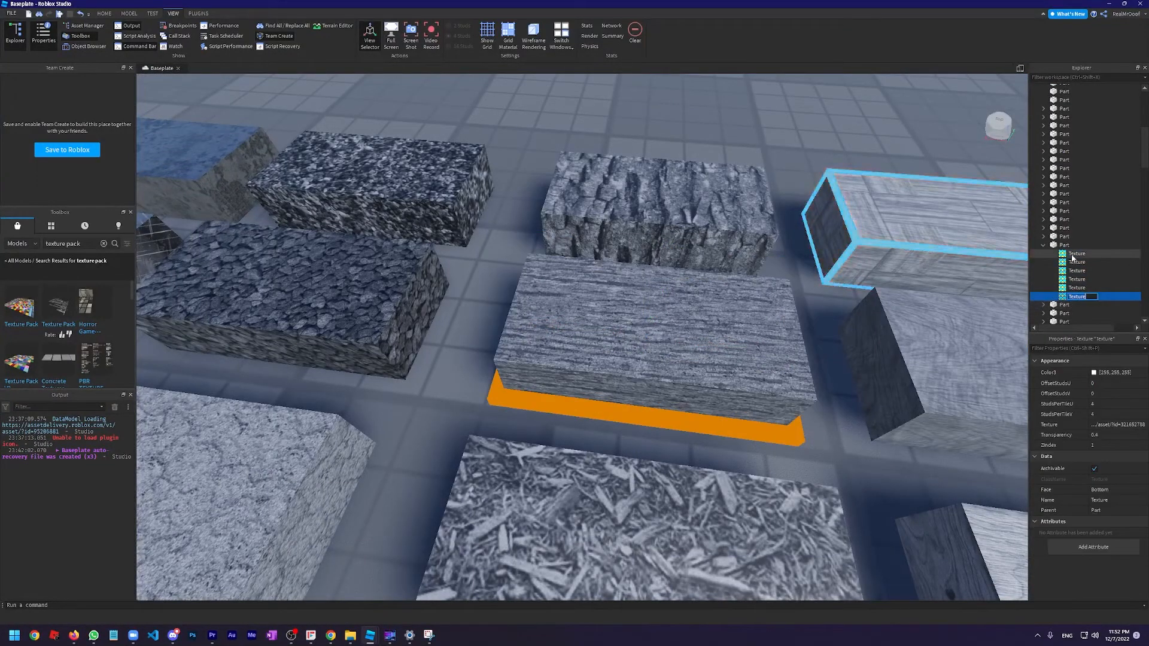
shift+click(1069, 297)
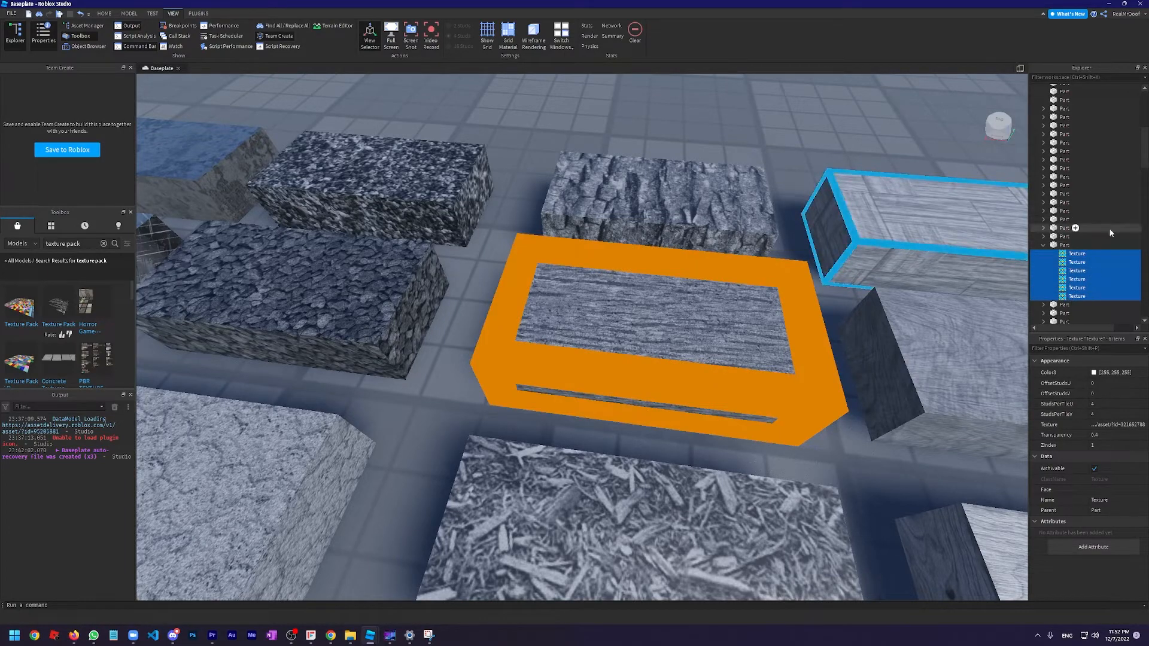
Paste the copied textures into the Union wall that contains the window
key(f)
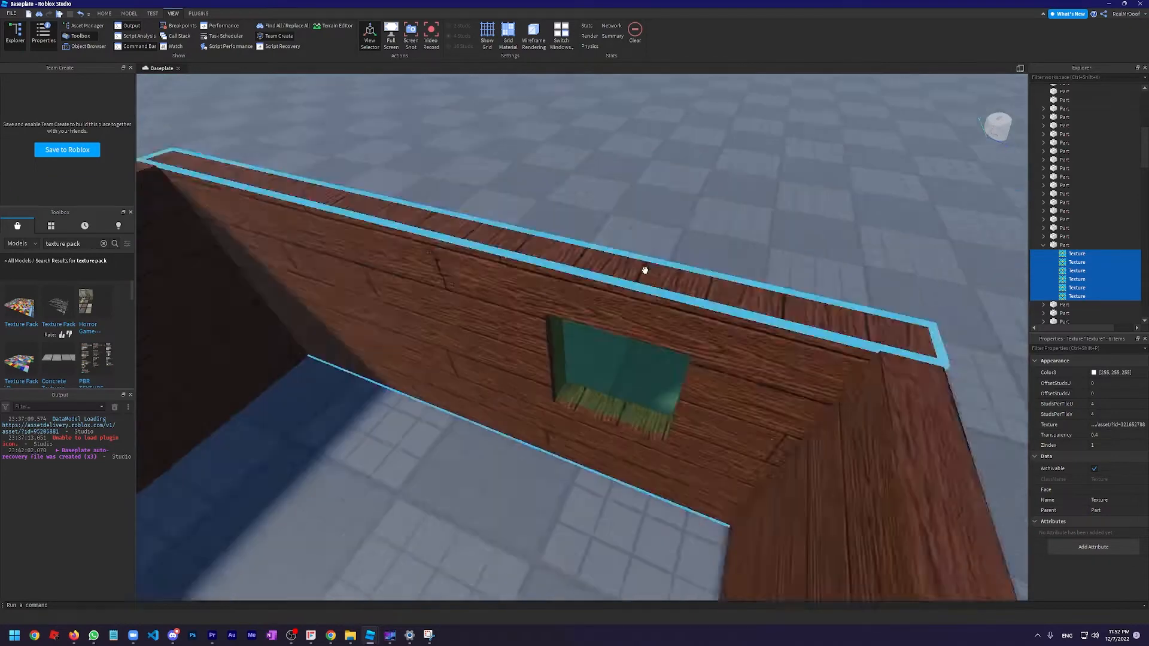
scroll(629, 277, up, 2)
scroll(598, 288, down, 5)
click(567, 296)
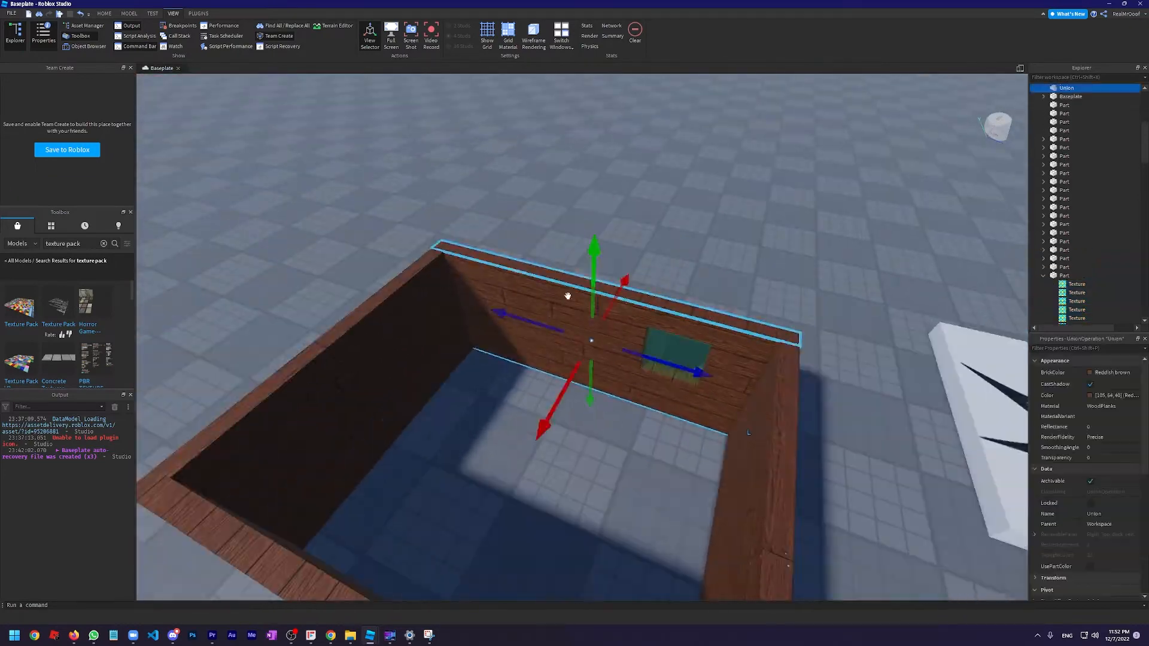
scroll(631, 251, up, 5)
right_click(1063, 88)
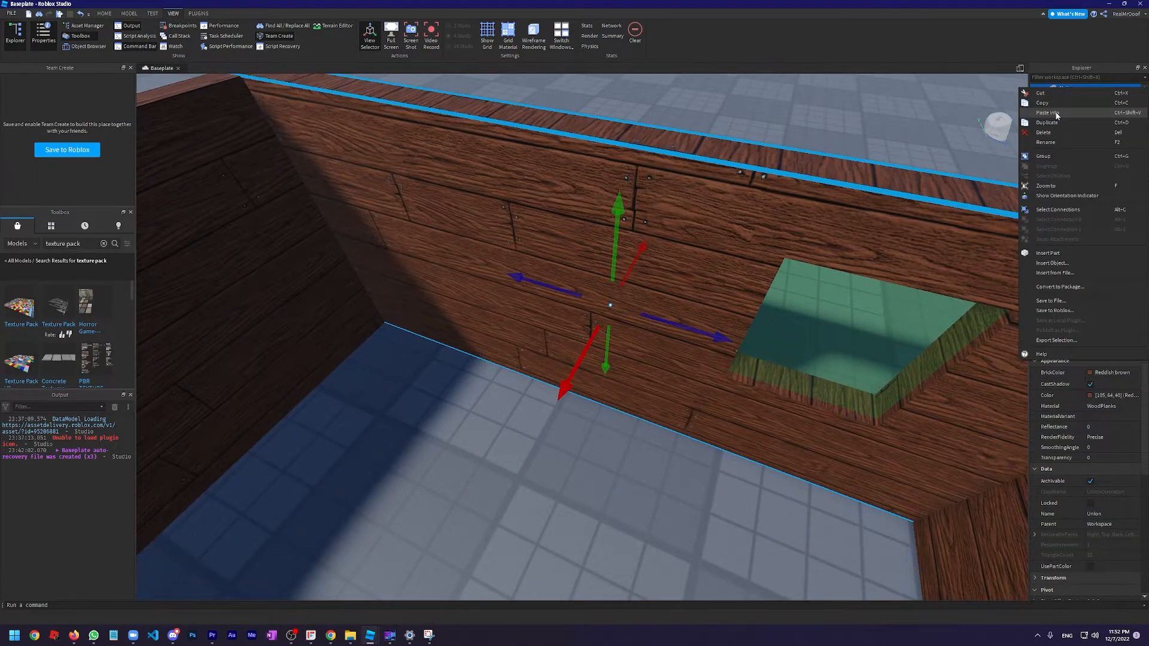
click(1049, 113)
click(1067, 89)
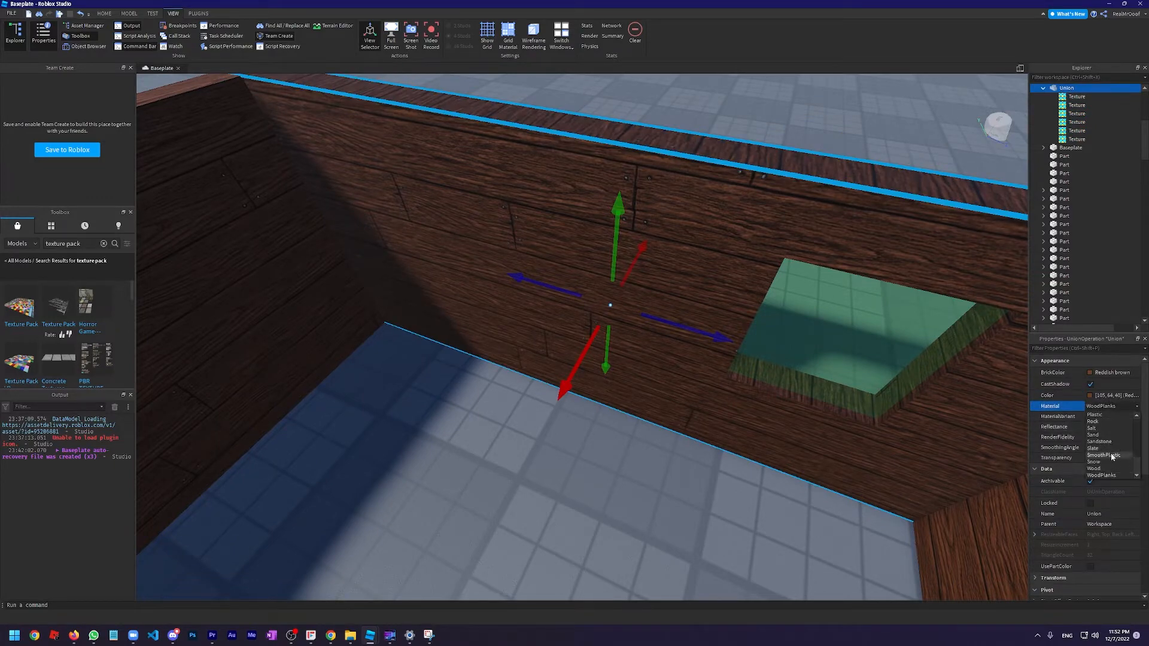
Set the window wall's material to SmoothPlastic
click(1112, 457)
right_drag(623, 354, 624, 356)
scroll(599, 341, down, 4)
scroll(555, 319, down, 5)
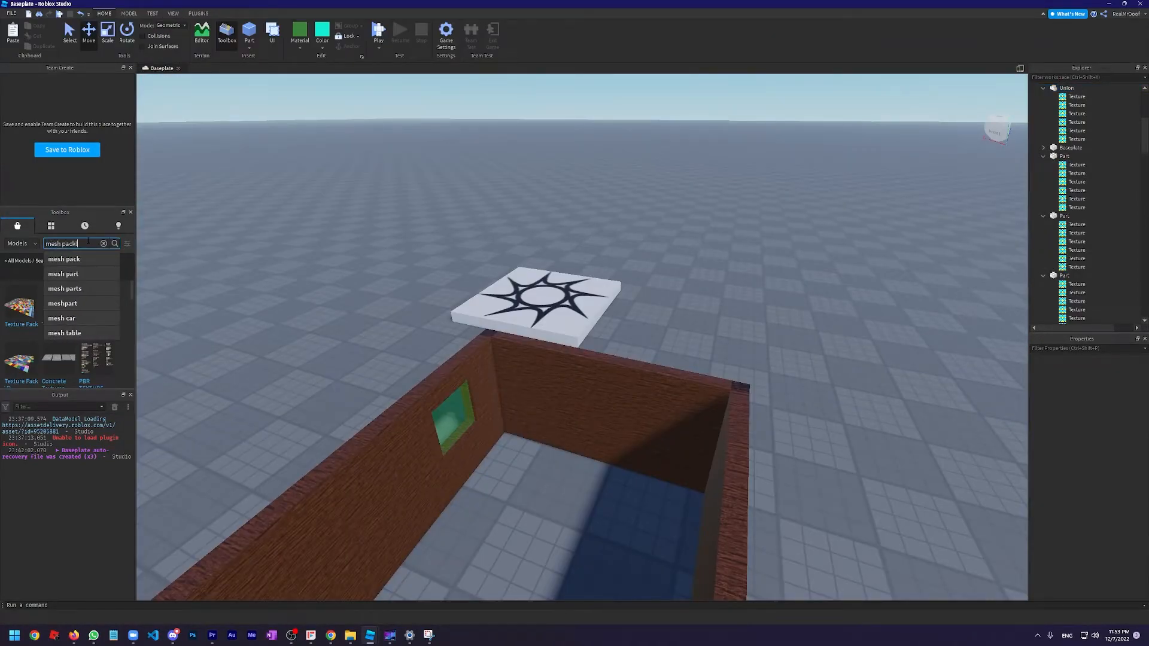
Search the Toolbox models for "mesh pack"
key(Return)
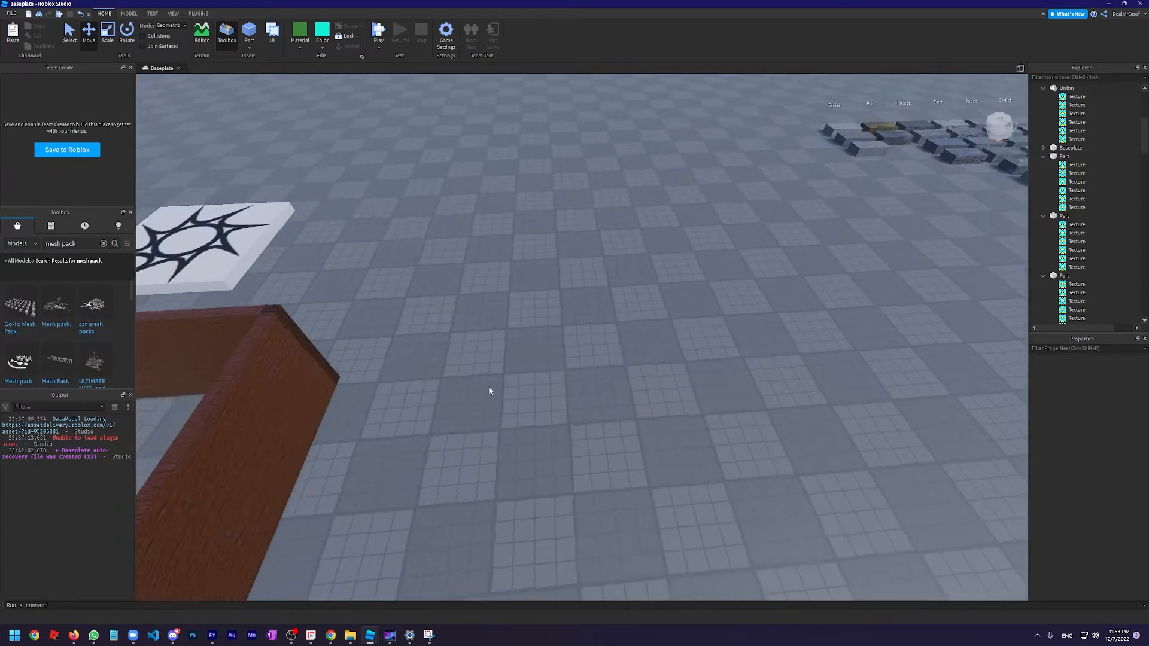
right_drag(490, 390, 490, 390)
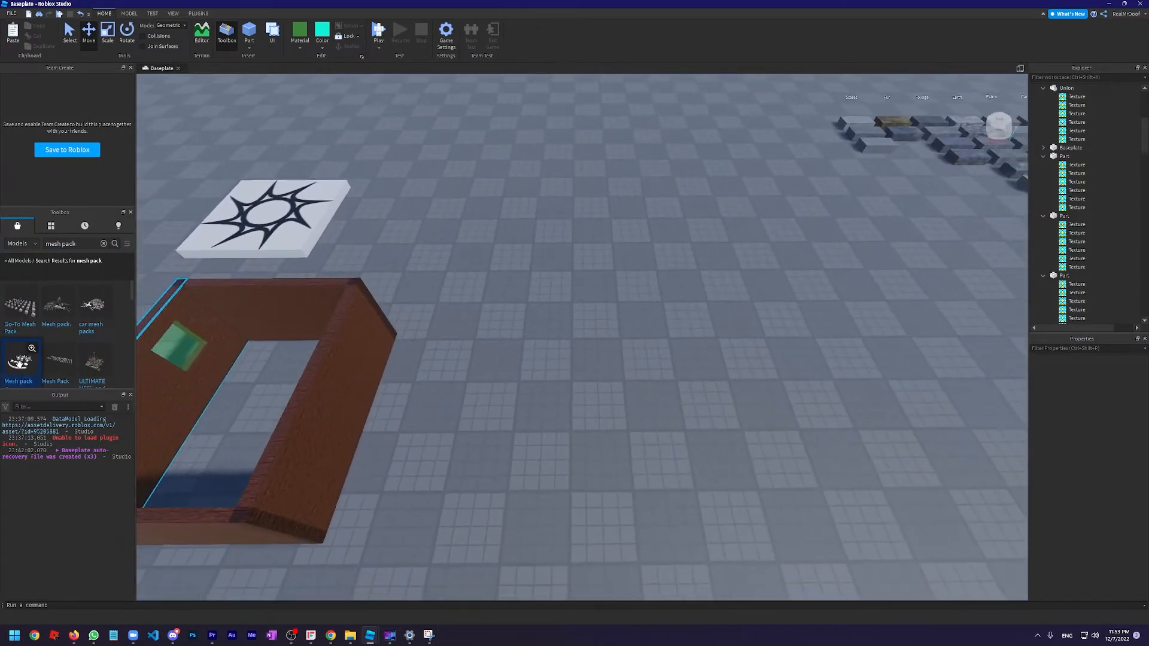
Insert the Mesh pack and Go-To Mesh Pack models from the Toolbox search results
drag(373, 336, 606, 325)
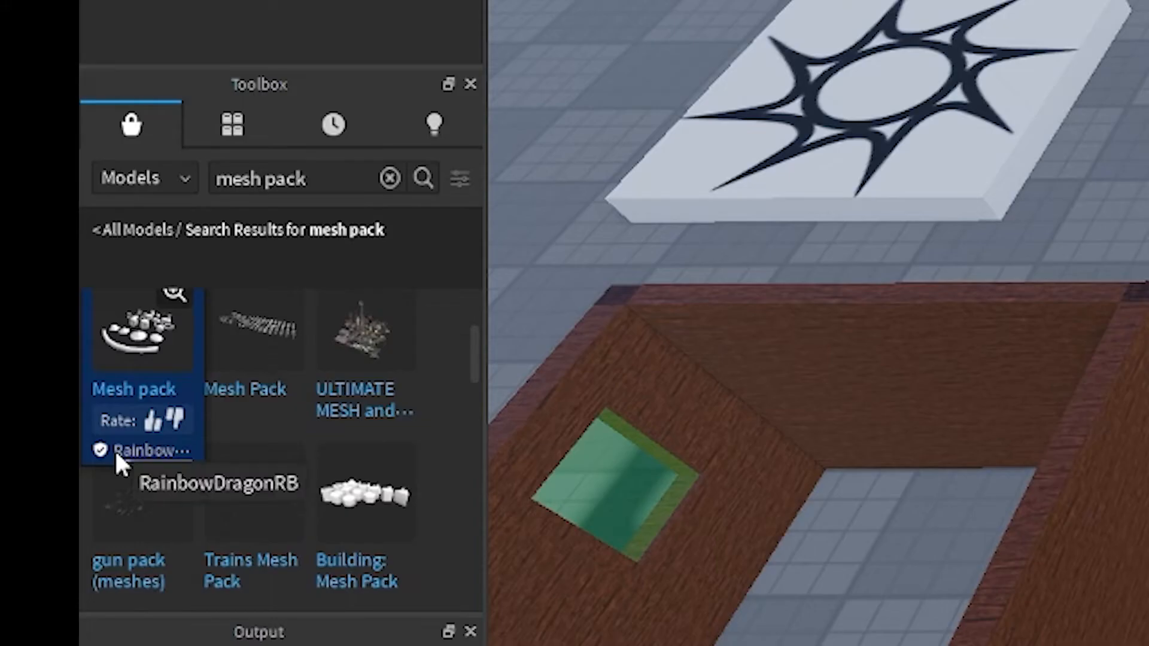
scroll(118, 455, up, 3)
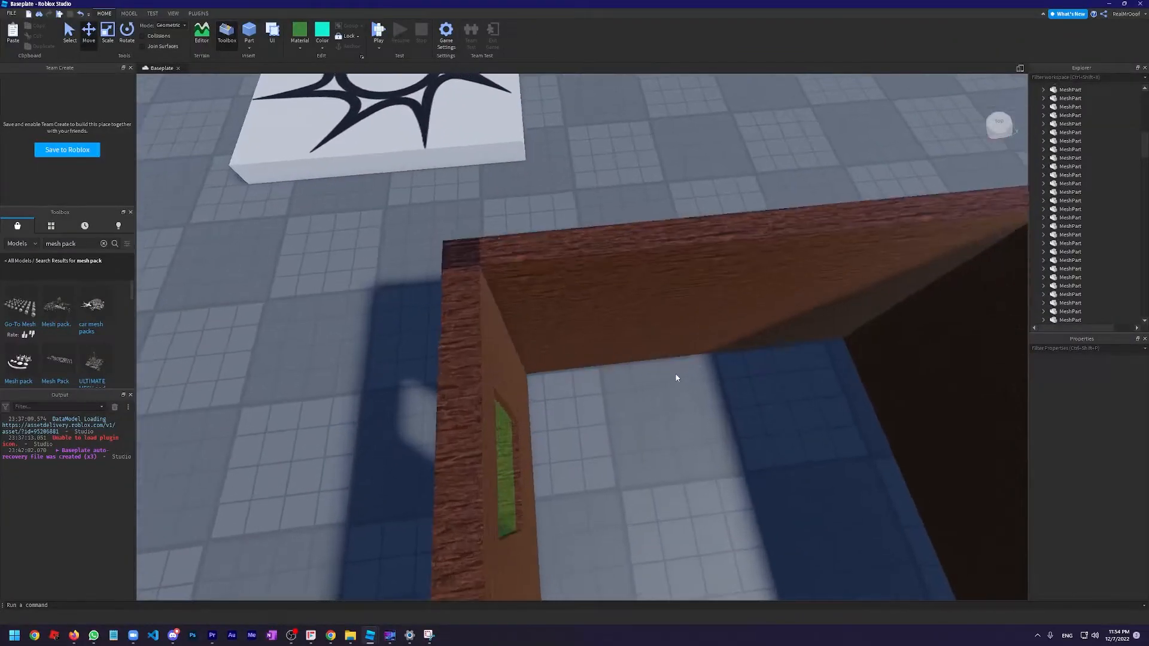
Insert a block part inside the wooden house, colour it Dark stone grey and resize it into a desk near the wall
key(w)
right_drag(676, 374, 675, 377)
key(w)
key(s)
key(s)
key(w)
key(s)
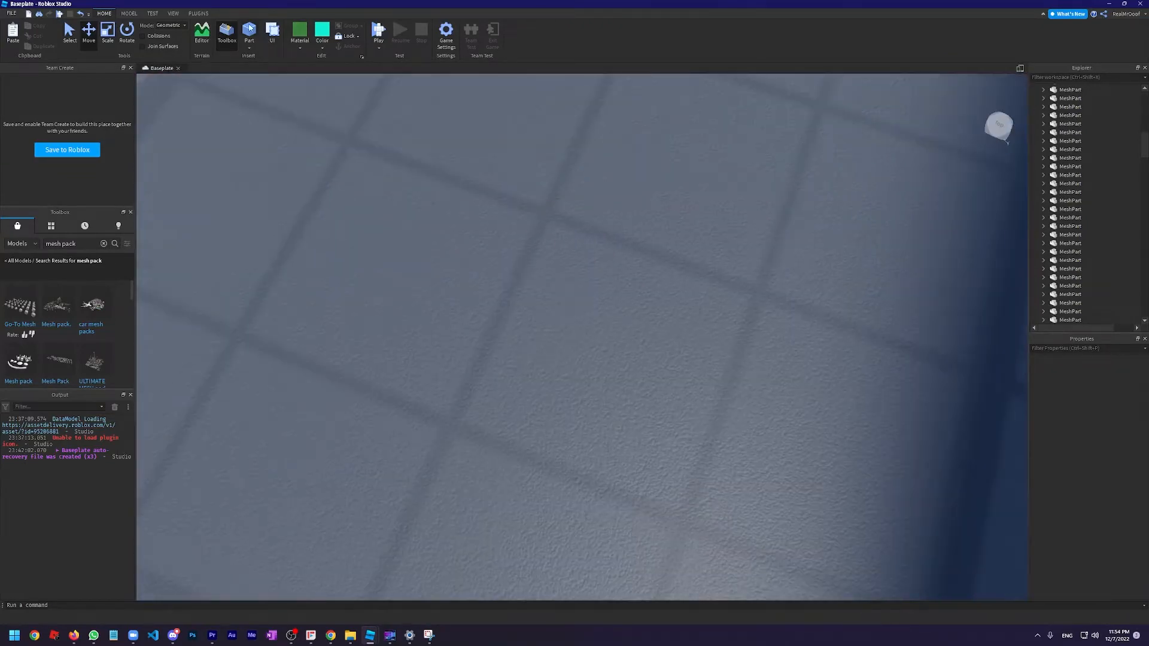
click(250, 28)
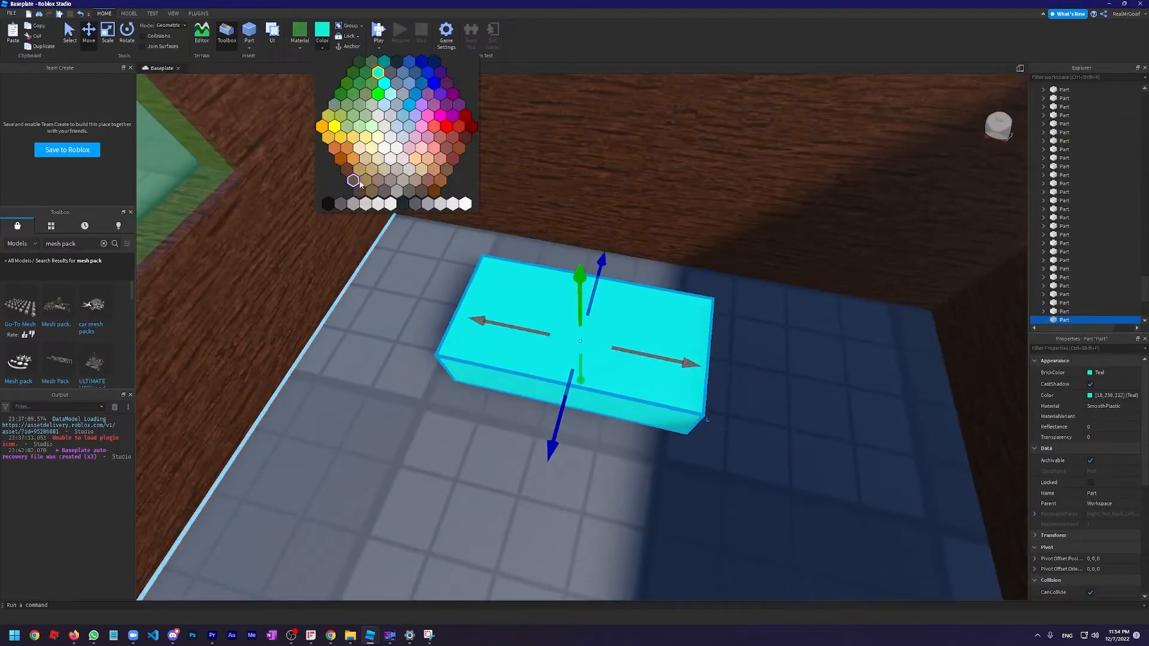
click(341, 204)
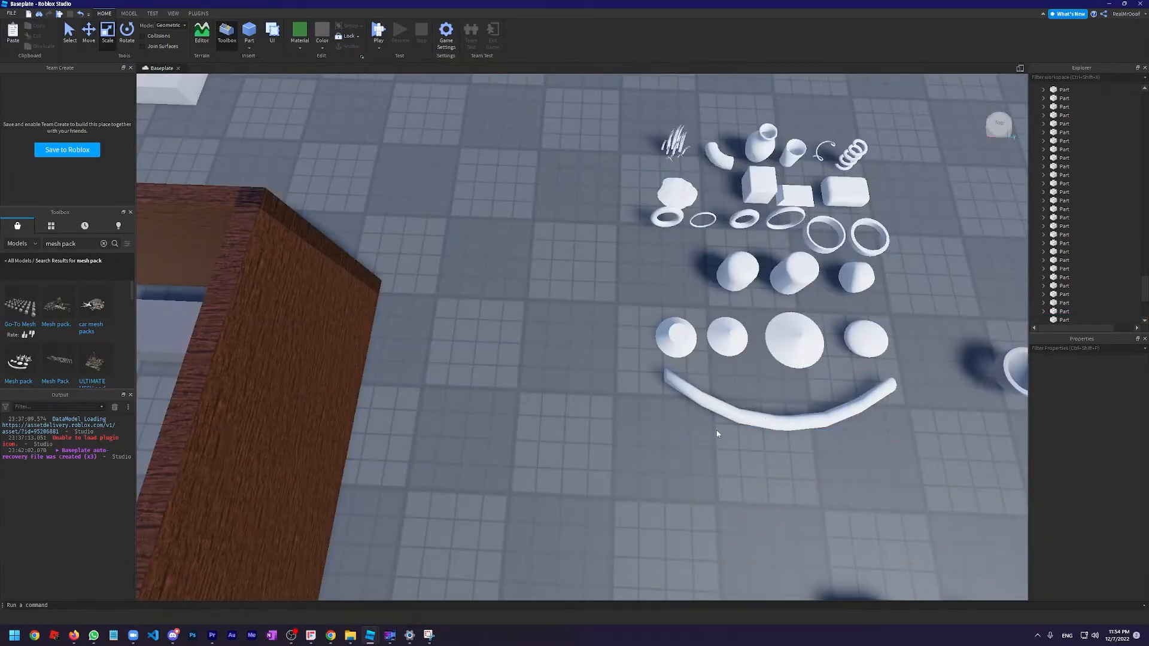
right_drag(717, 431, 774, 337)
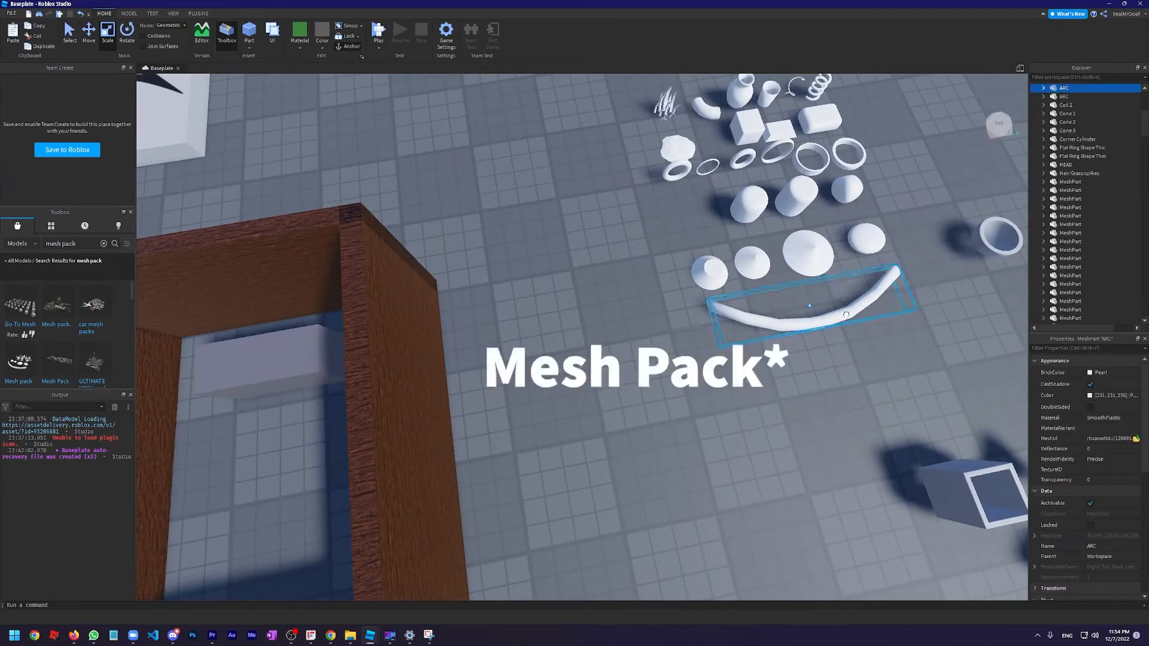
Place the ARC mesh on top of the grey desk block, rotate it to curve the opposite way and shrink it to fit
key(s)
key(a)
drag(830, 320, 622, 371)
key(w)
click(129, 39)
right_drag(375, 216, 511, 269)
key(w)
scroll(511, 269, down, 2)
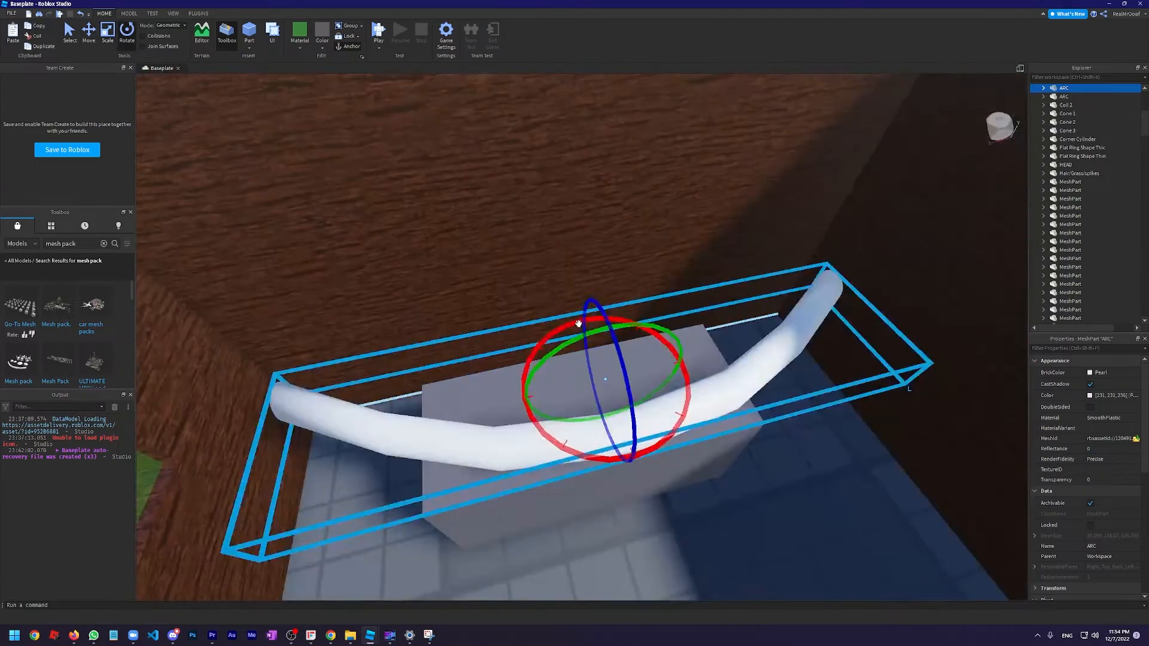
drag(580, 325, 608, 394)
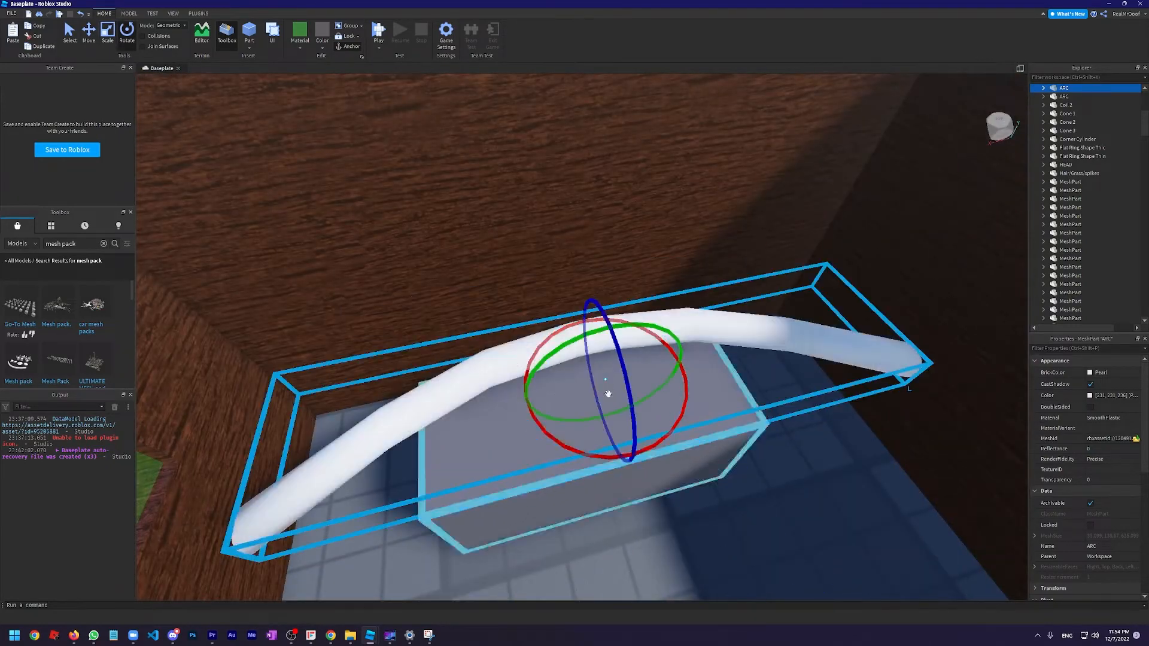
drag(570, 296, 590, 337)
Duplicate the arc and reshape the copies into a tall curved monitor screen and a short stand above the arc base
right_drag(590, 337, 615, 220)
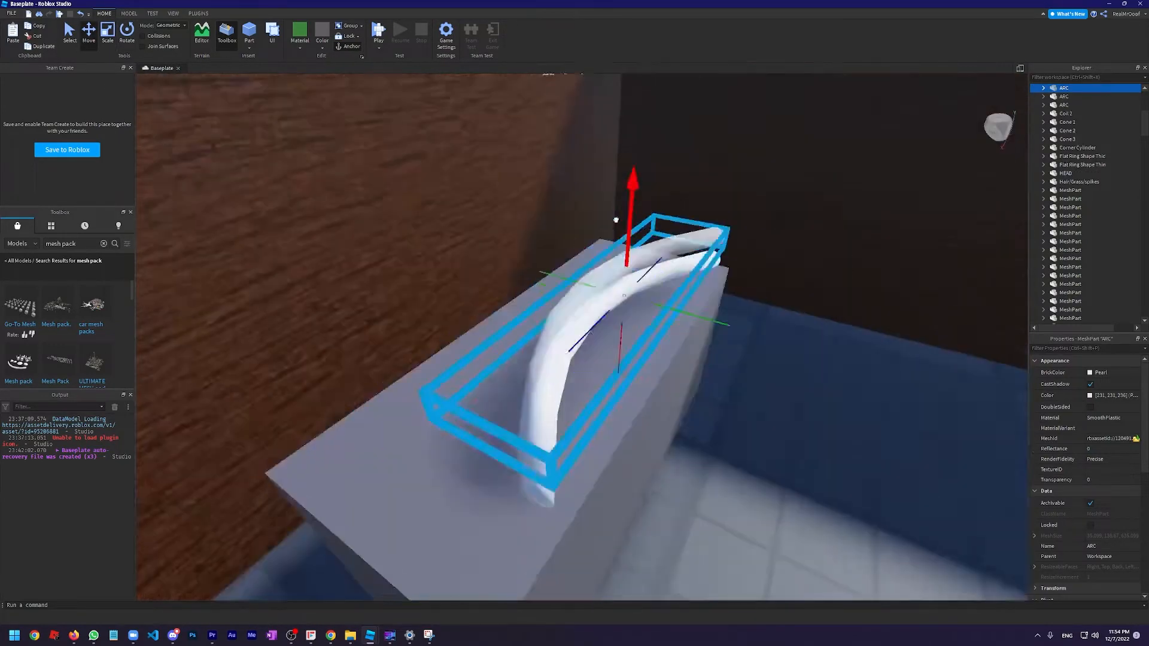
key(ctrl+d)
click(108, 33)
drag(623, 300, 567, 226)
key(ctrl+d)
click(127, 33)
right_drag(582, 284, 591, 418)
scroll(578, 205, down, 5)
click(606, 184)
right_drag(578, 206, 605, 180)
scroll(605, 181, up, 6)
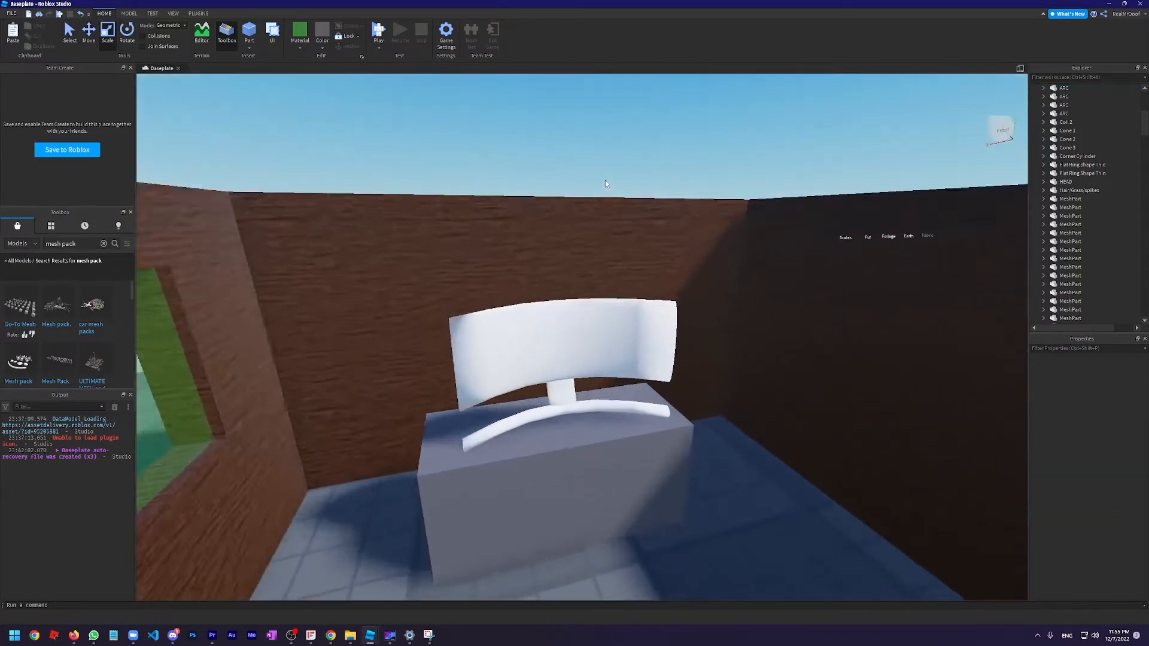
Examine the curved monitor on the desk from behind, from outside the house and from the front
click(590, 275)
right_drag(534, 439, 668, 385)
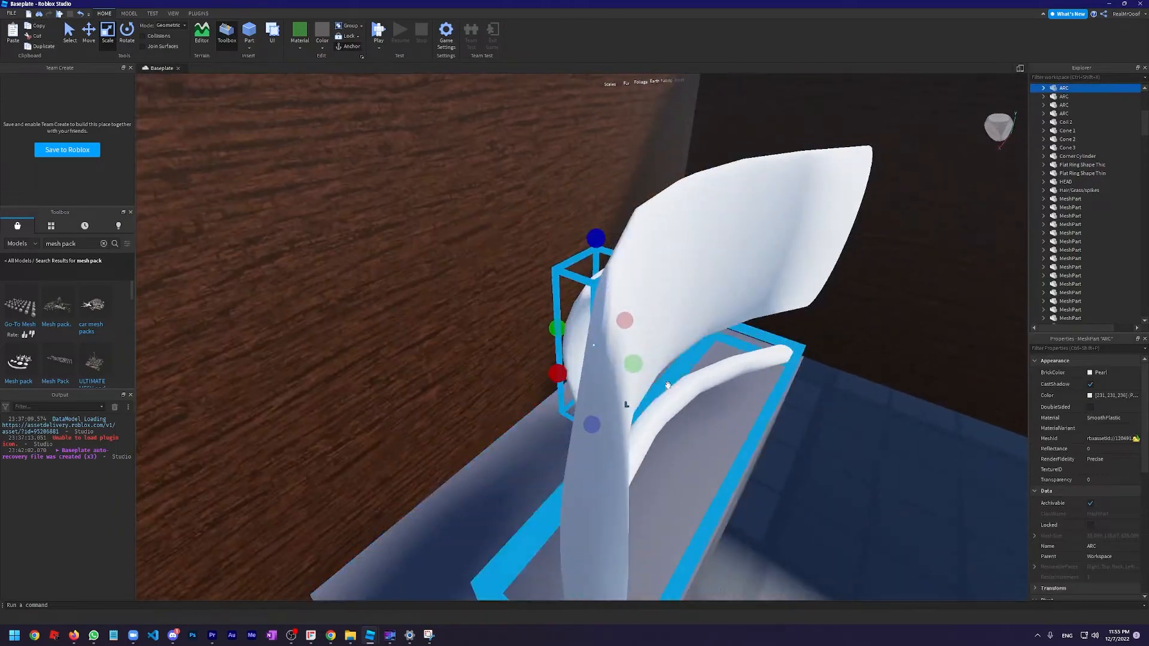
scroll(639, 364, down, 6)
click(556, 407)
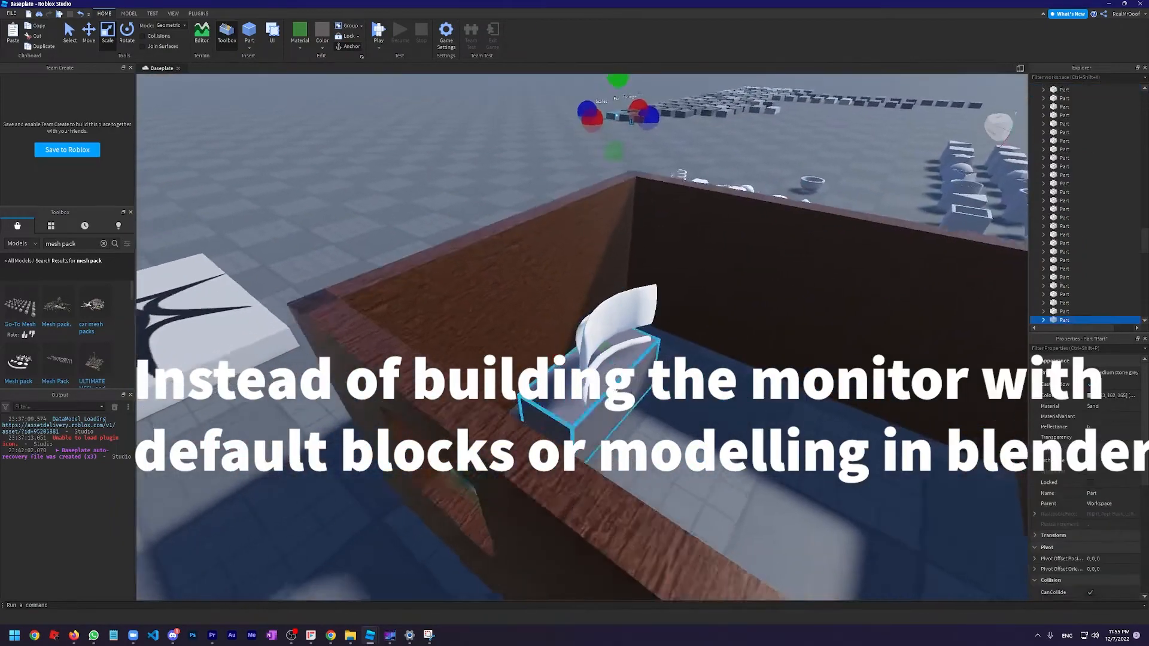
scroll(557, 407, up, 6)
right_drag(557, 407, 608, 288)
scroll(608, 290, up, 4)
scroll(608, 289, down, 4)
scroll(606, 288, down, 4)
scroll(608, 289, up, 4)
scroll(609, 288, down, 4)
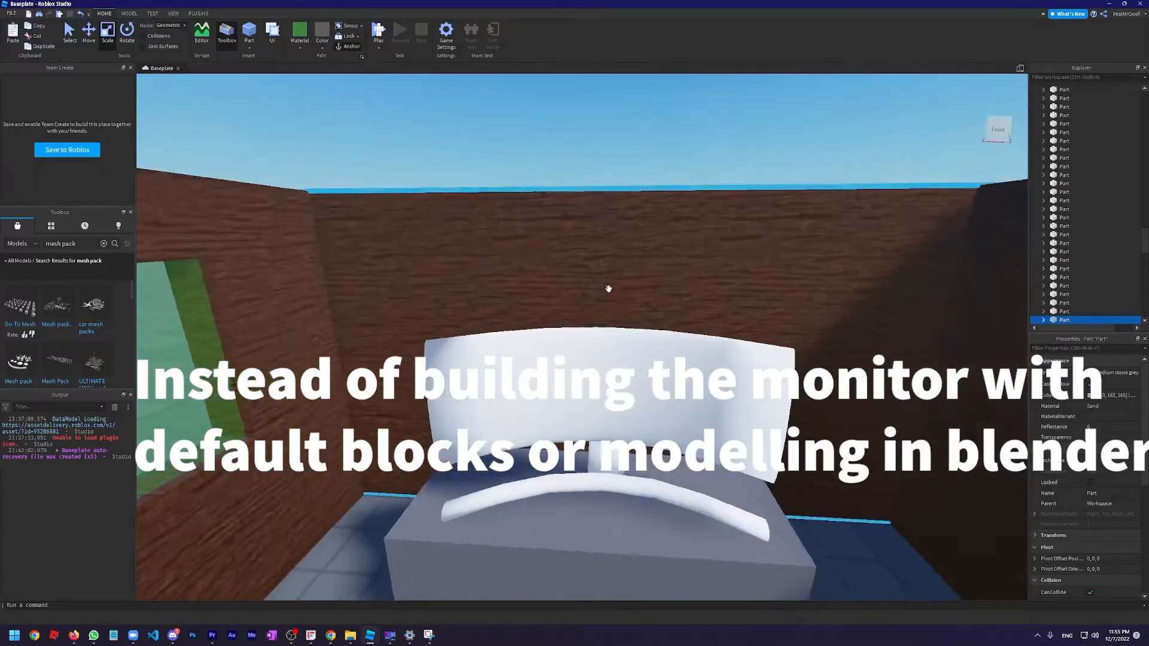
scroll(623, 339, down, 3)
scroll(623, 339, down, 3)
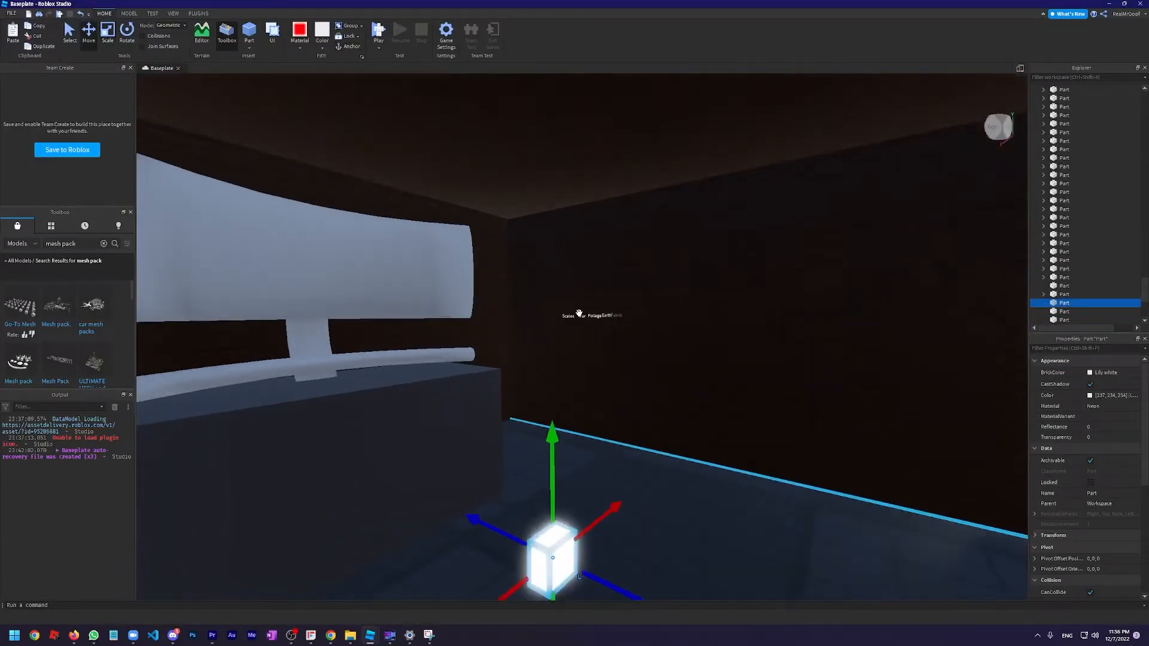
Add a PointLight object to the small Lily white neon part inside the house, filtering the insertable objects by "light"
key(s)
right_drag(579, 313, 579, 313)
key(w)
key(w)
key(s)
key(s)
key(w)
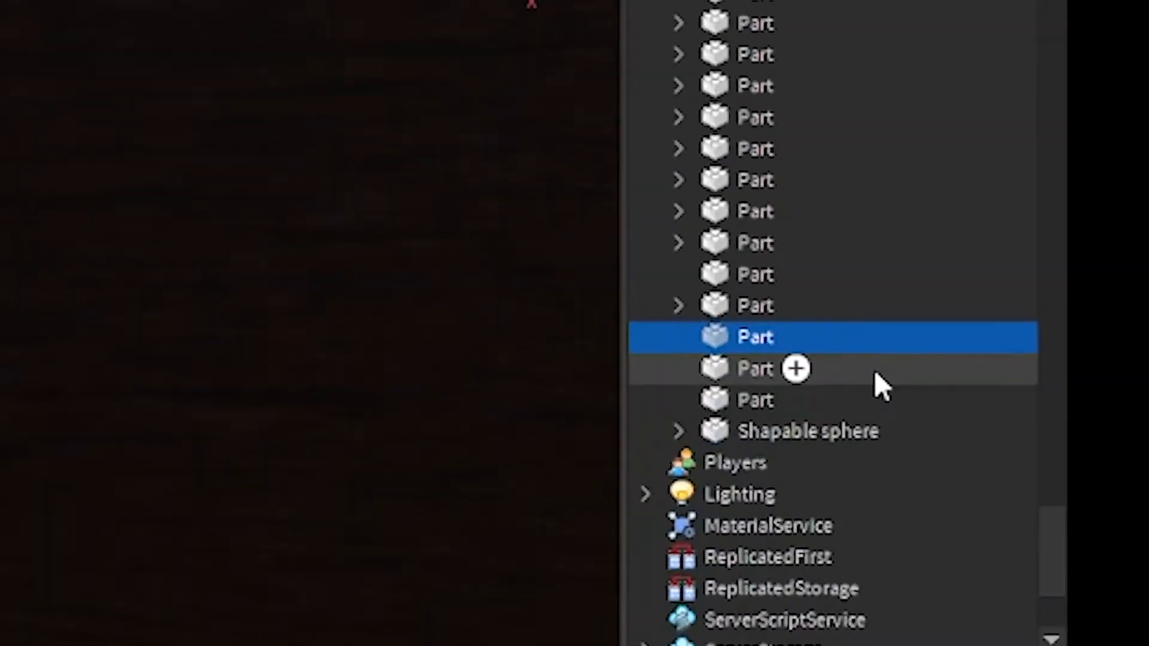
mouse_move(793, 340)
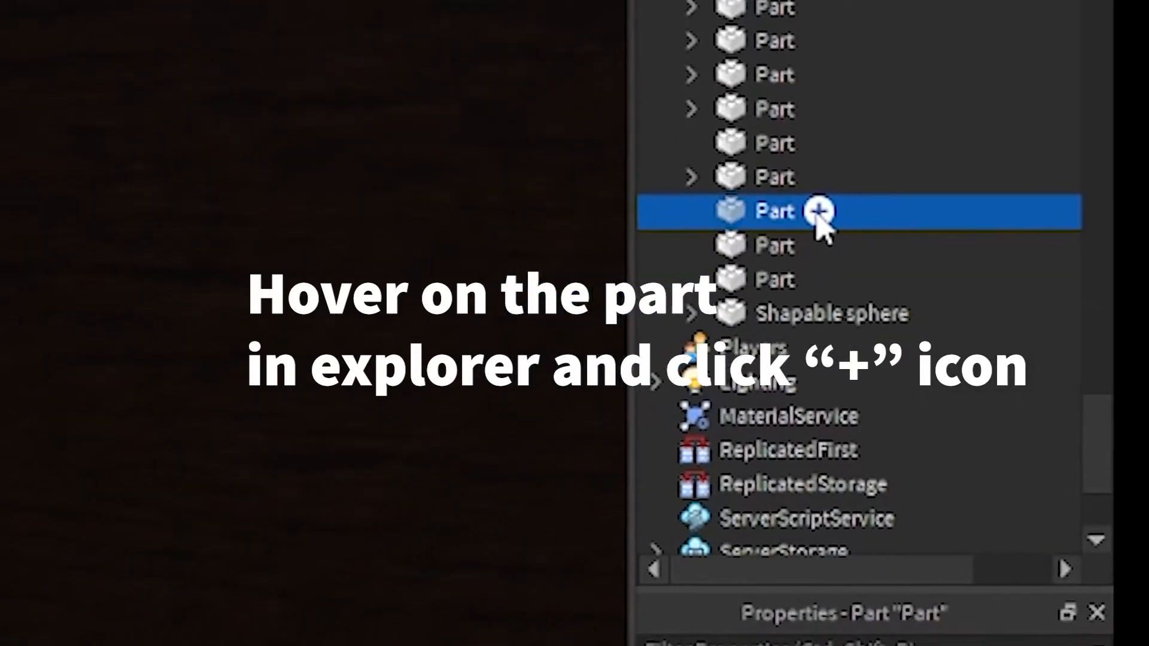
click(819, 211)
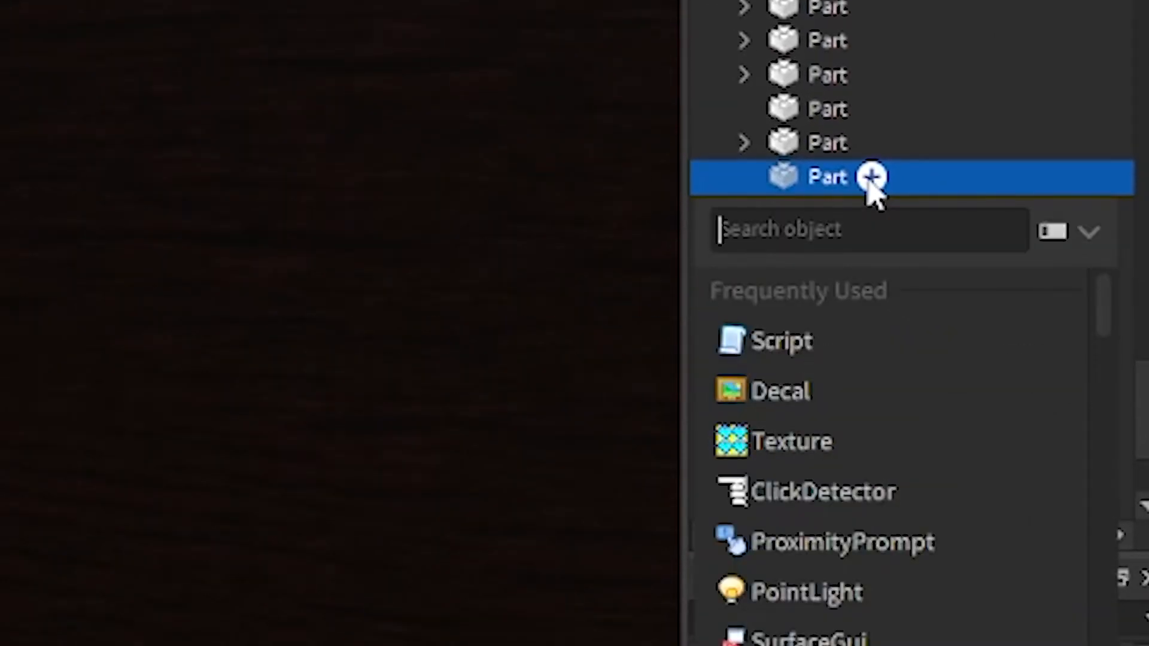
text(light)
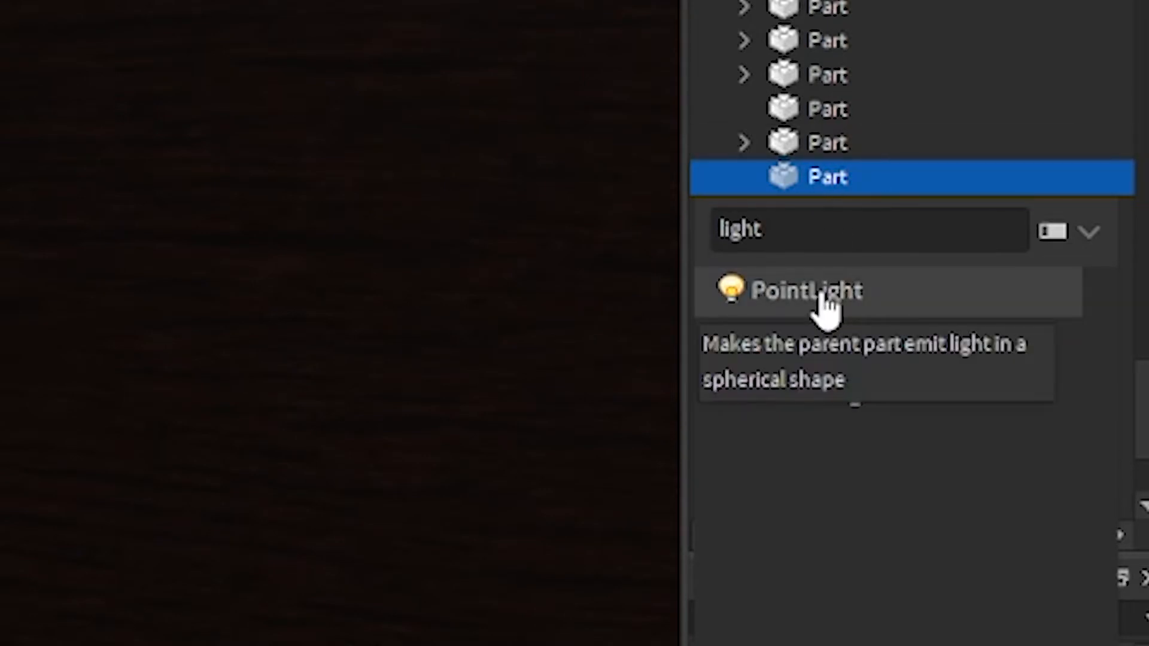
click(828, 308)
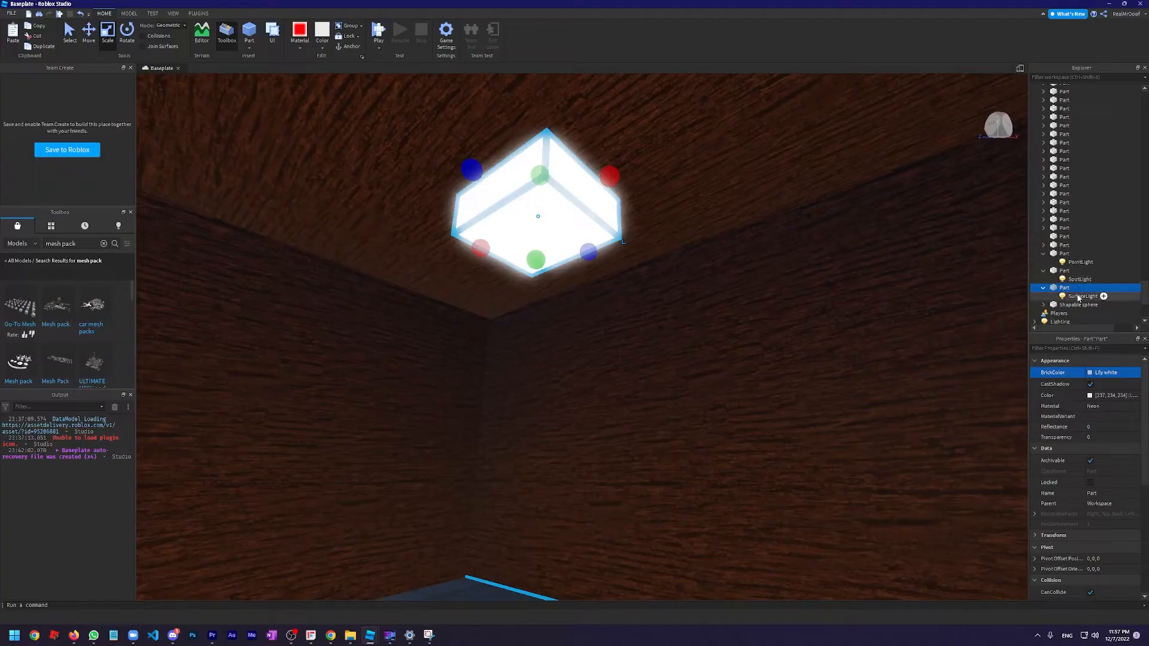
Examine the neon SurfaceLight part on the ceiling and how it lights the wooden room
scroll(573, 211, up, 5)
scroll(573, 211, down, 4)
scroll(572, 211, up, 5)
right_drag(572, 210, 587, 233)
scroll(587, 234, up, 3)
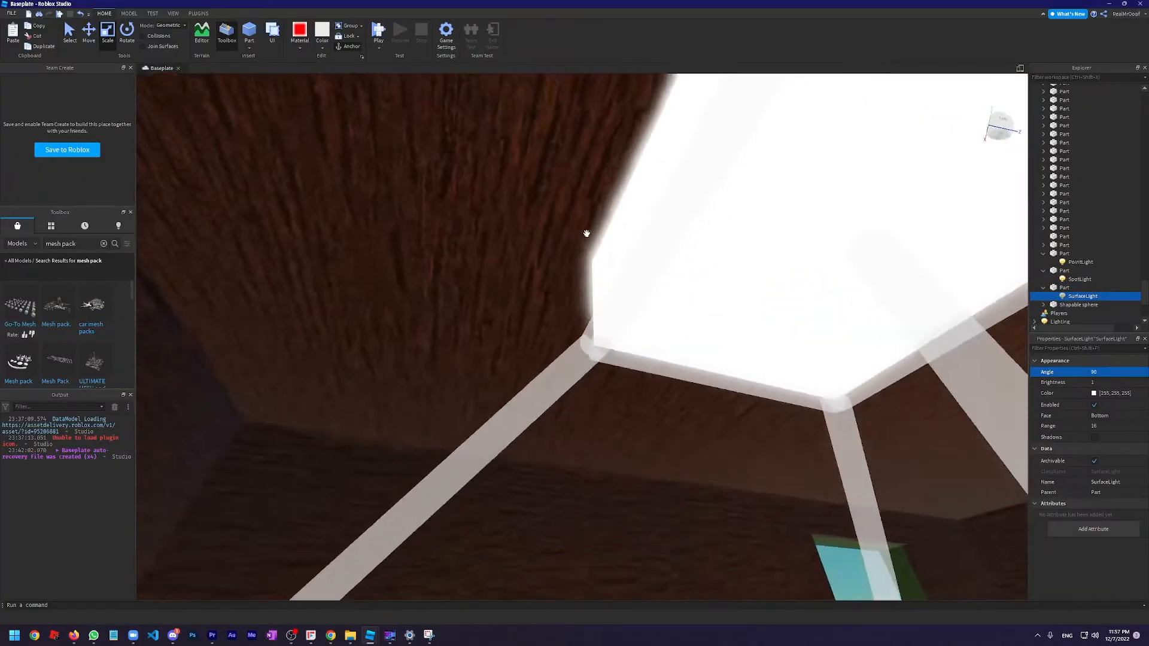
scroll(586, 233, down, 4)
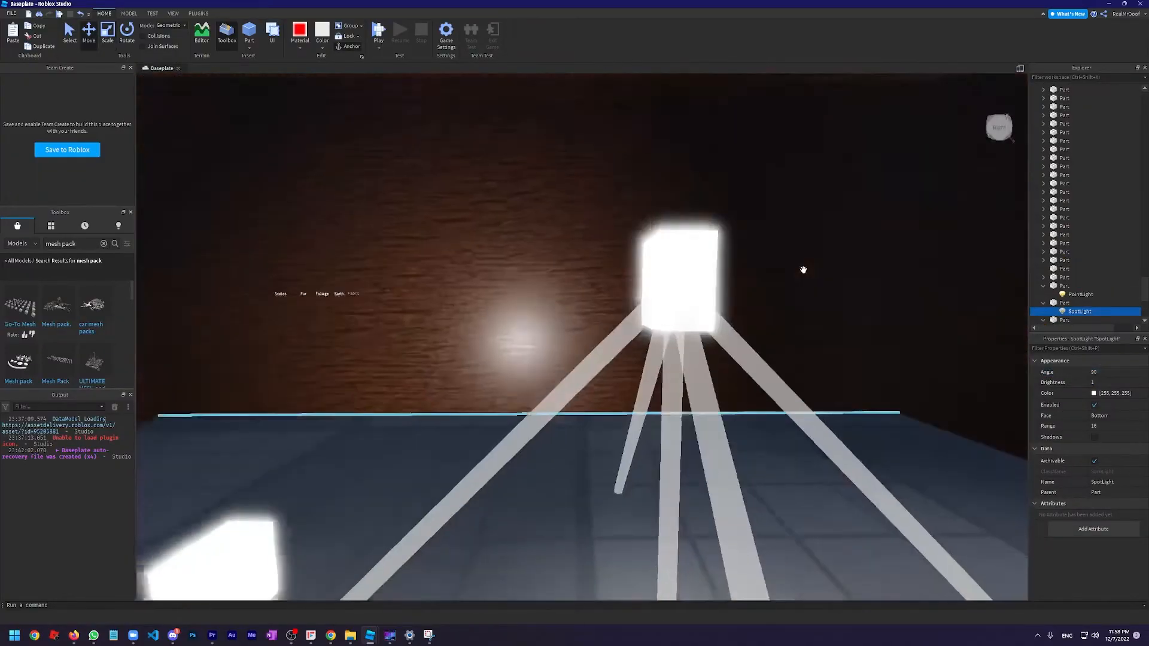
scroll(801, 272, up, 4)
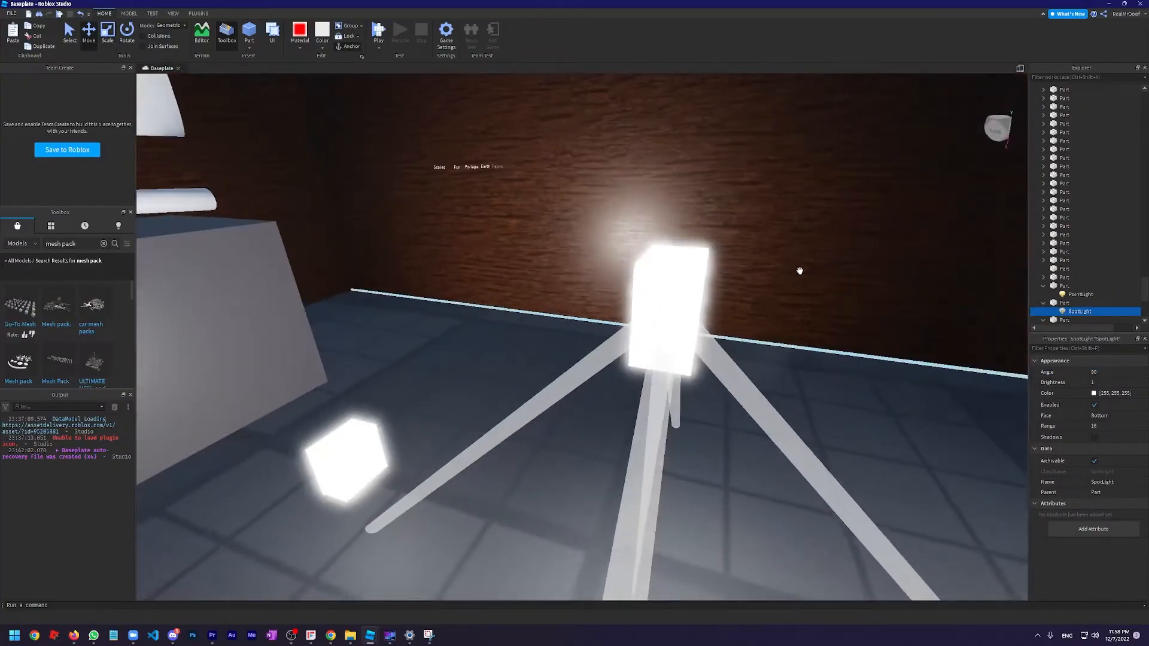
Compare the downward cone of the SpotLight with the spherical range of the PointLight around their neon parts
scroll(800, 271, down, 4)
scroll(801, 271, up, 4)
right_drag(800, 271, 800, 272)
scroll(801, 271, down, 5)
scroll(800, 272, up, 3)
scroll(800, 272, down, 4)
right_drag(714, 266, 714, 266)
scroll(714, 266, up, 4)
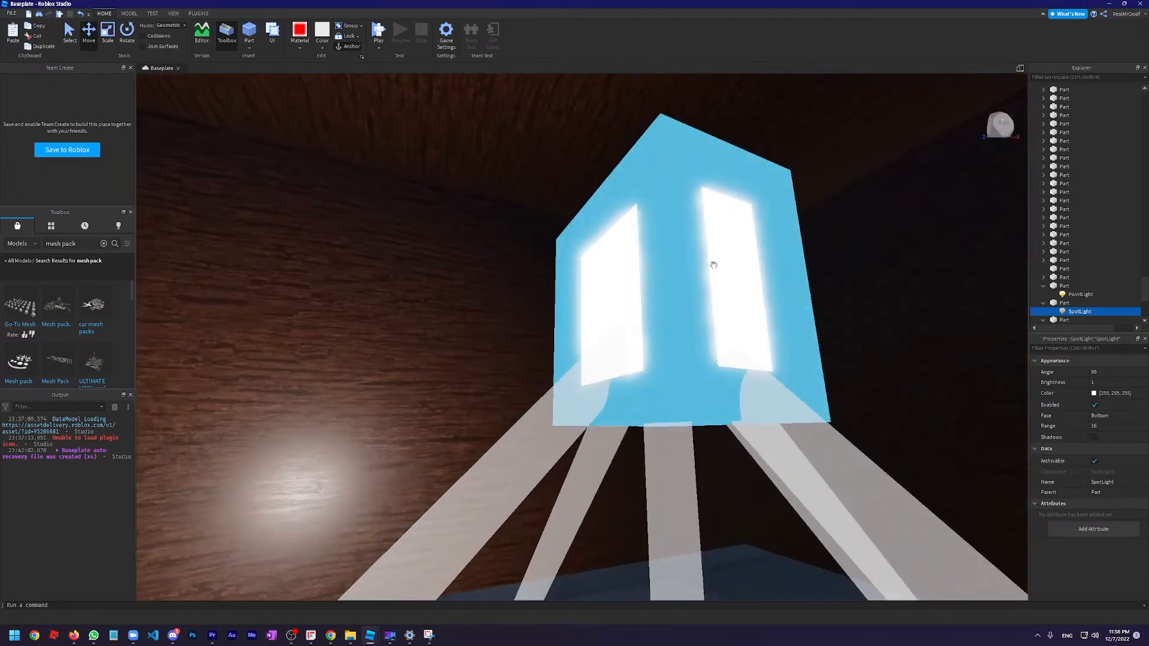
scroll(714, 266, down, 3)
scroll(714, 266, up, 4)
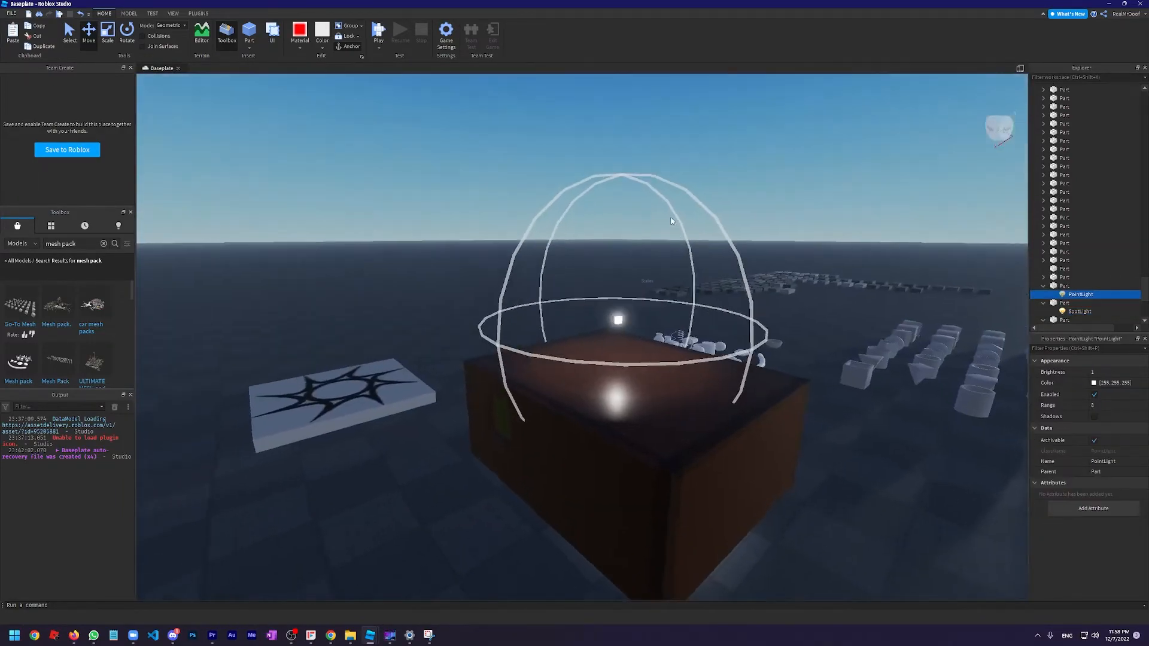
scroll(659, 233, up, 4)
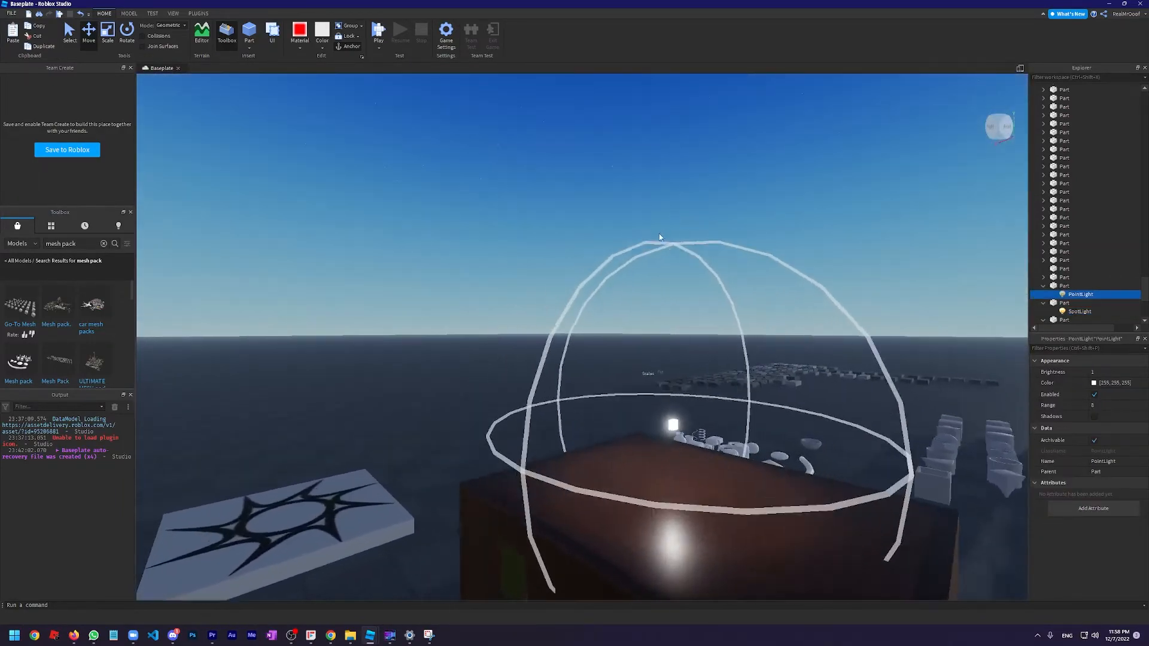
scroll(658, 270, down, 3)
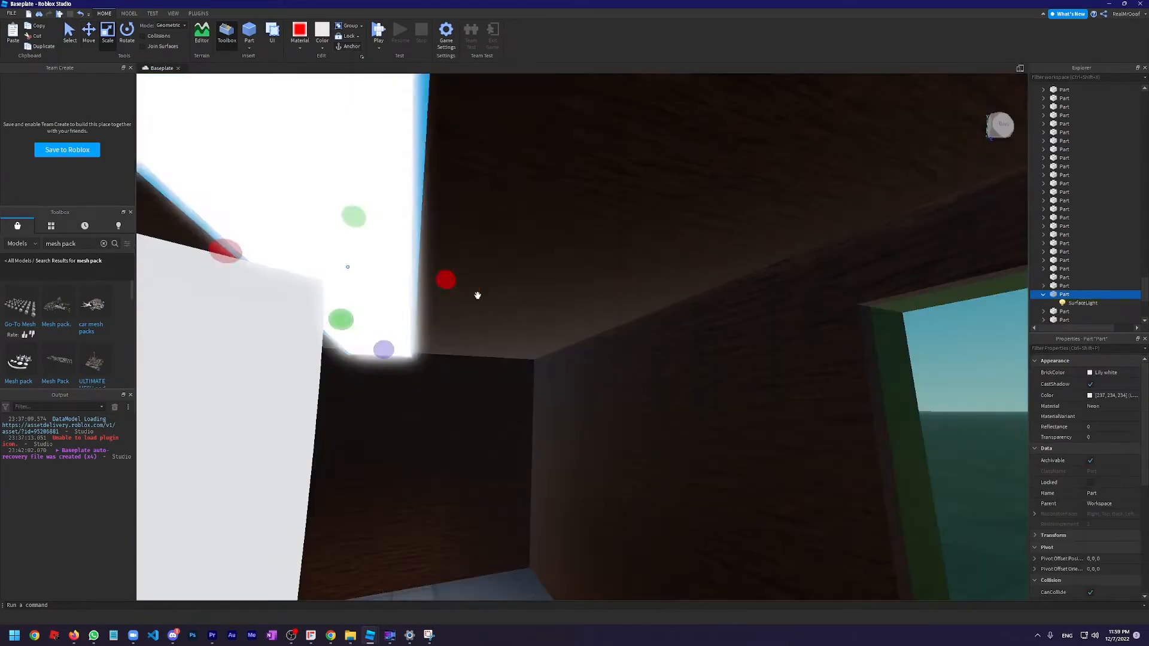
Stretch the neon SurfaceLight part along the ceiling near the monitor and delete the selected light part
right_drag(477, 295, 631, 310)
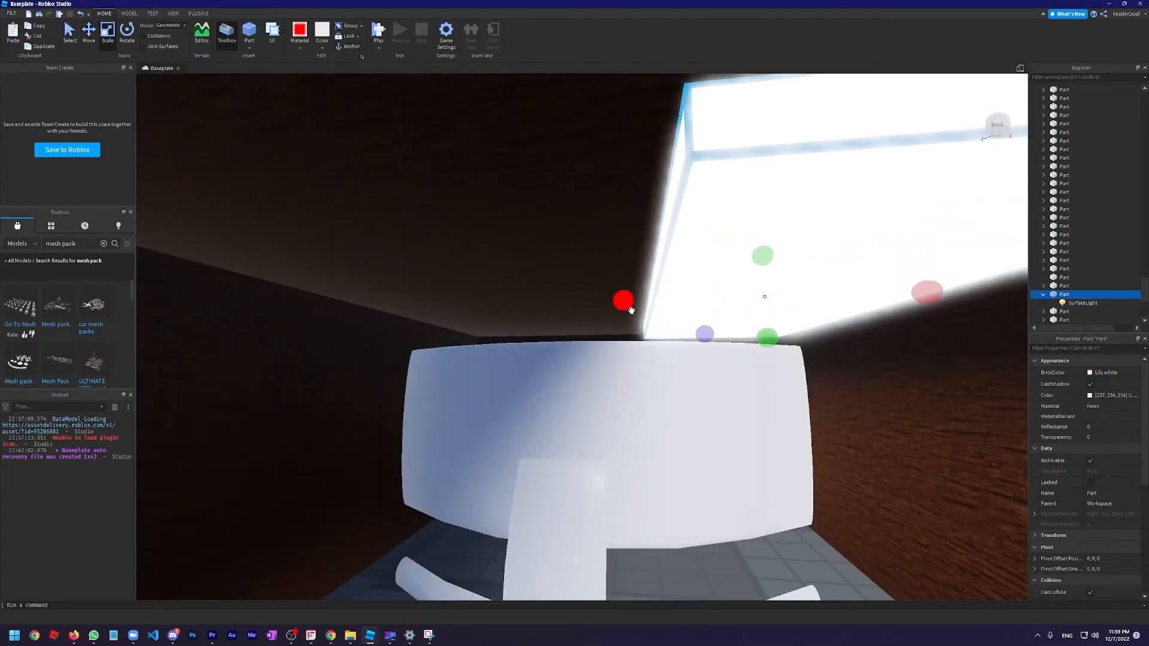
drag(631, 310, 390, 296)
right_drag(388, 323, 384, 325)
key(Delete)
Move the neon SpotLight part across the room and up to the ceiling
right_drag(498, 338, 498, 340)
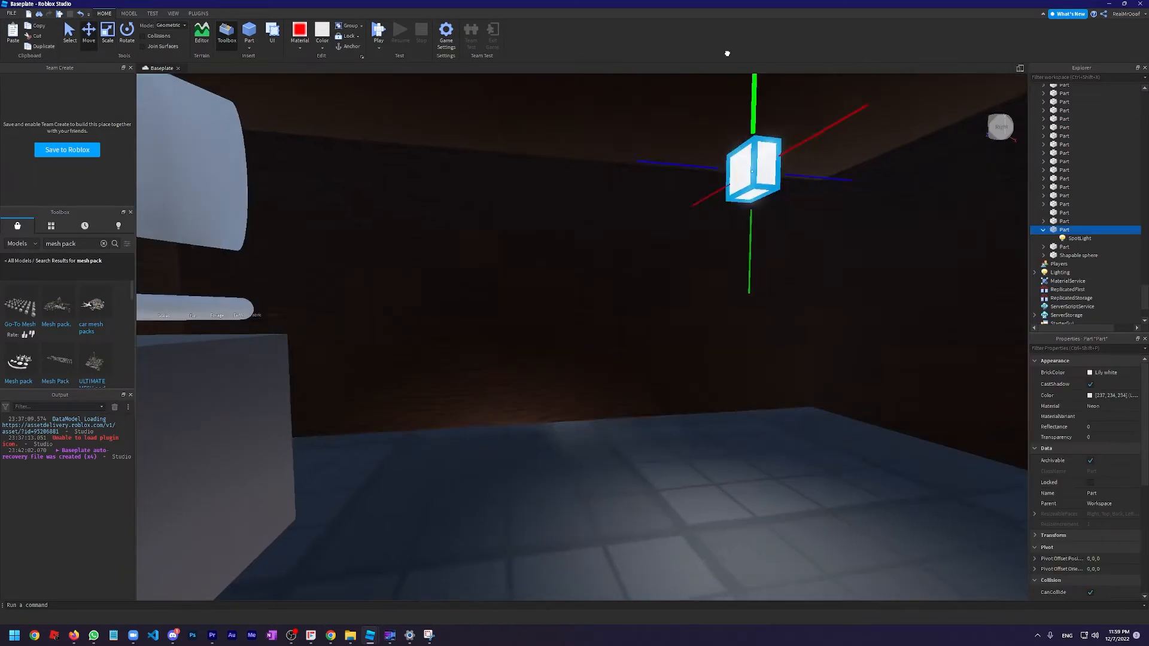
drag(727, 53, 727, 54)
right_drag(766, 359, 766, 361)
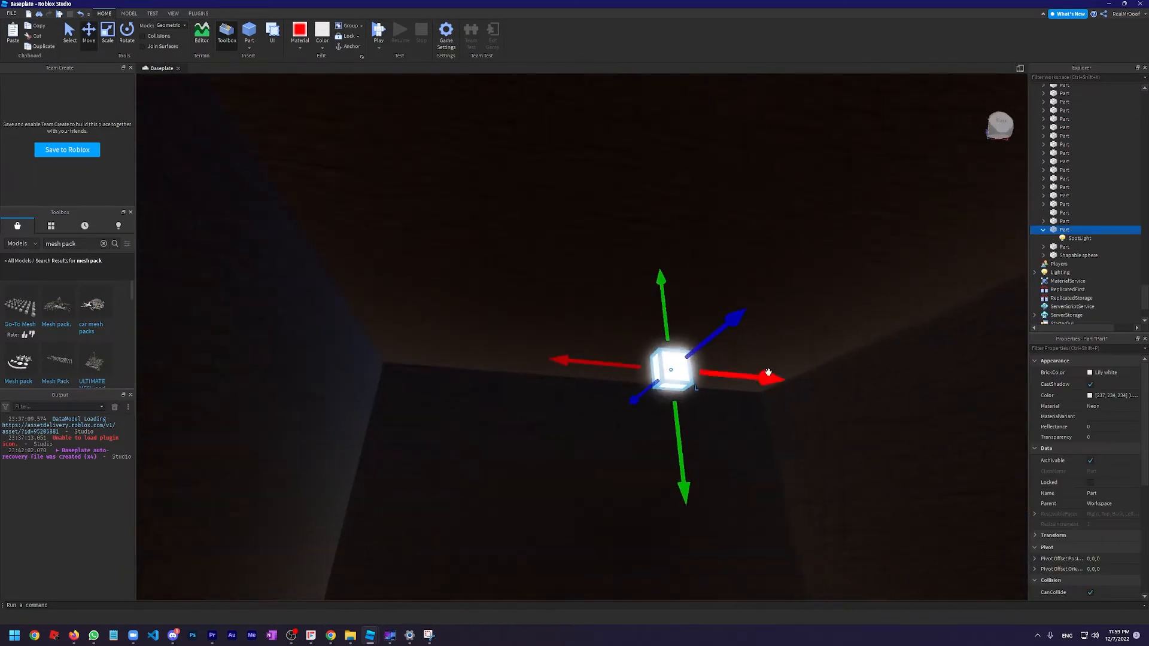
drag(759, 382, 506, 359)
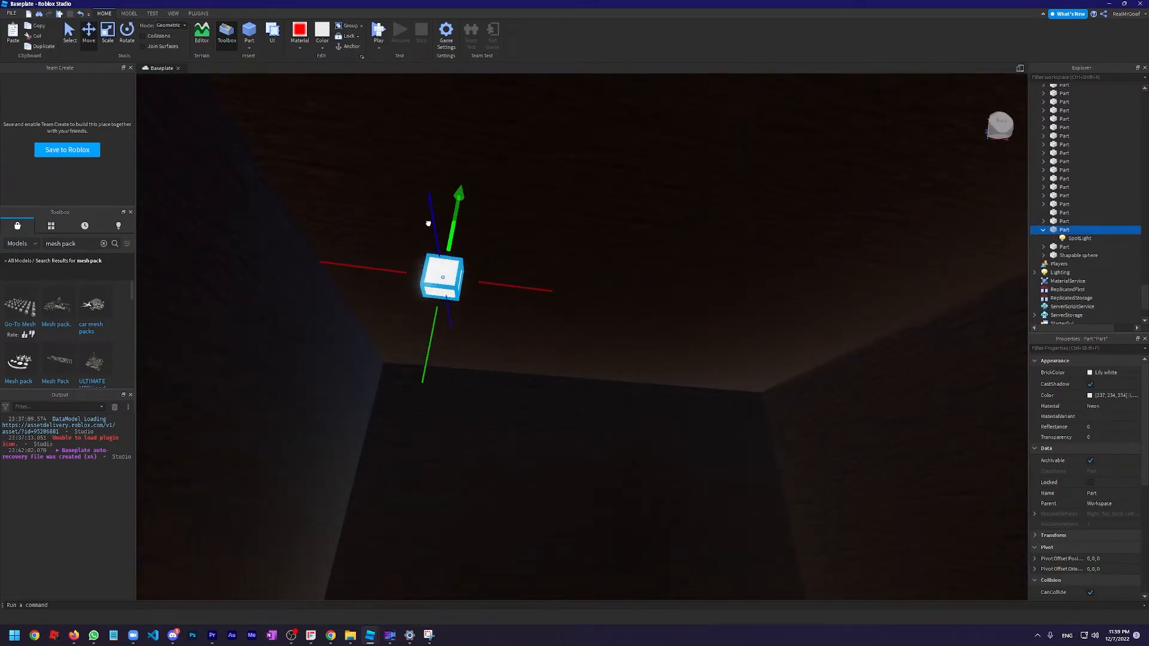
drag(428, 223, 426, 160)
right_drag(562, 262, 562, 262)
right_drag(682, 162, 681, 162)
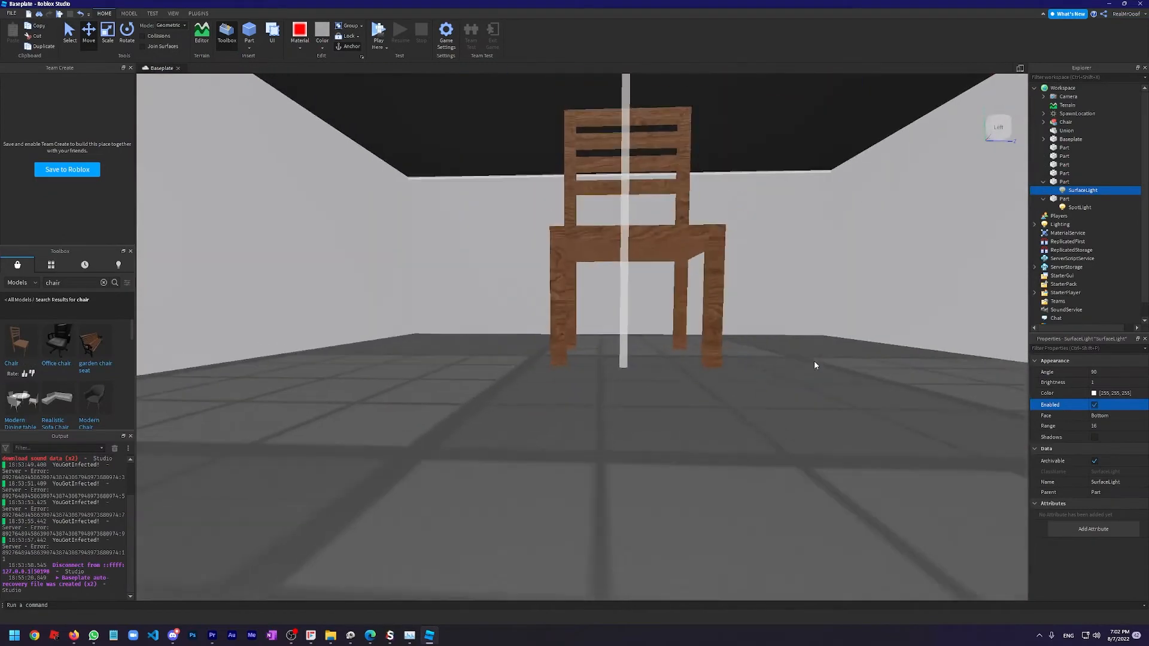
Duplicate the neon SurfaceLight part in the chair room three times and spread the copies across the ceiling
right_drag(814, 361, 634, 275)
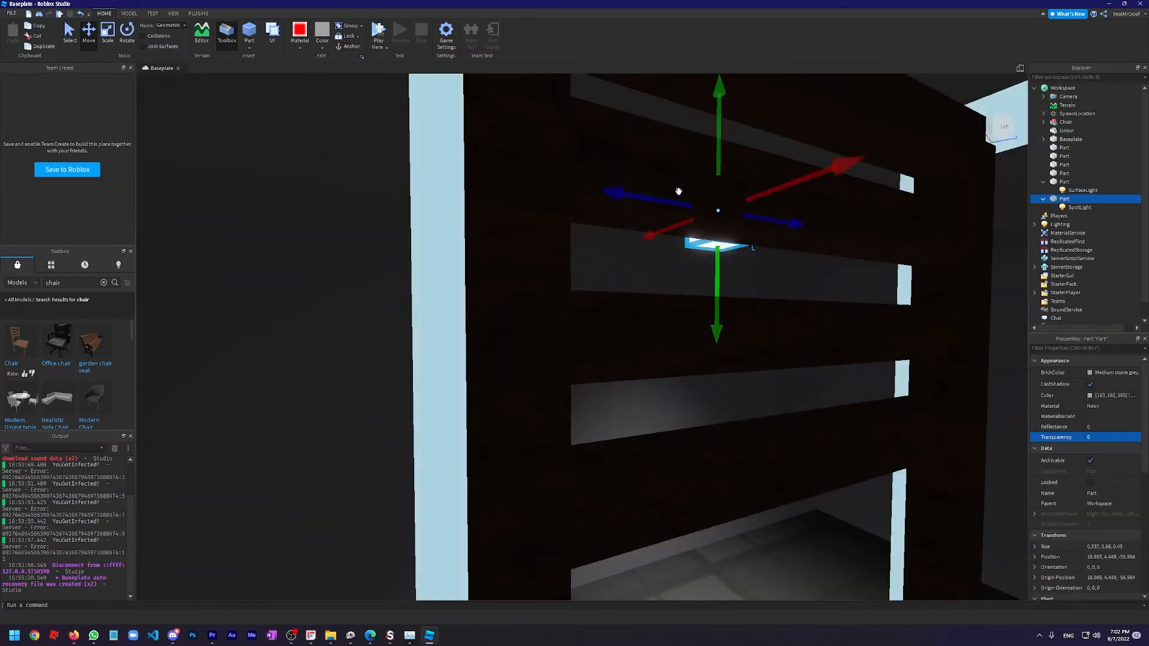
key(ctrl+d)
drag(647, 196, 573, 188)
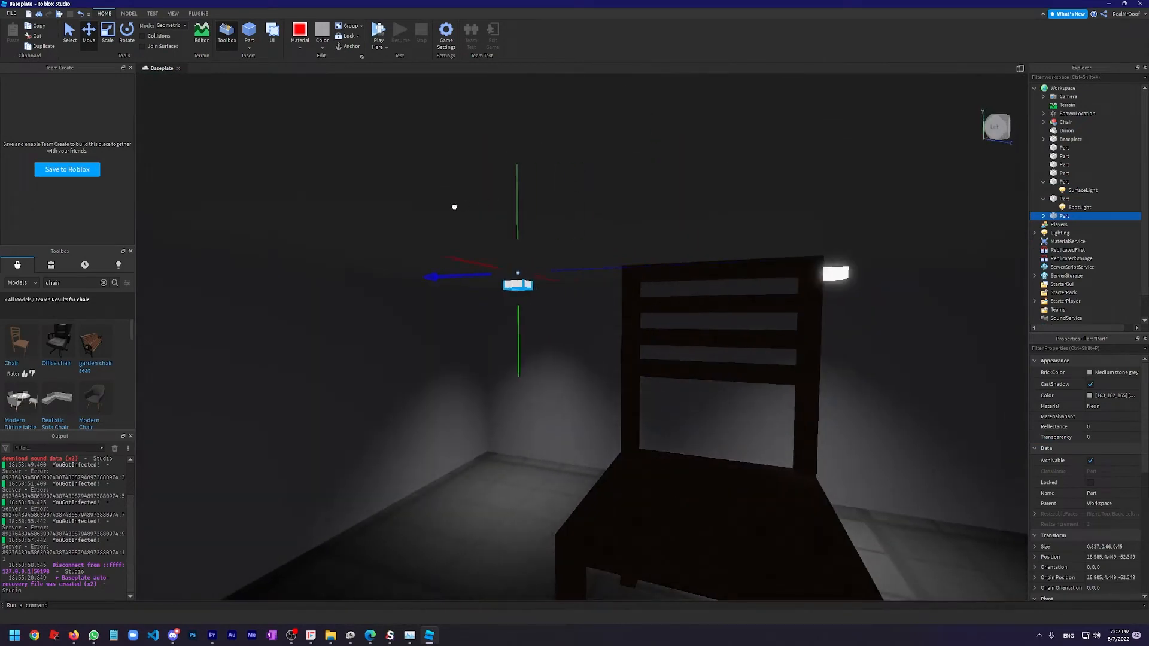
scroll(516, 247, up, 1)
key(ctrl+d)
scroll(308, 244, down, 1)
drag(461, 254, 306, 239)
scroll(307, 239, down, 1)
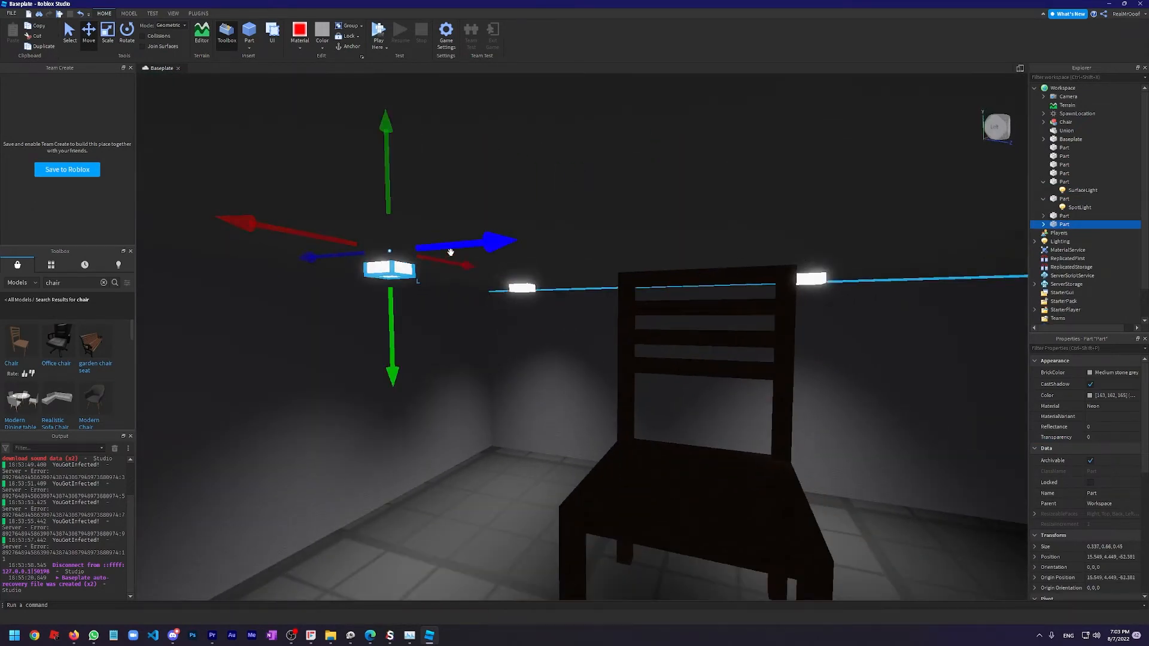
drag(883, 255, 883, 255)
right_drag(882, 256, 883, 256)
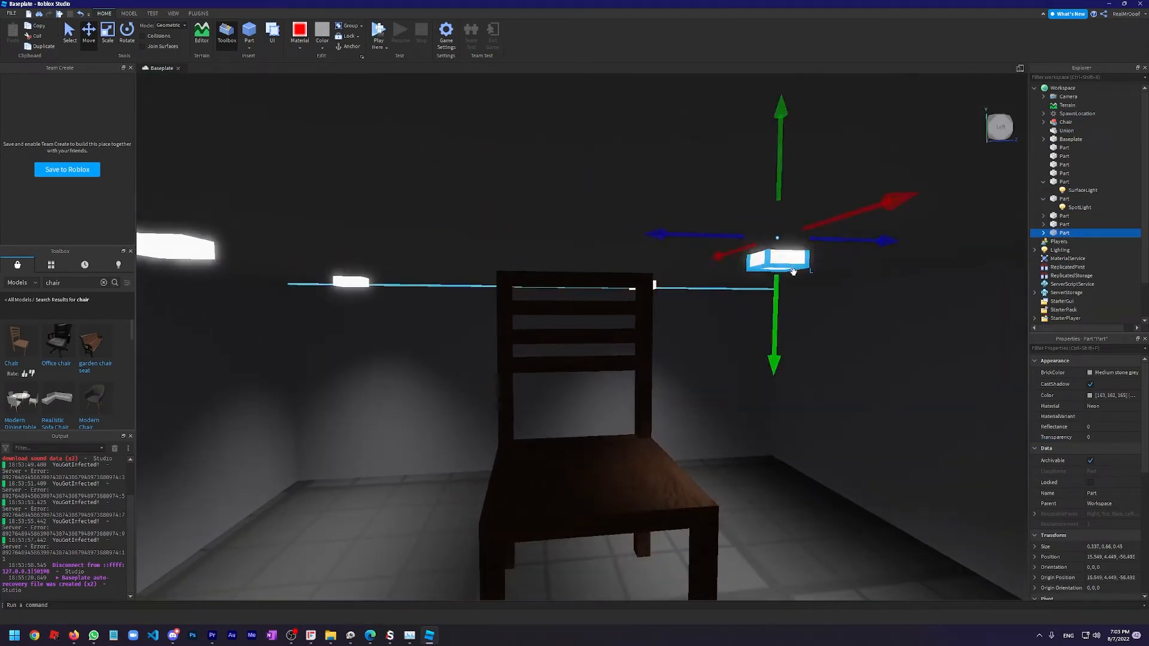
right_drag(793, 272, 757, 252)
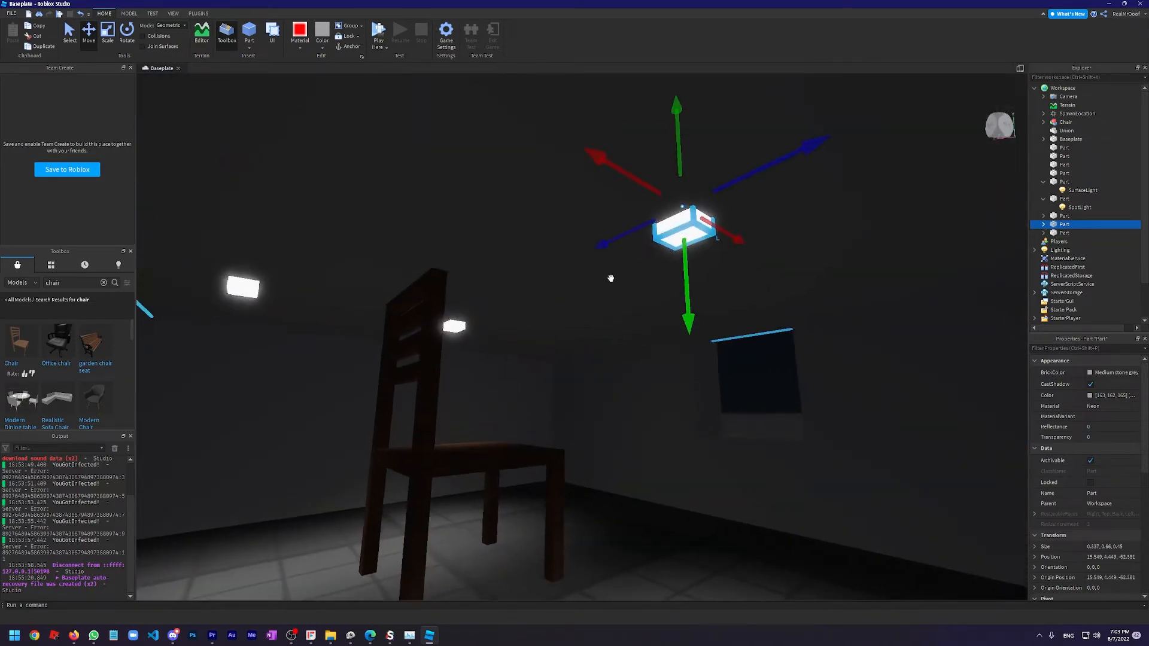
right_drag(611, 278, 610, 278)
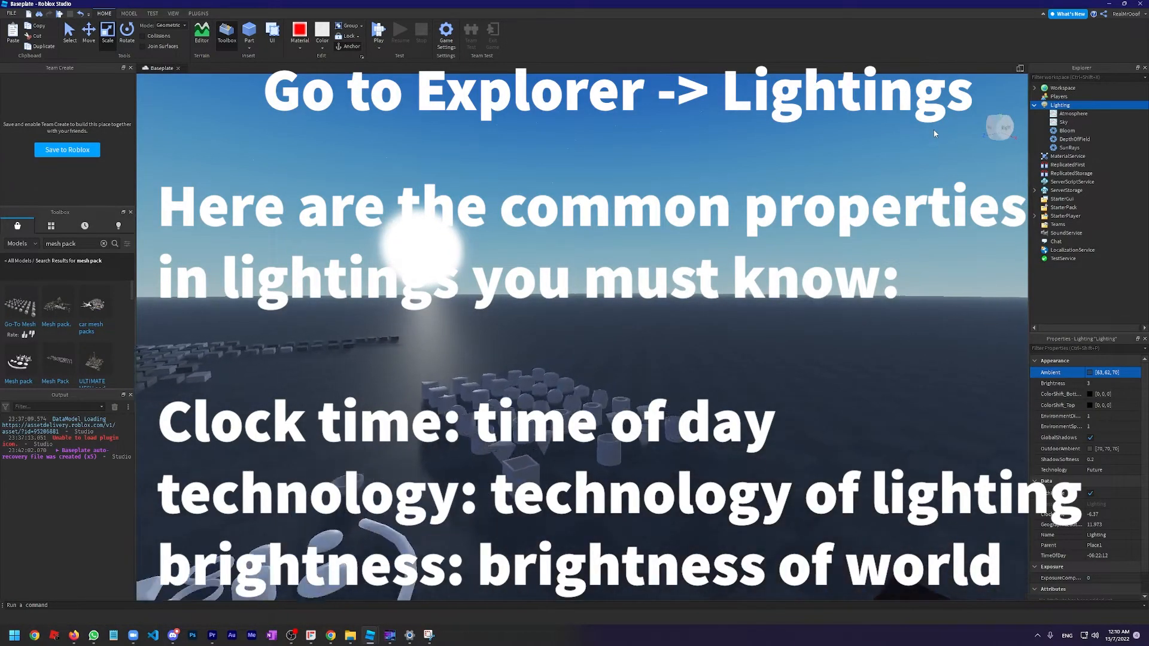
right_drag(936, 134, 935, 133)
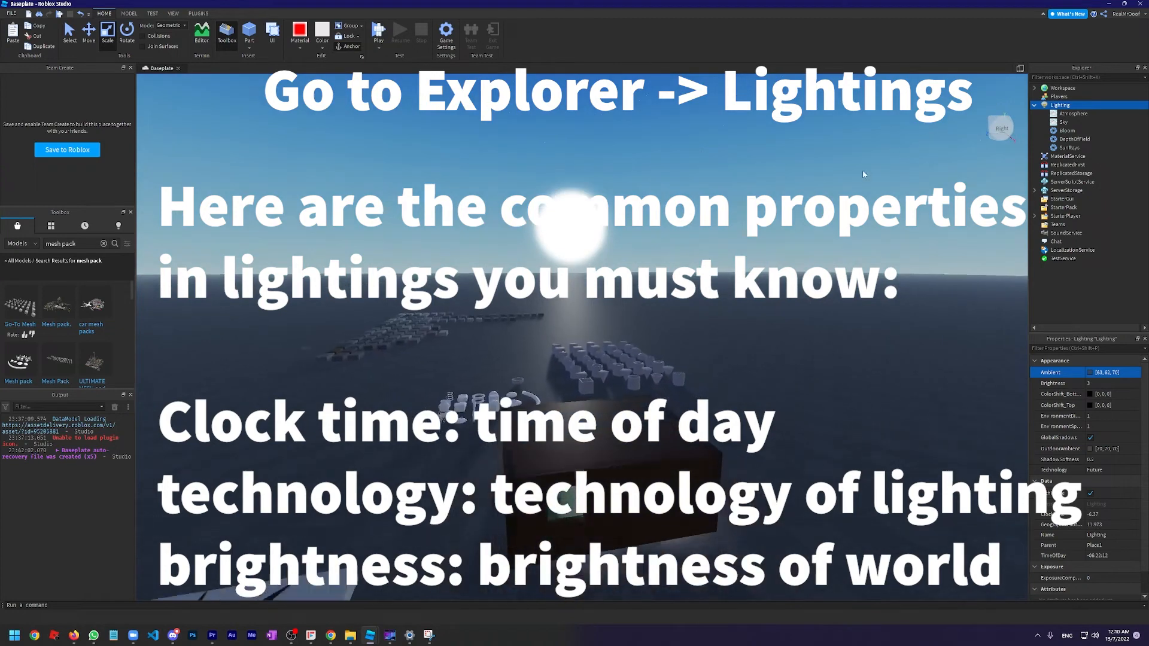
key(w)
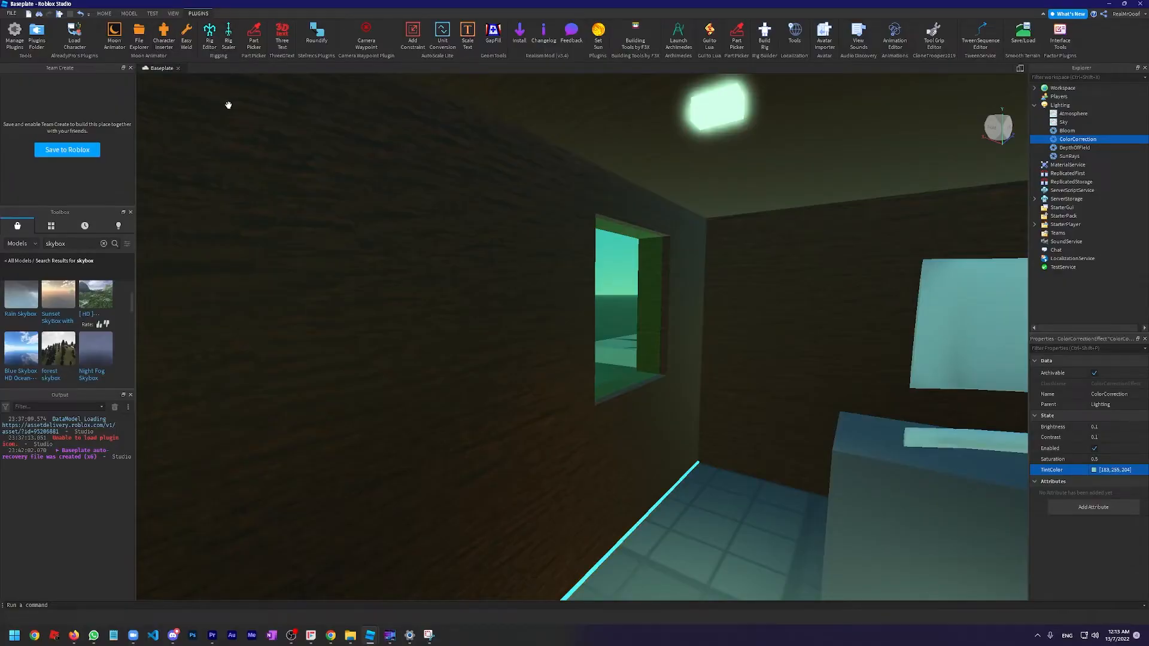
Open the F3X building tools outside the house and go from the Move tool to the Rotate tool
right_drag(687, 236, 631, 213)
key(w)
key(s)
key(w)
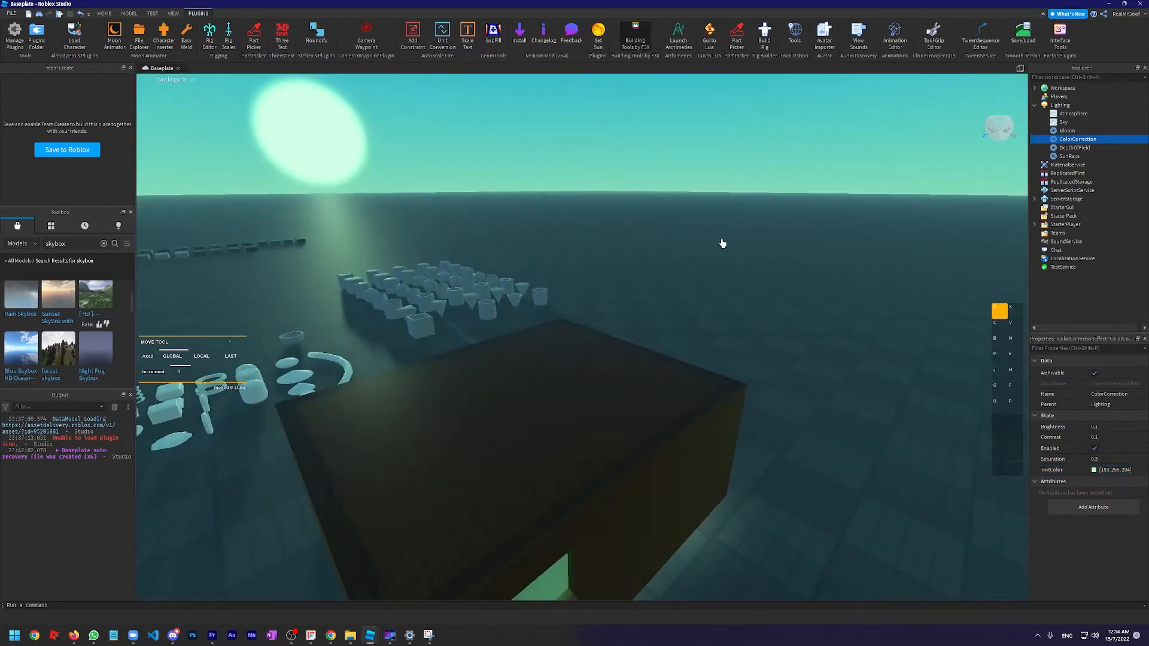
right_drag(722, 244, 792, 216)
key(s)
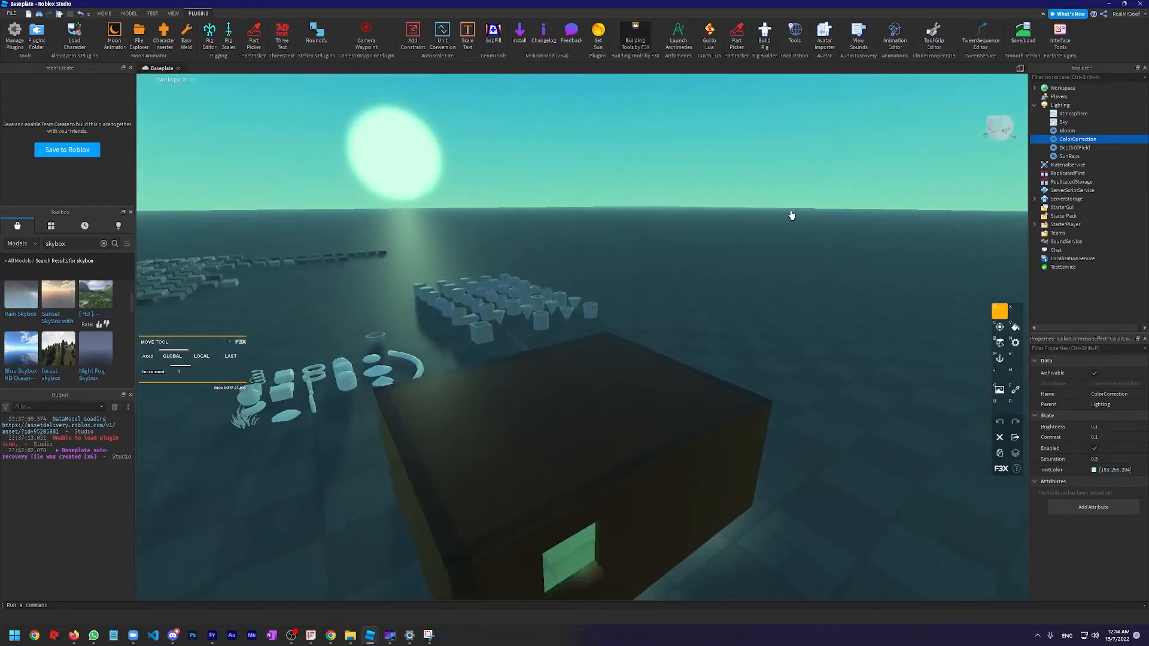
key(a)
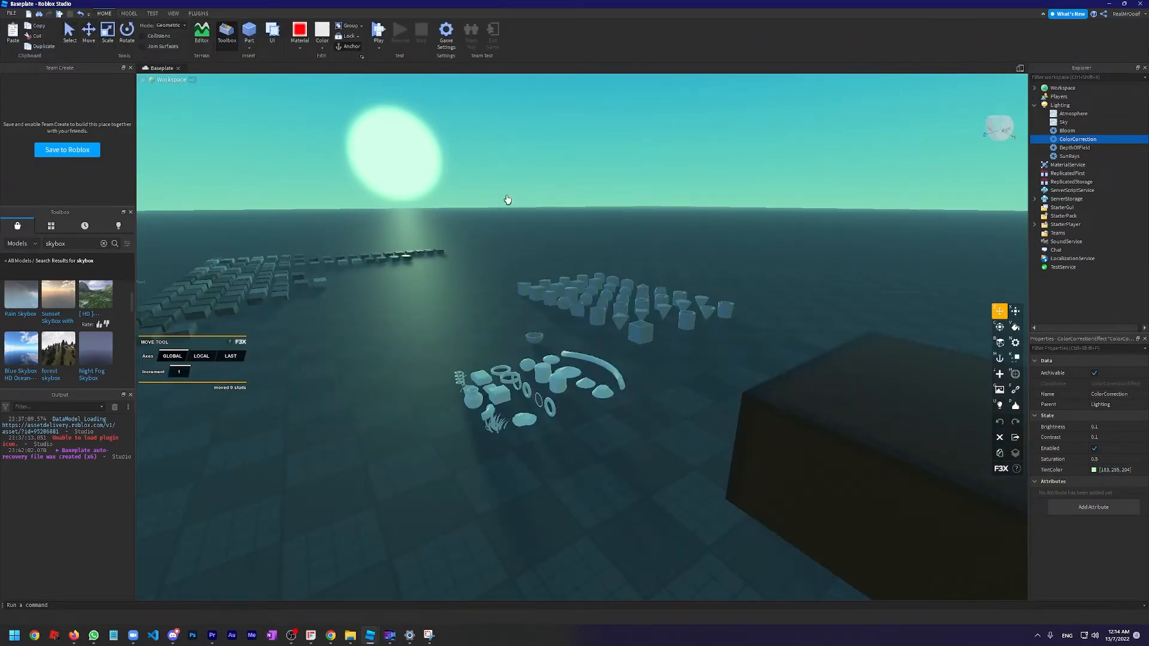
right_drag(507, 200, 821, 324)
right_drag(752, 369, 751, 368)
key(s)
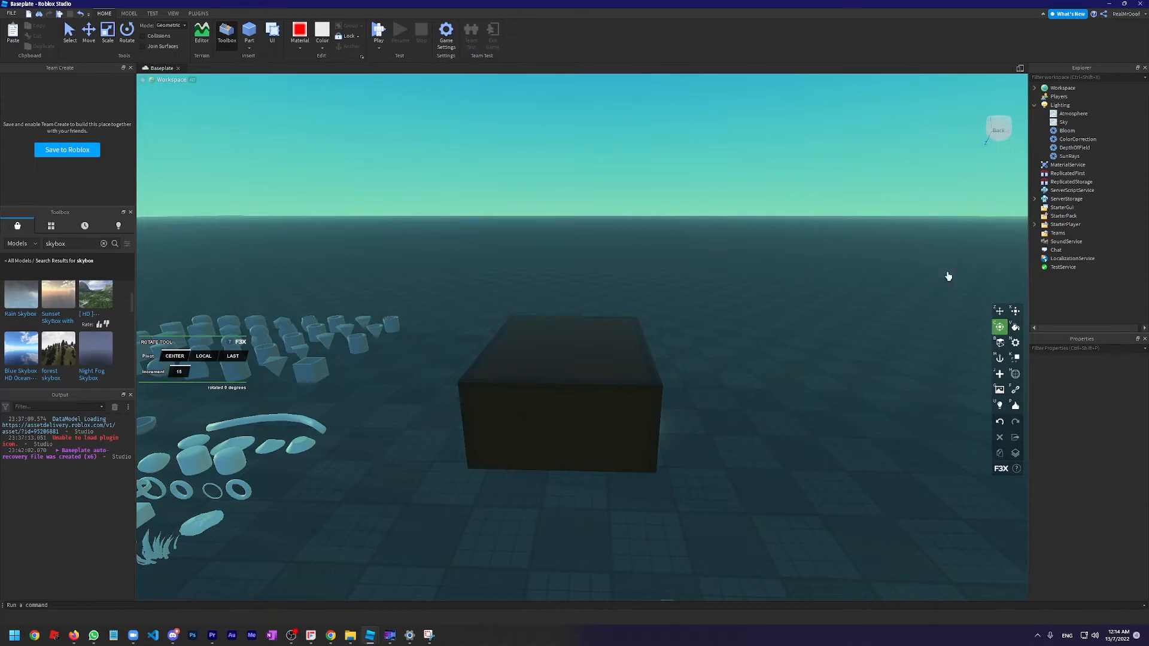
right_drag(709, 239, 518, 101)
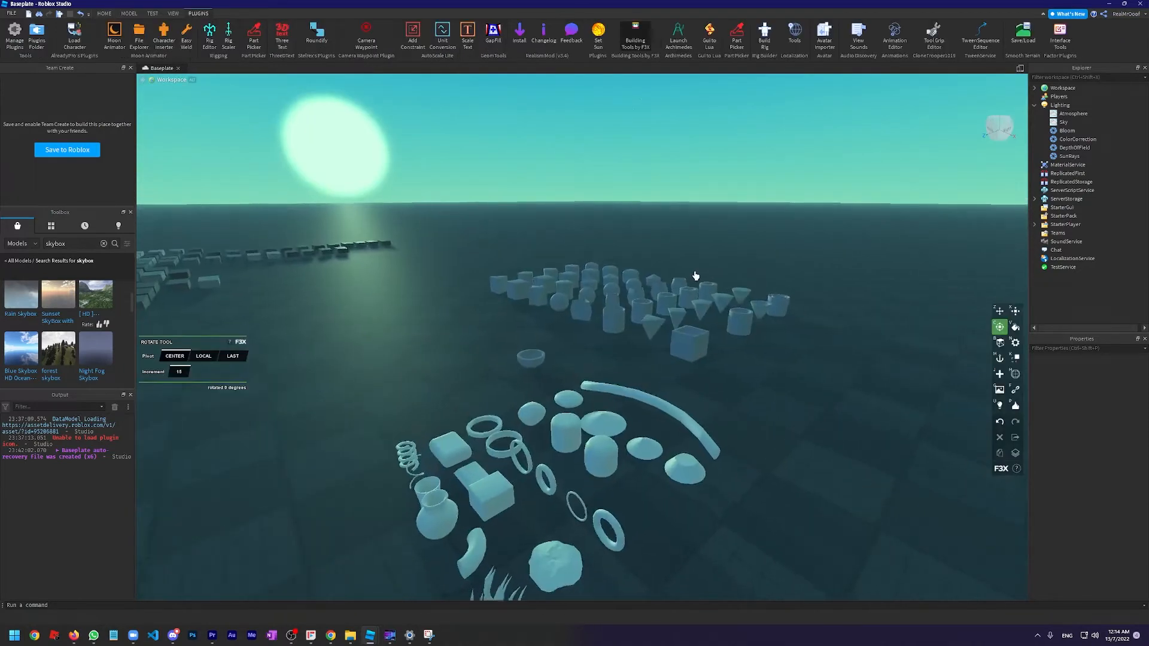
key(w)
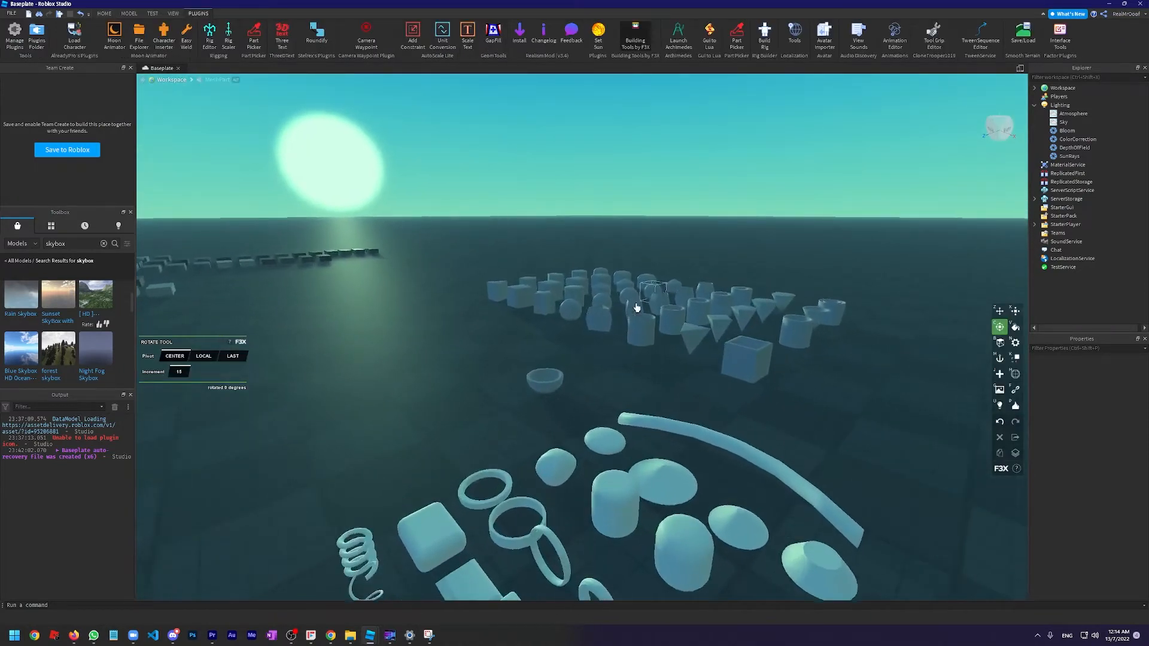
Select the whole grid of sample mesh parts, try rotating it about its common center with F3X, and undo the rotation
right_drag(636, 308, 693, 288)
click(620, 359)
key(s)
right_drag(621, 359, 475, 122)
click(104, 13)
click(90, 36)
right_drag(532, 186, 482, 138)
key(s)
drag(306, 152, 754, 401)
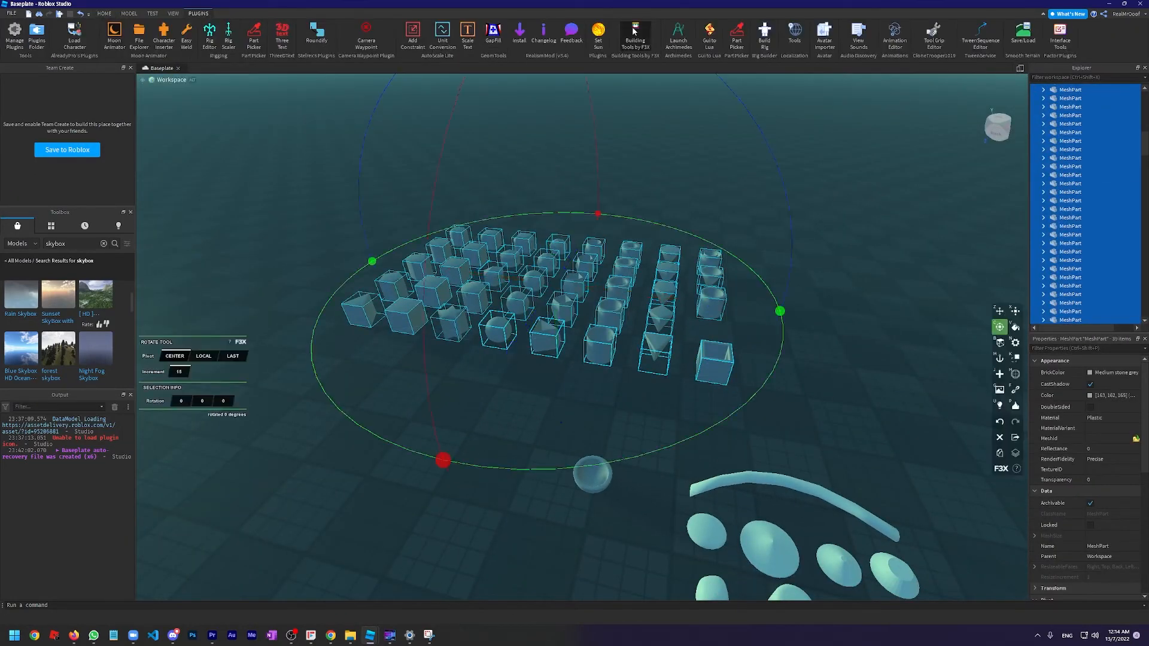
key(s)
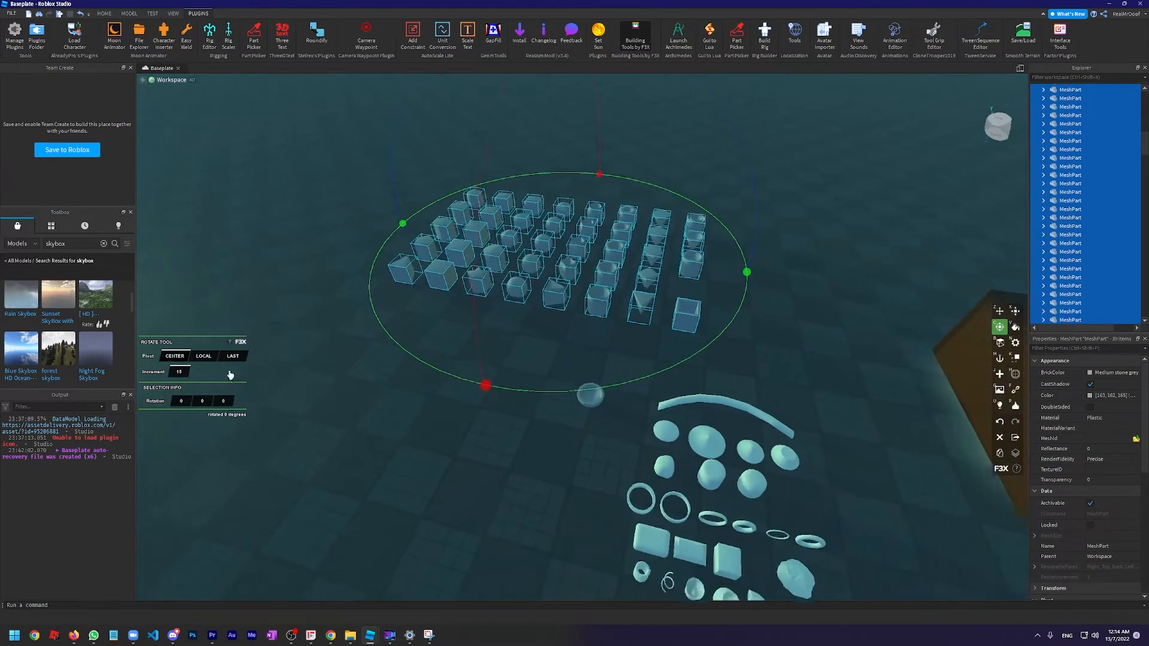
scroll(245, 358, up, 2)
drag(782, 288, 521, 233)
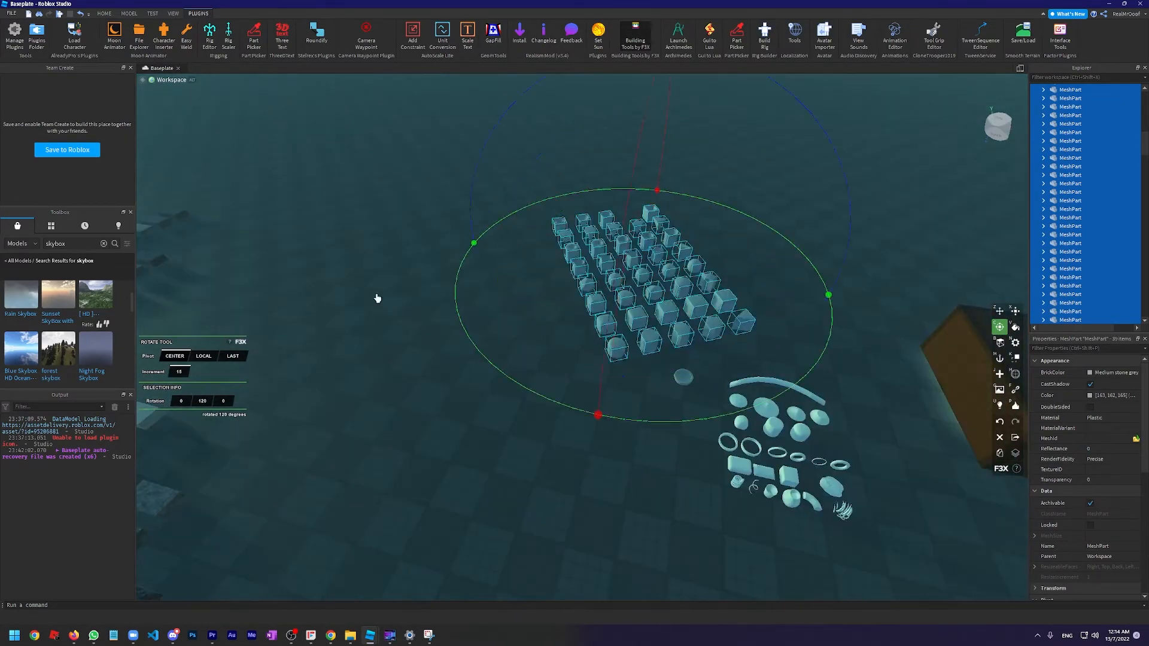
key(ctrl+z)
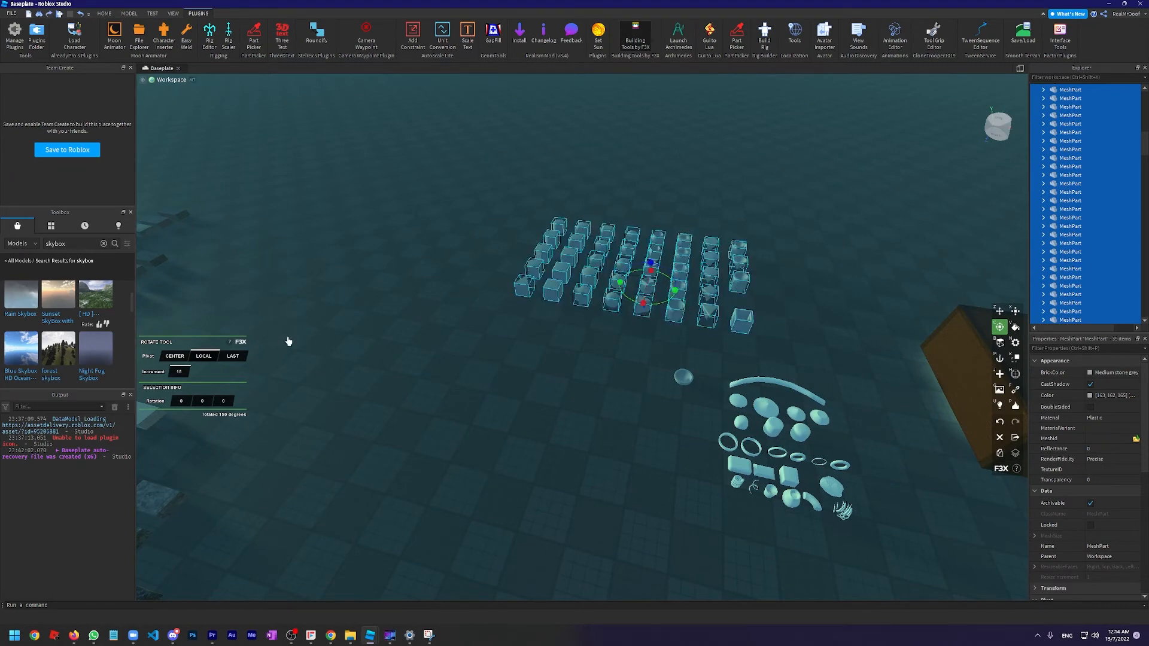
Stretch the neon part beside the house into a long strip with F3X Resize and change its material to Plastic
right_drag(397, 252, 337, 294)
key(x)
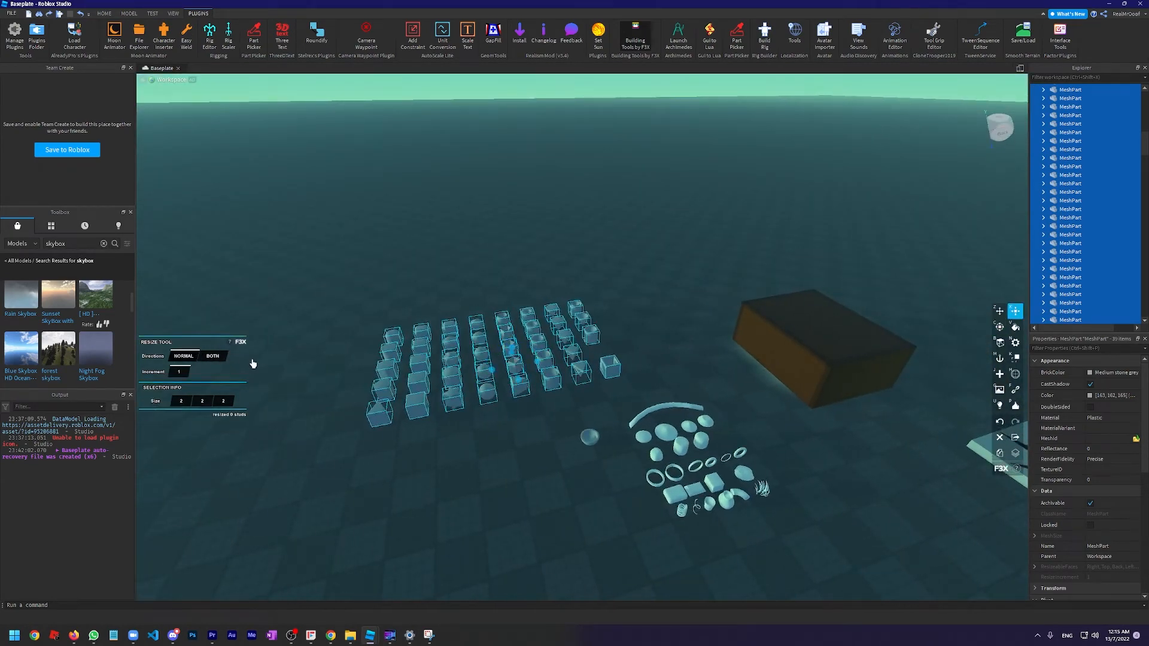
click(486, 437)
key(w)
right_drag(486, 437, 520, 402)
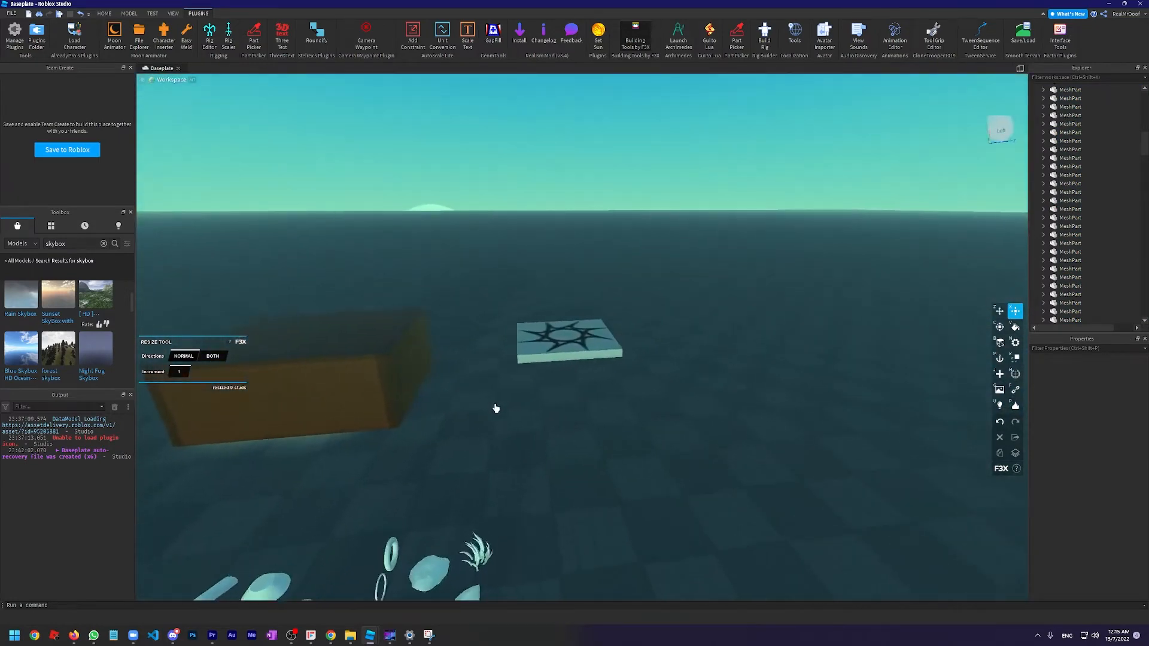
scroll(495, 405, up, 3)
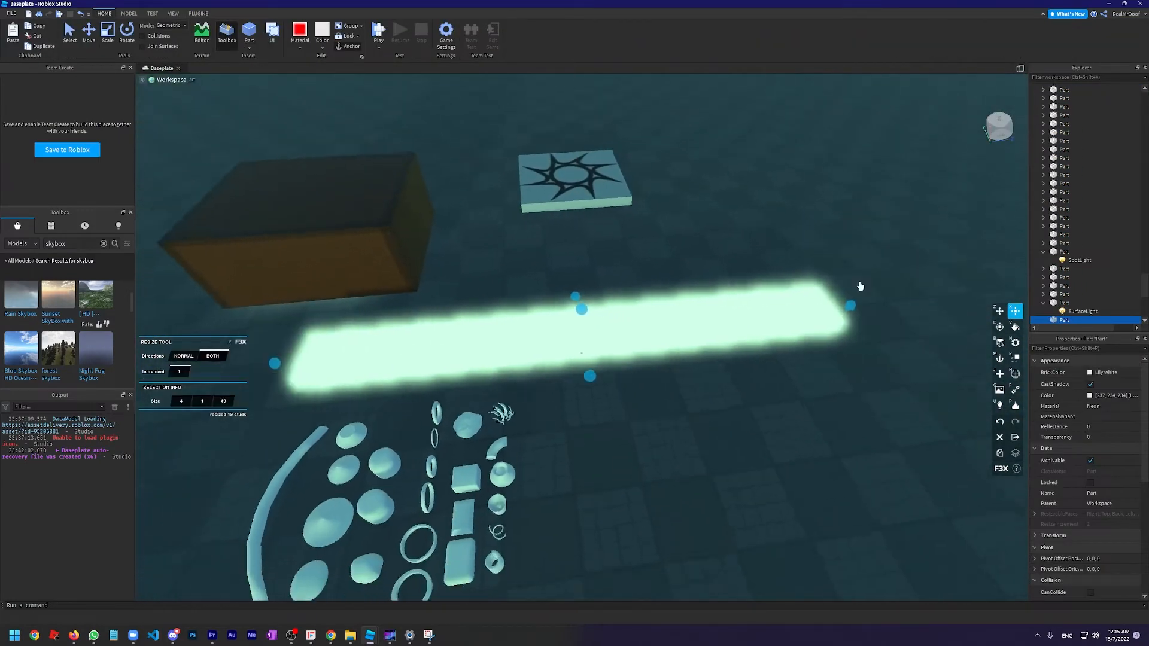
scroll(861, 286, down, 2)
click(313, 215)
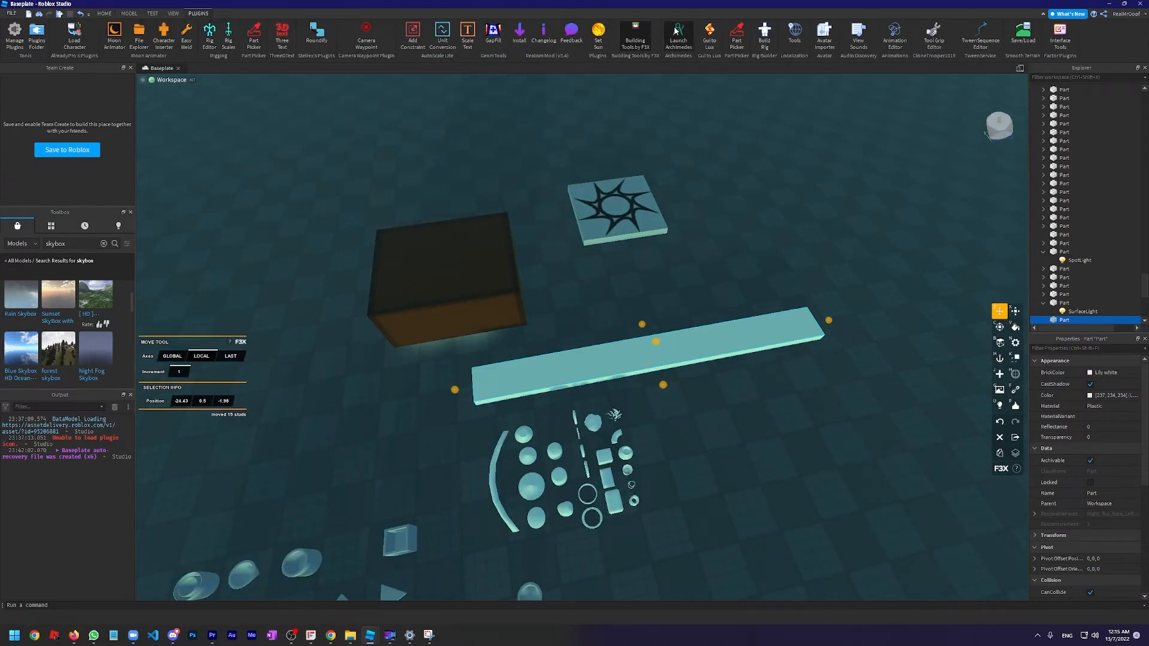
Launch Archimedes, set the angle to 30 in the X direction, and render all segments of the short part into a ring
click(675, 30)
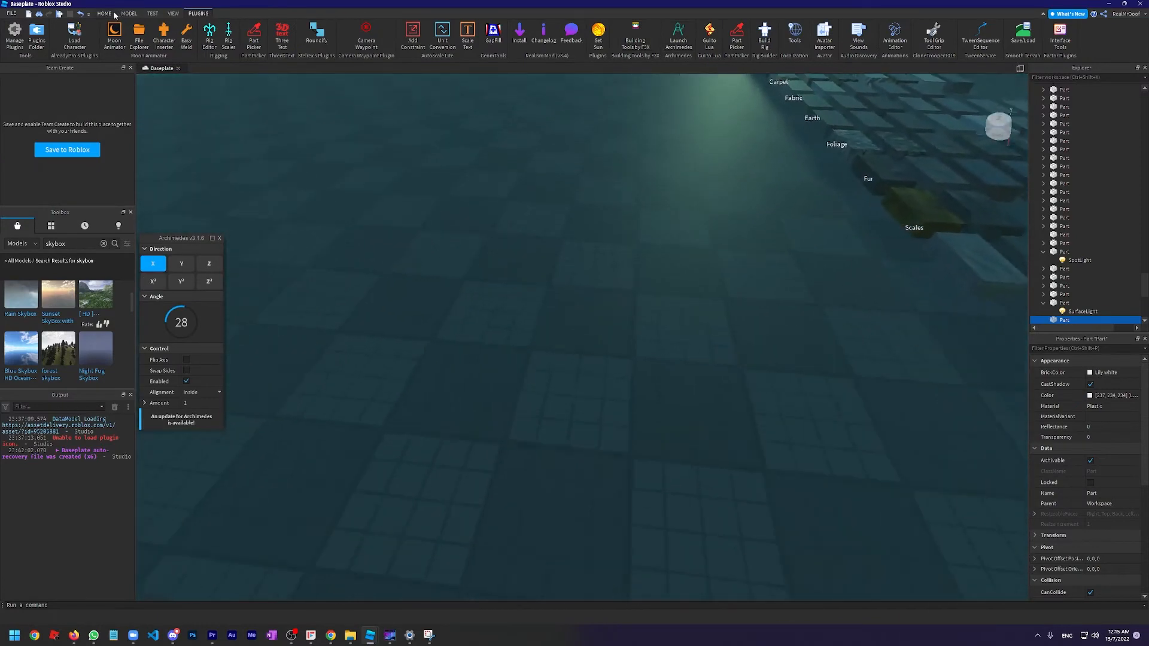
click(113, 13)
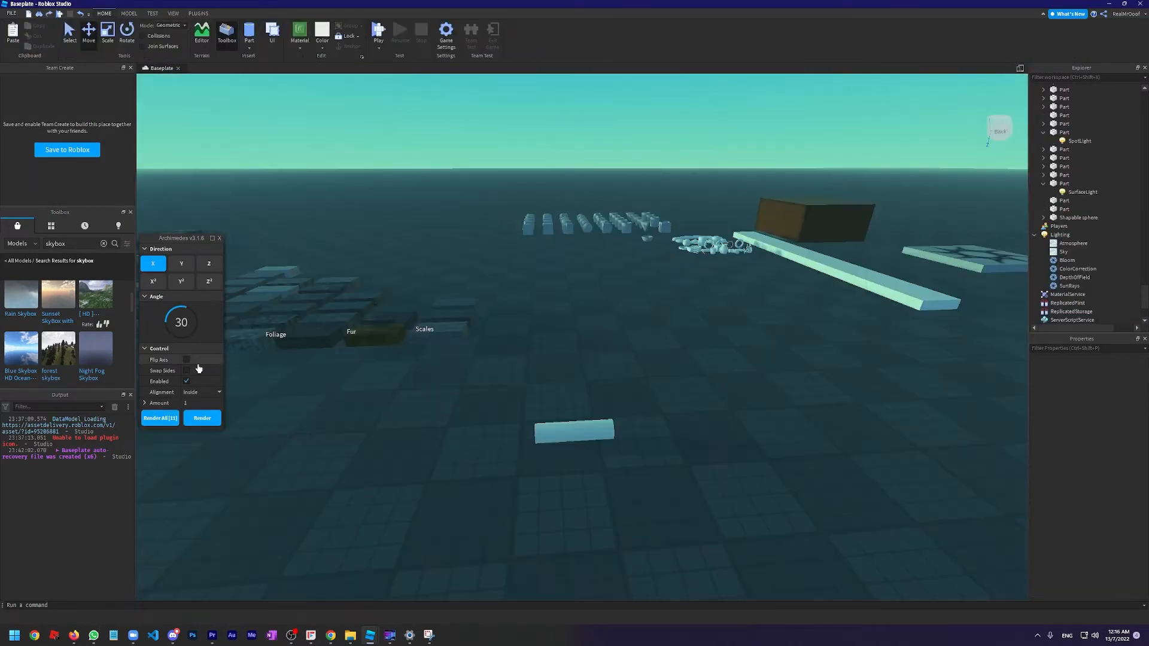
click(156, 417)
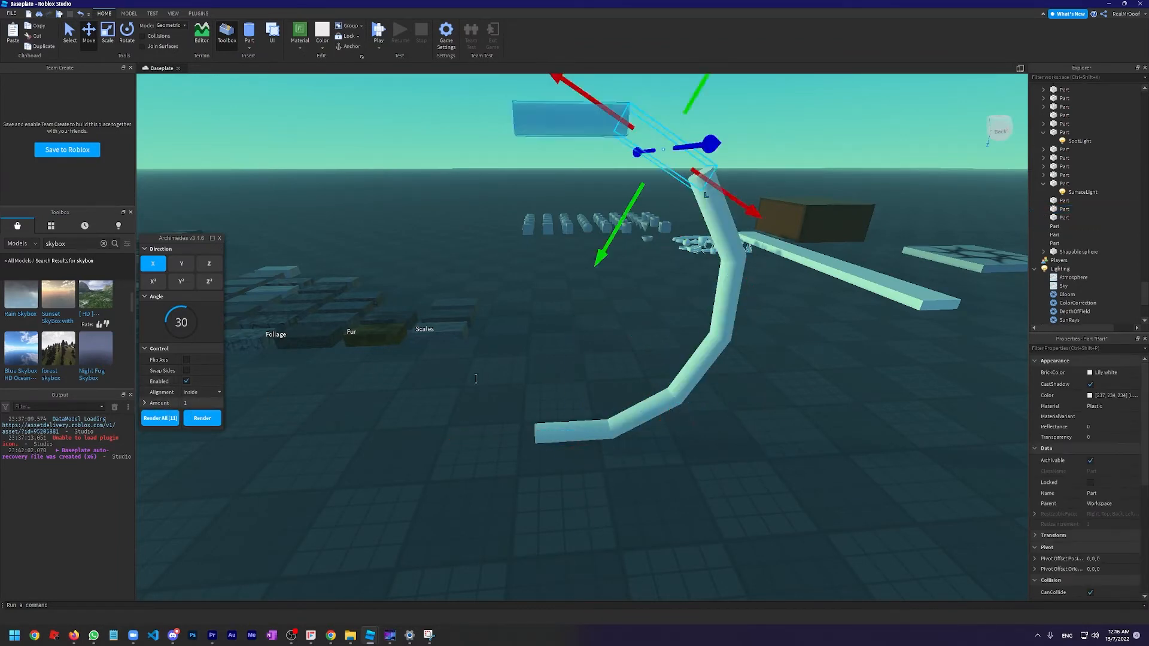
key(a)
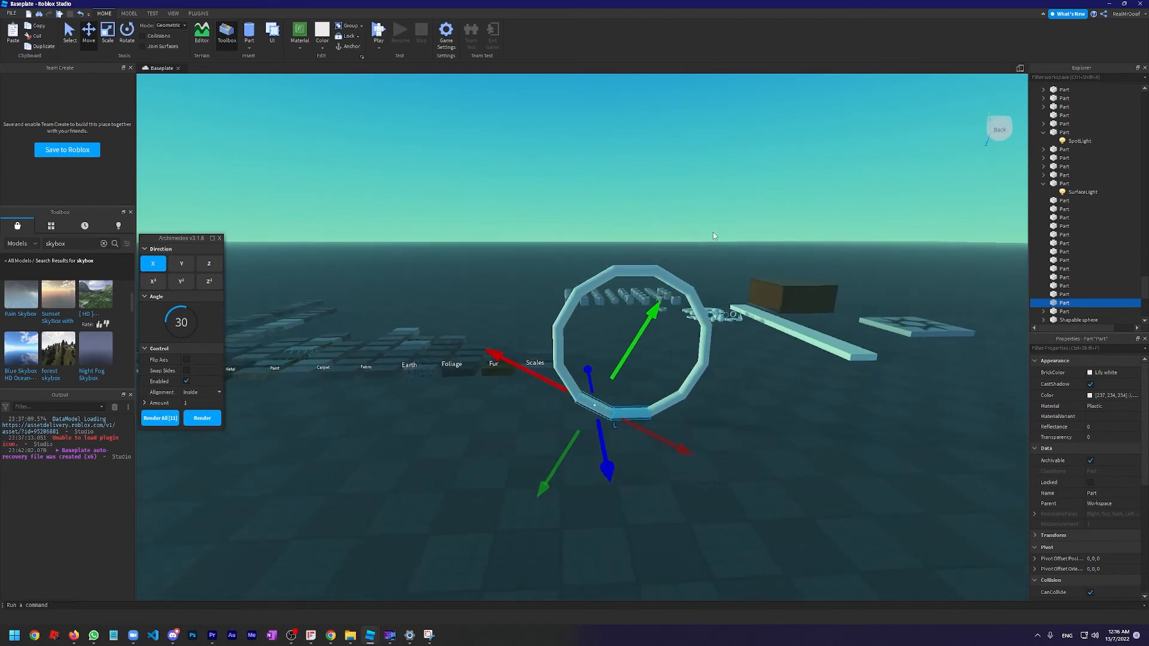
Examine the shape of the rendered ring and the joints between its segments from several distances
key(w)
right_drag(713, 233, 507, 494)
key(s)
key(a)
key(w)
key(s)
key(s)
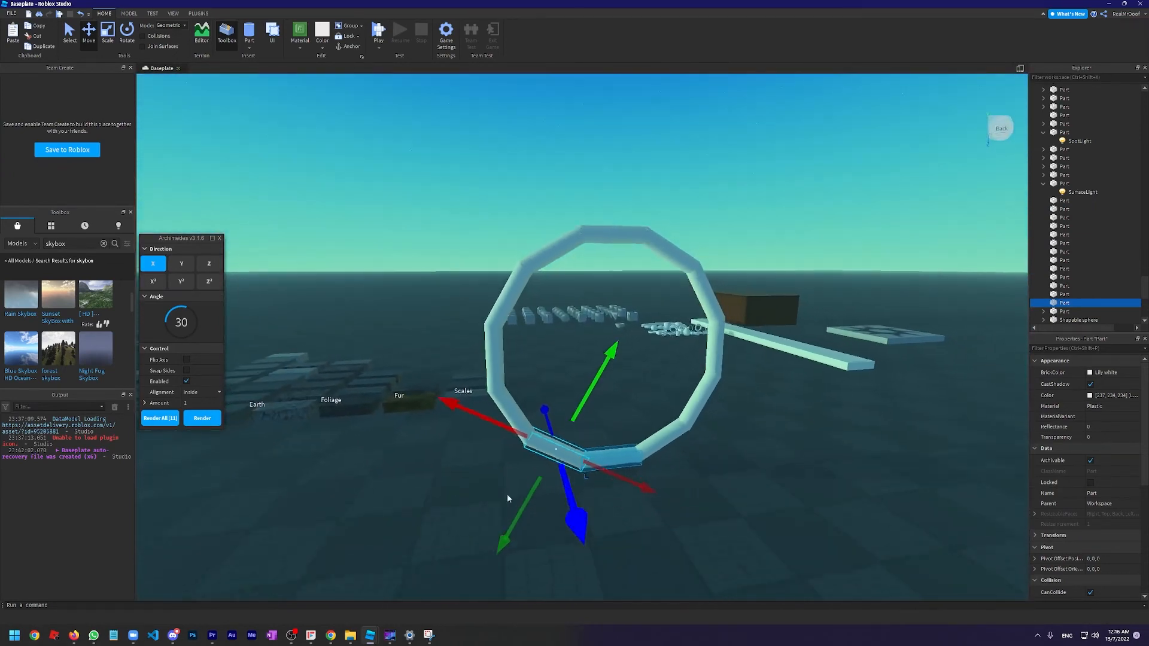
key(w)
key(s)
right_drag(687, 227, 655, 282)
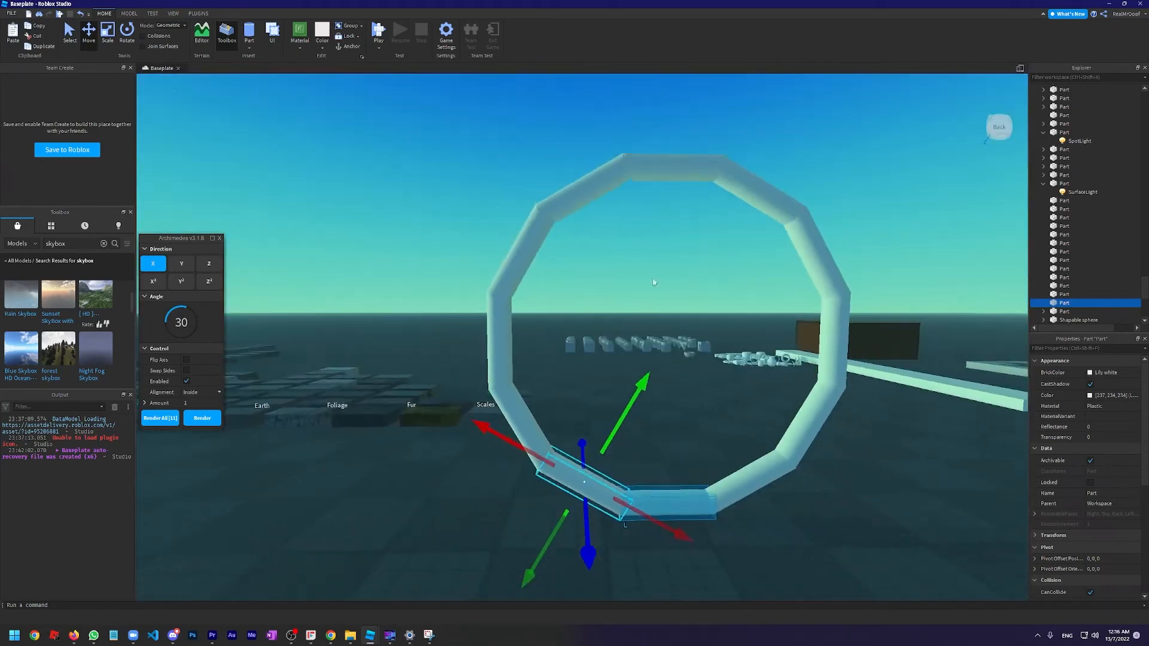
Select the long plastic strip, try the Y direction in Archimedes at an angle of 30, and render a segment
key(d)
key(w)
mouse_move(819, 370)
right_down()
mouse_move(785, 359)
mouse_move(819, 365)
right_up()
click(778, 402)
key(d)
right_drag(539, 336, 590, 378)
click(181, 264)
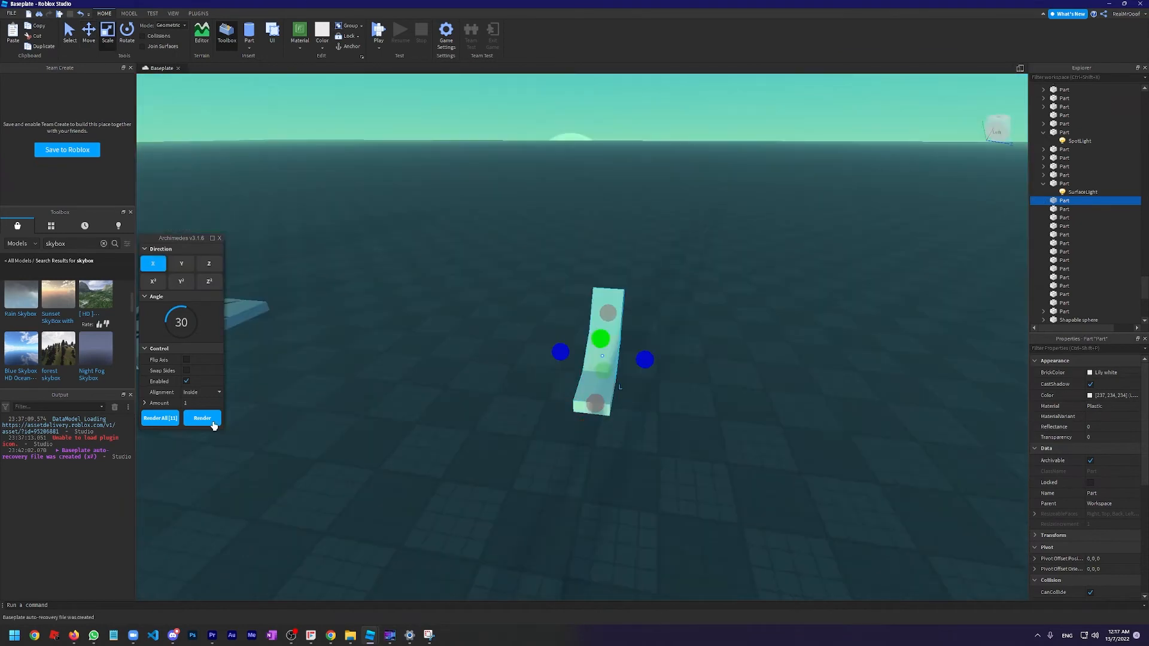
click(211, 420)
Build a widening curve by lengthening the newest segment and rendering the following one at angle 30 in the X direction, repeatedly
key(d)
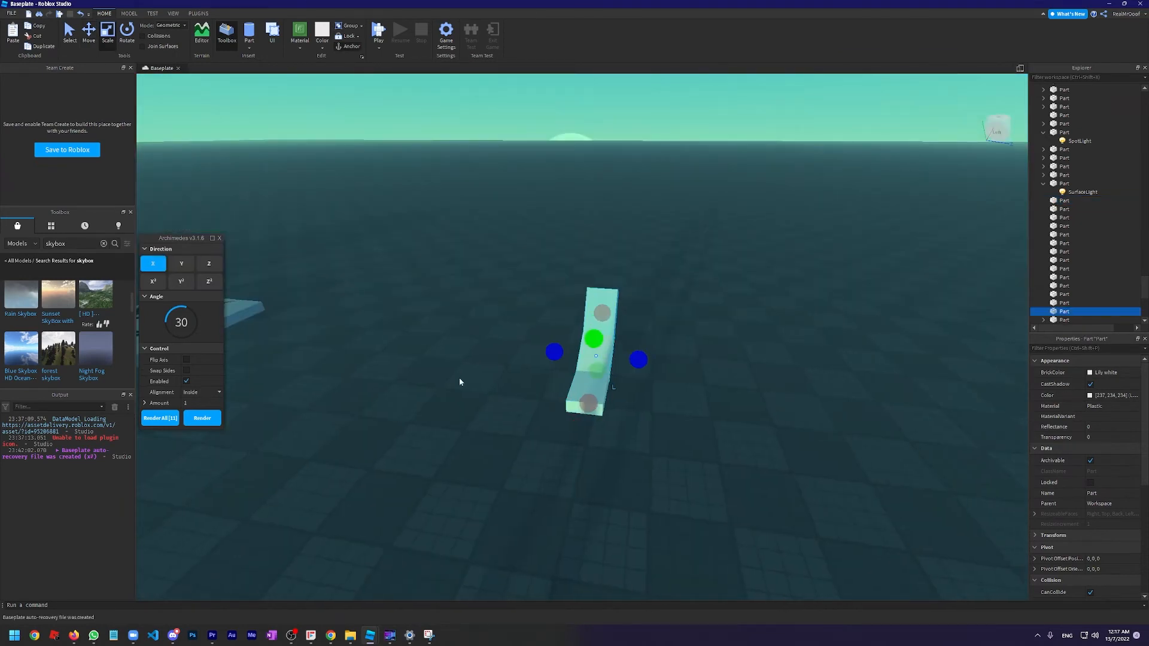
right_drag(458, 379, 615, 292)
drag(616, 293, 680, 246)
right_drag(680, 246, 652, 231)
key(s)
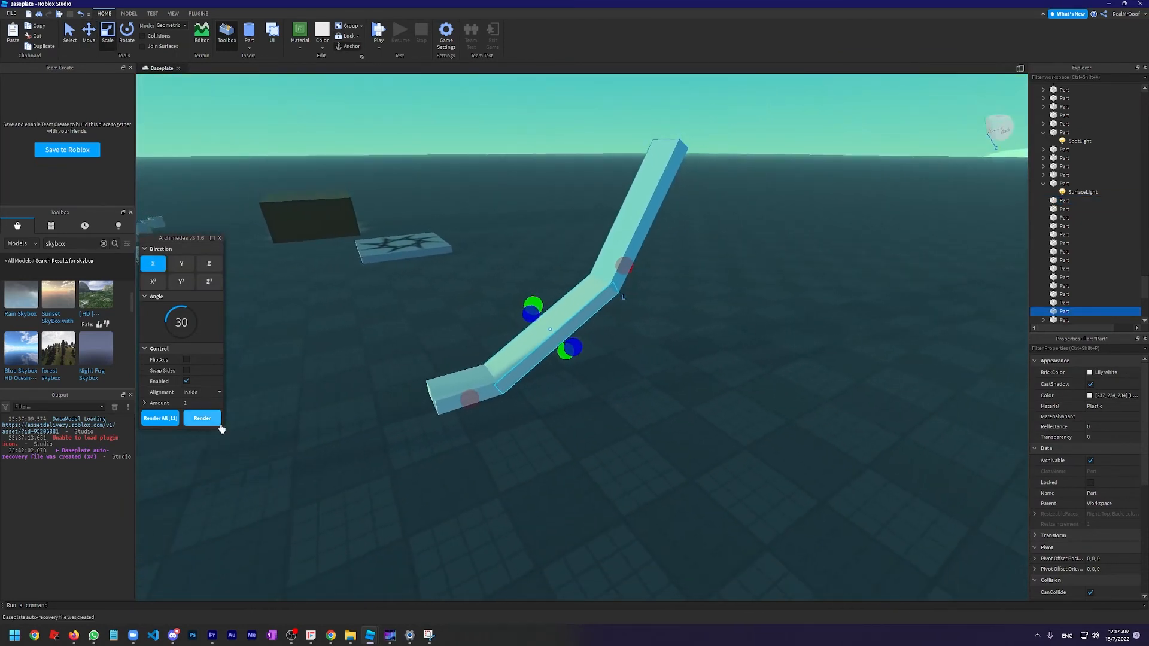
right_drag(621, 352, 620, 347)
key(s)
drag(604, 303, 637, 257)
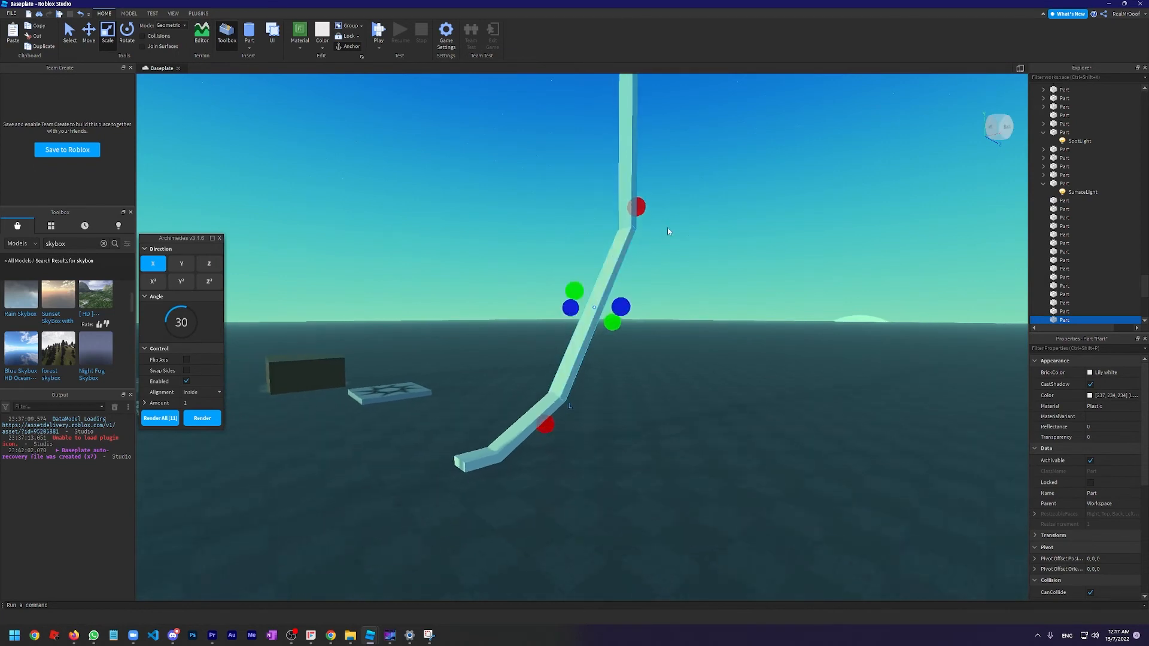
right_drag(668, 228, 667, 224)
key(s)
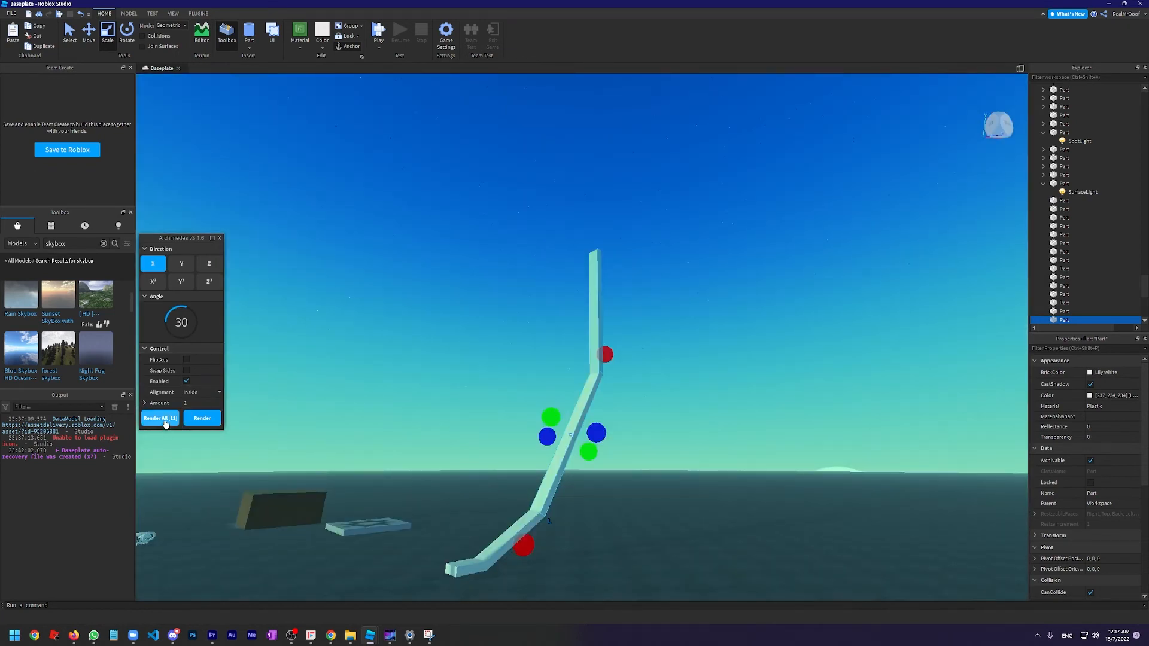
click(214, 417)
right_drag(681, 309, 680, 305)
right_drag(626, 337, 598, 353)
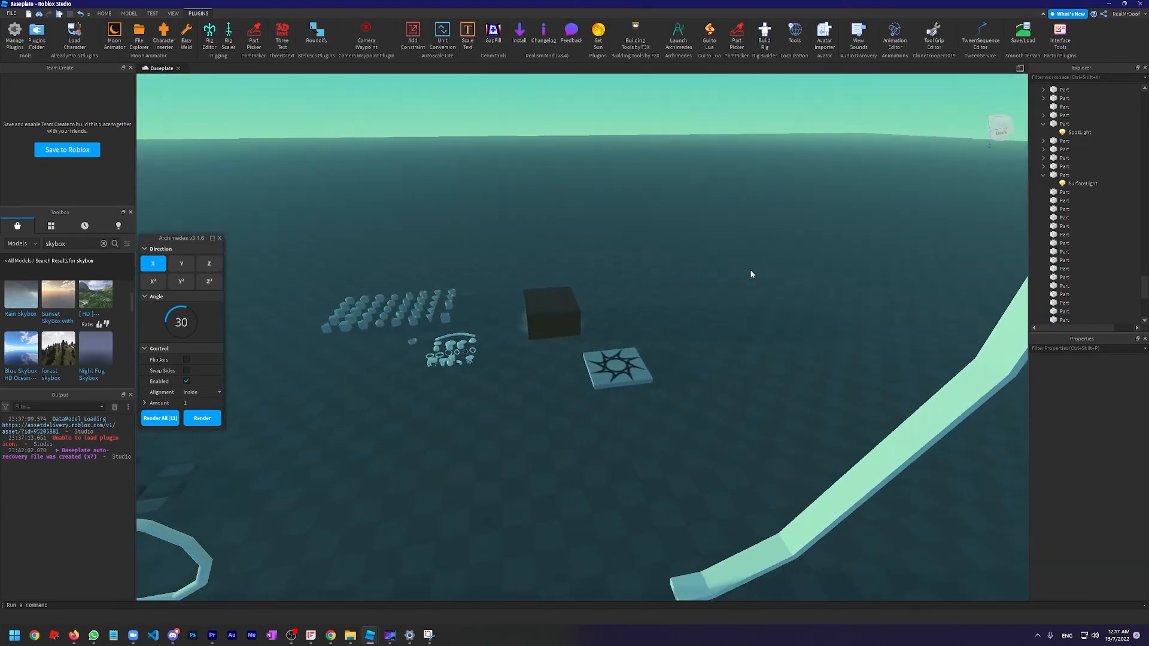
Close Archimedes and shorten the house wall at one corner so a gap opens between the two adjoining walls
right_drag(750, 274, 513, 272)
click(505, 259)
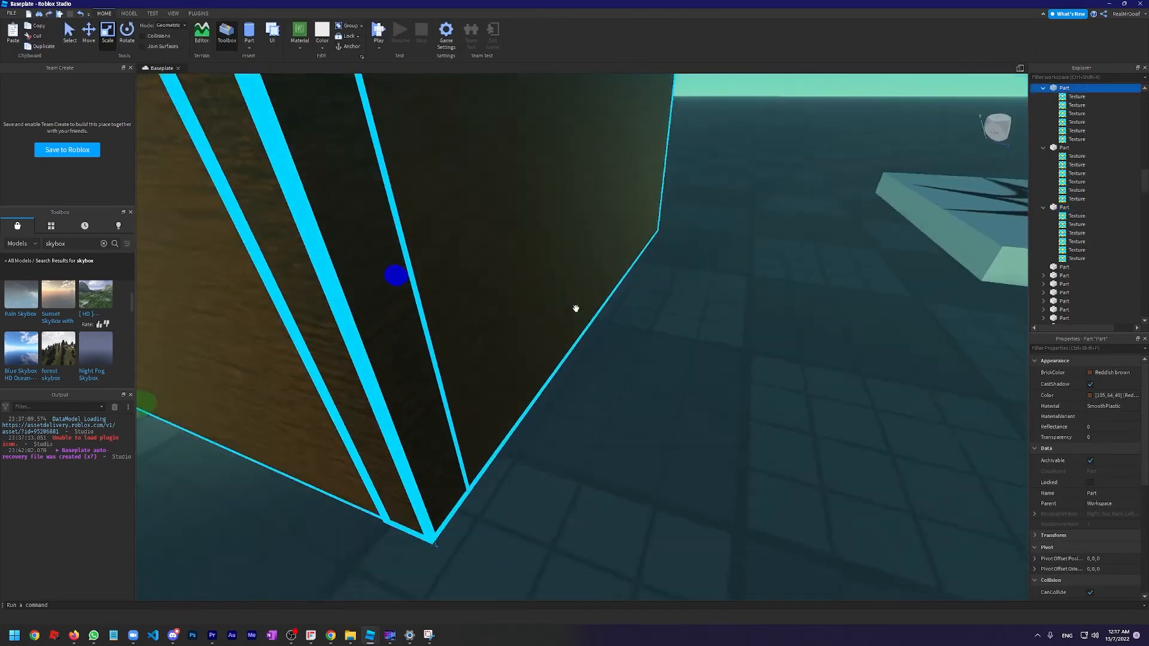
right_drag(576, 309, 507, 292)
scroll(506, 292, down, 2)
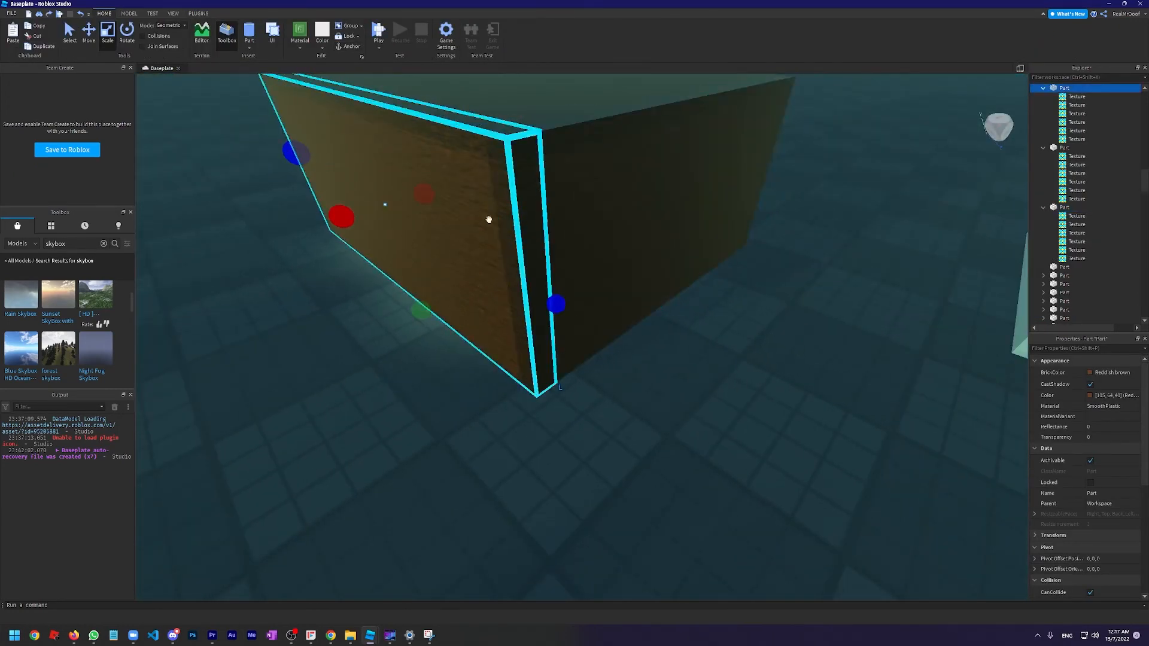
drag(554, 304, 599, 243)
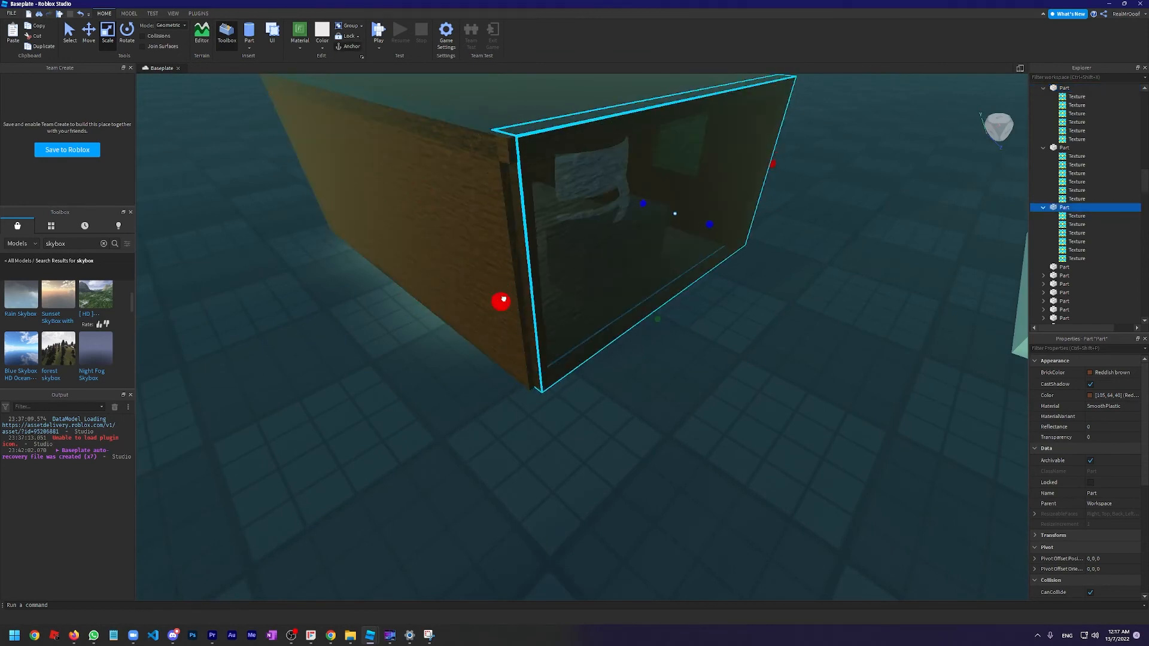
Fill the open wall corner with GapFill using Normal force direction and OneStud thickness, and check it from inside the room
scroll(695, 390, down, 5)
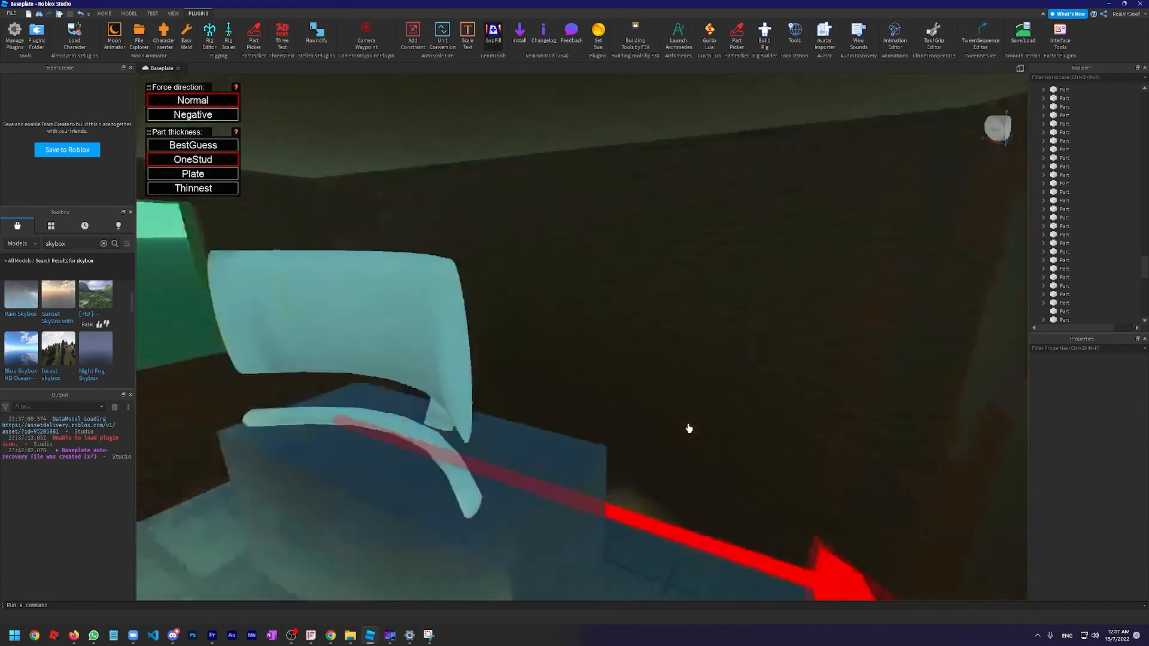
right_drag(689, 429, 688, 429)
click(104, 13)
scroll(434, 301, up, 6)
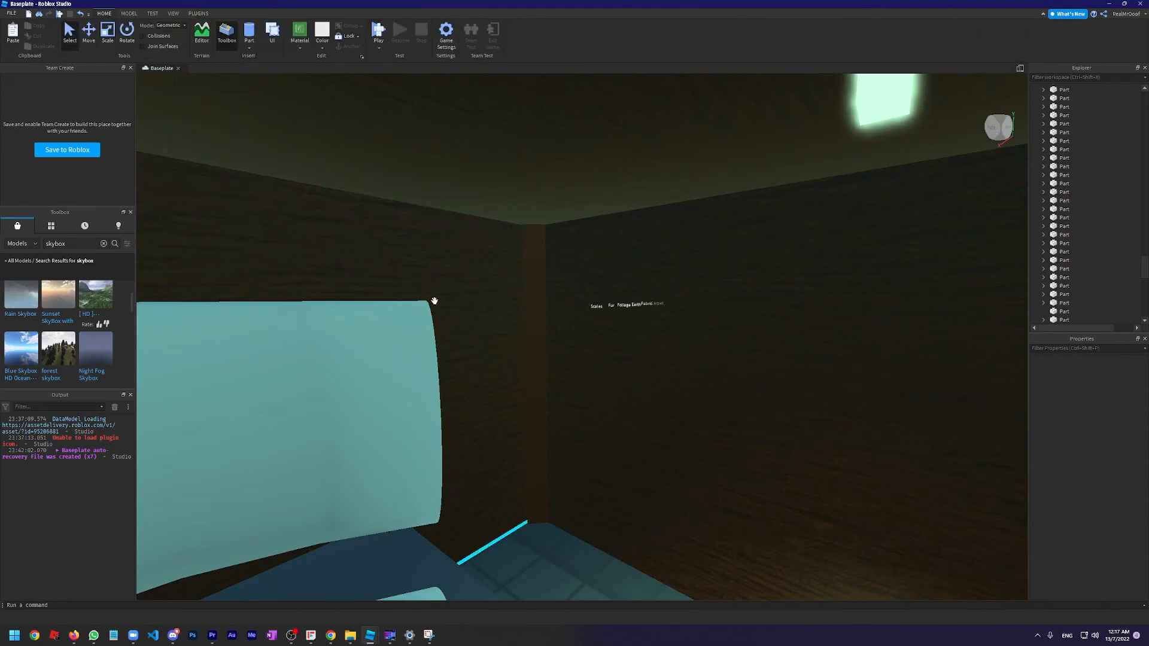